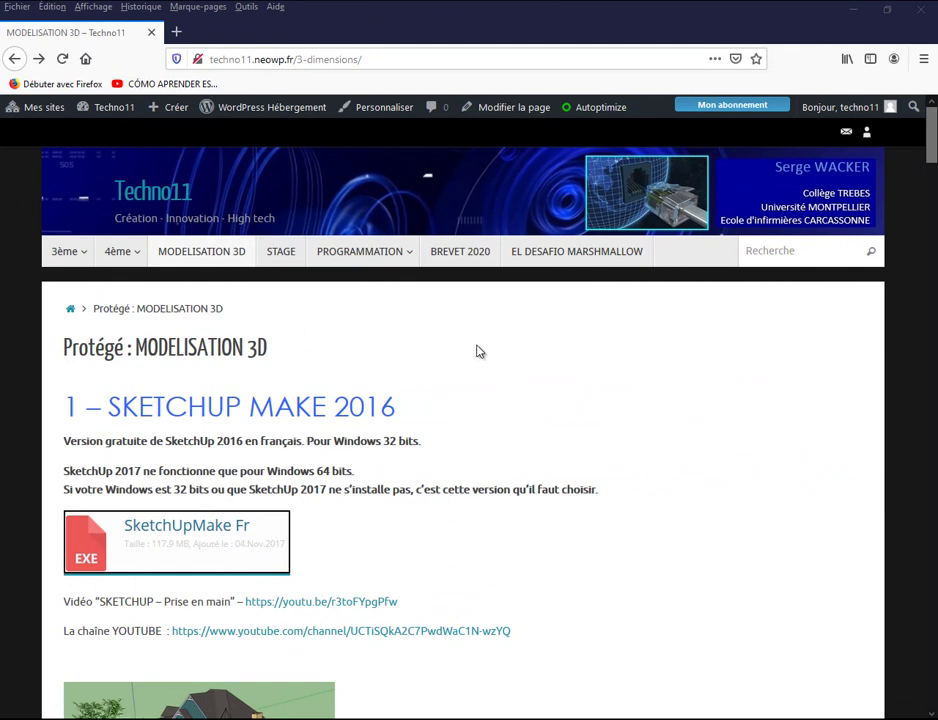
Scroll to the TP list and open the tp_cabane_bois log-cabin PDF.
scroll(477, 351, "down", 5)
scroll(477, 351, "down", 3)
scroll(400, 345, "down", 3)
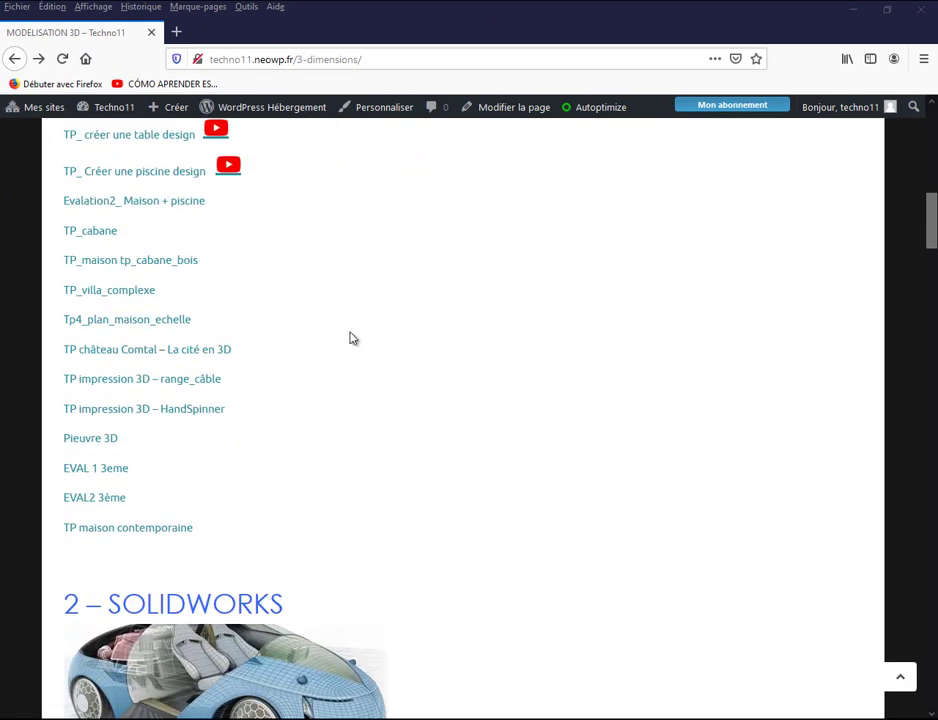
left_click(183, 265)
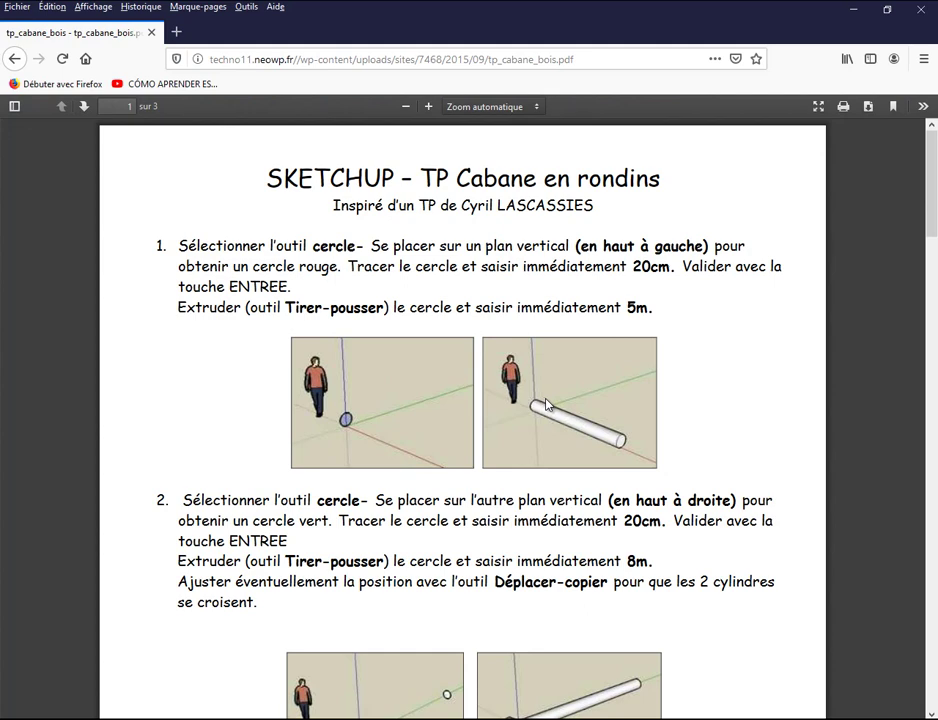
Read through tutorial sections 1–5, then scroll back to the top of the PDF.
scroll(591, 432, "down", 5)
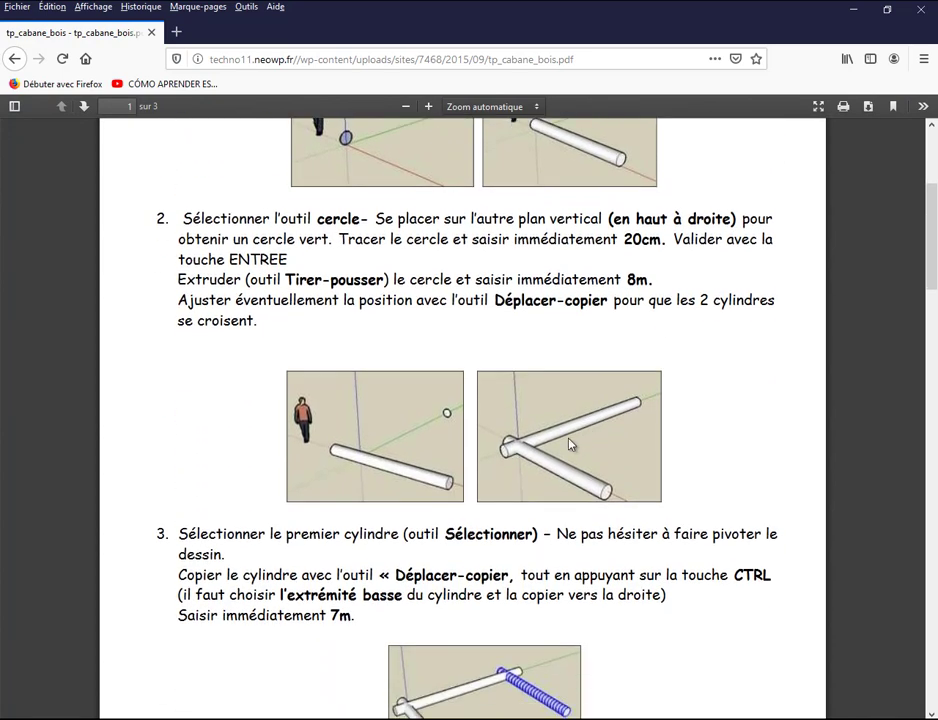
scroll(595, 427, "down", 1)
scroll(595, 427, "down", 2)
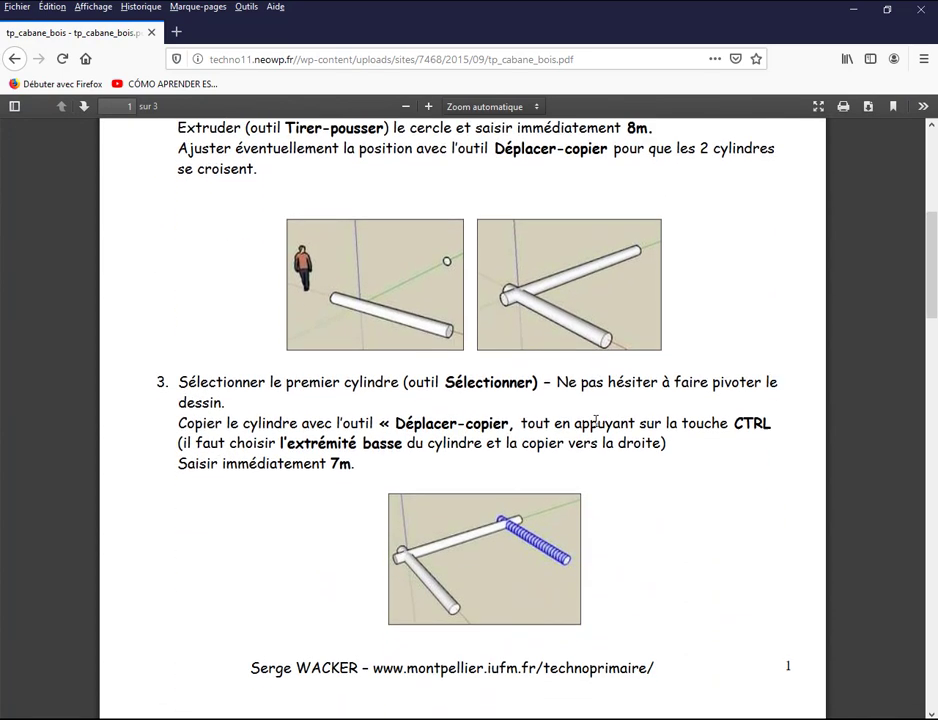
scroll(595, 427, "down", 2)
scroll(595, 427, "down", 2)
scroll(595, 427, "down", 1)
scroll(595, 427, "down", 3)
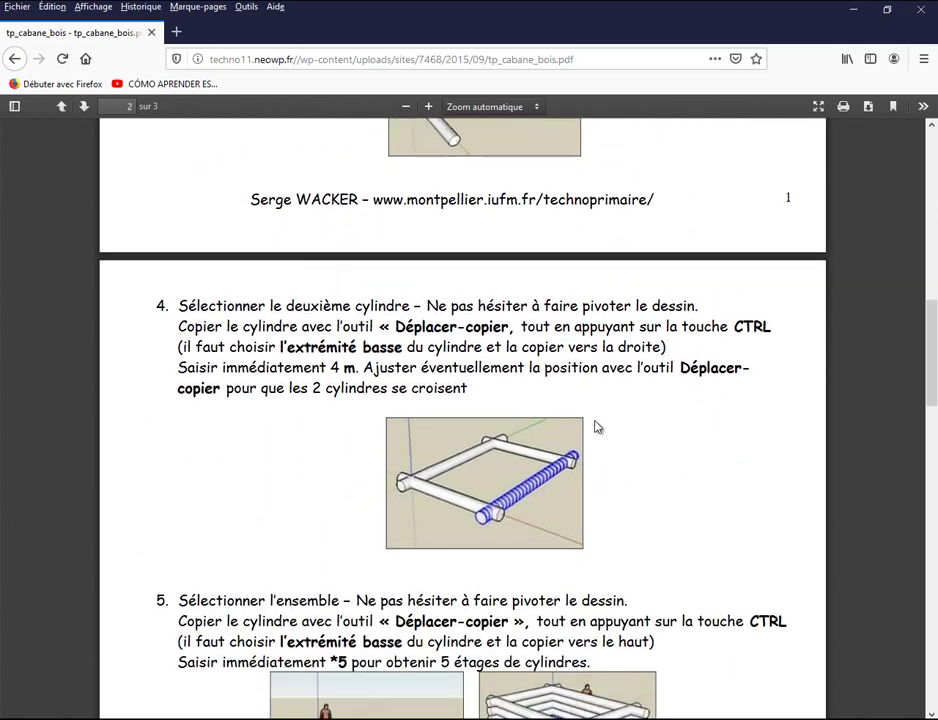
scroll(595, 427, "down", 2)
scroll(595, 427, "up", 2)
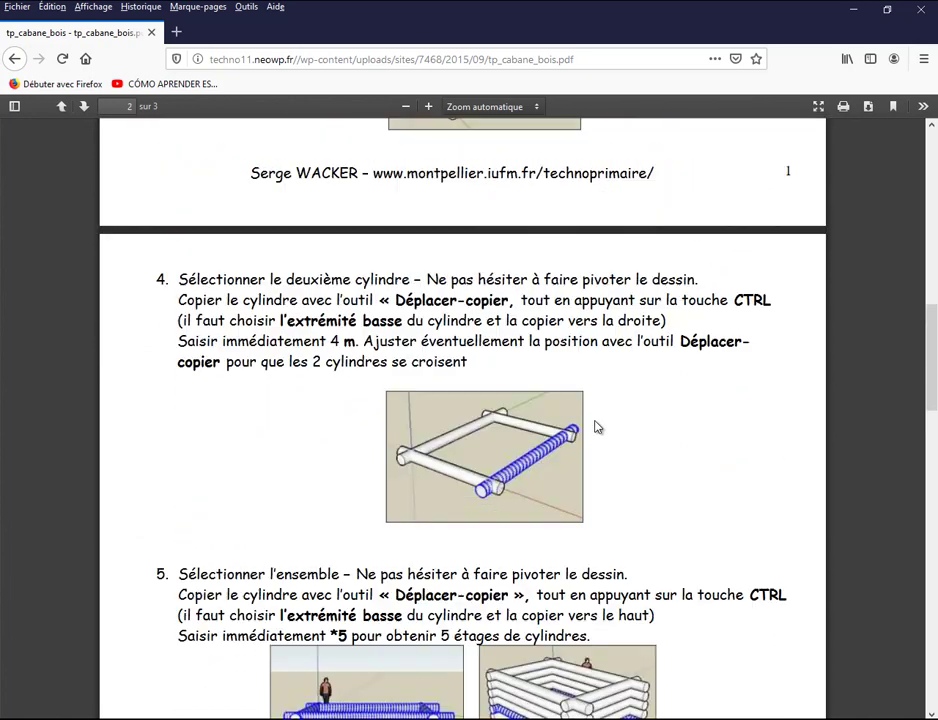
scroll(595, 427, "up", 12)
scroll(595, 427, "up", 3)
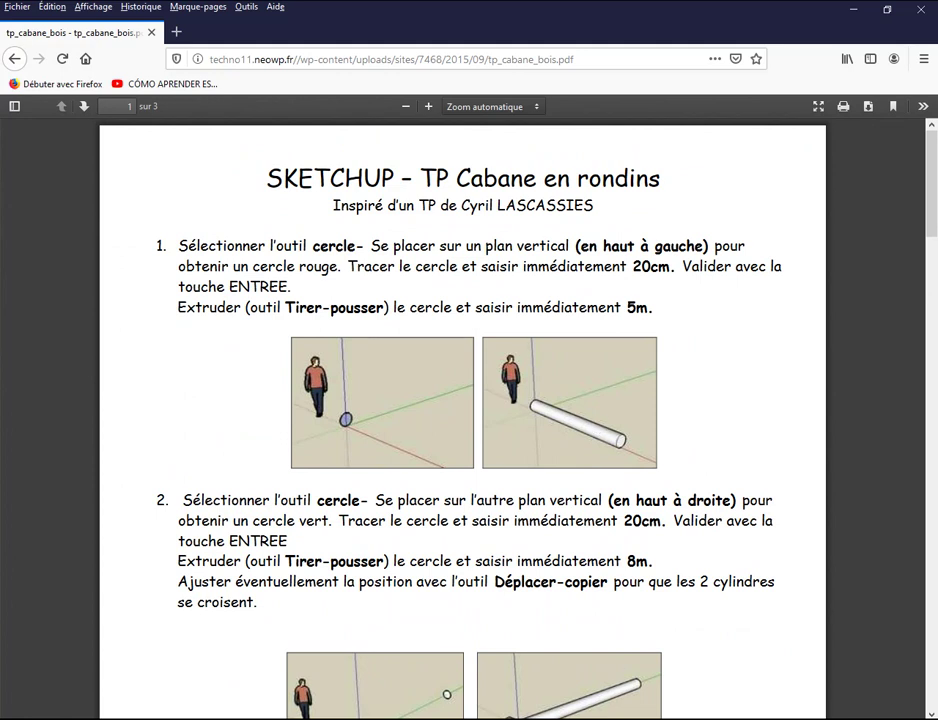
Switch to the empty untitled SketchUp model.
key("alt+Tab")
scroll(370, 397, "up", 3)
scroll(375, 419, "up", 3)
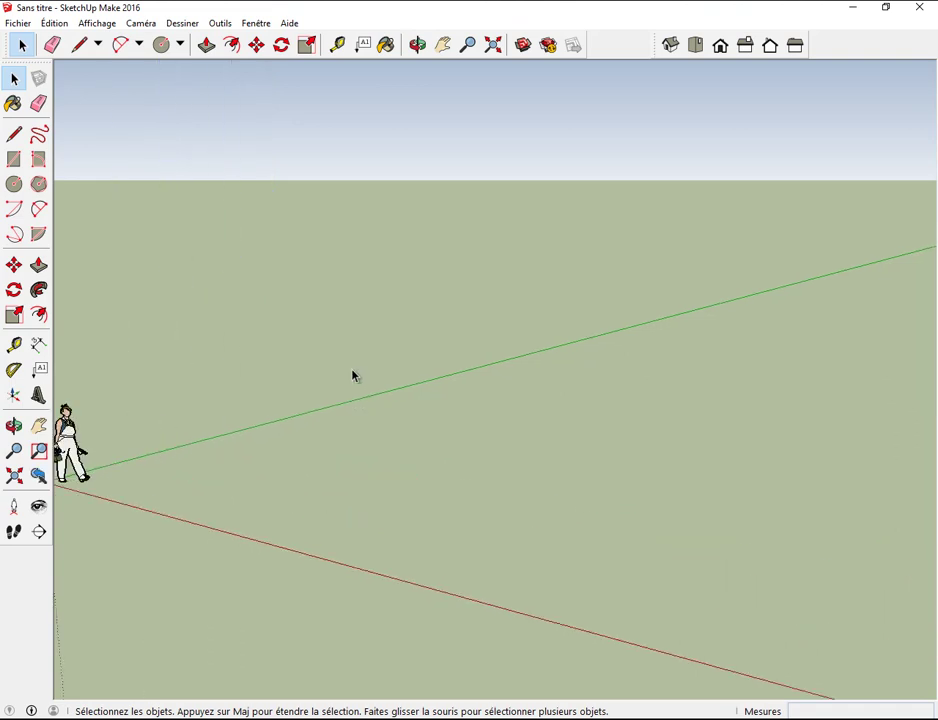
Pan and zoom so the origin and person figure sit in the centre of the view.
left_click(443, 45)
left_click_drag(341, 247, 649, 199)
mouse_move(506, 289)
left_mouse_down()
mouse_move(611, 243)
mouse_move(613, 277)
left_mouse_up()
scroll(613, 272, "up", 2)
scroll(613, 268, "up", 2)
left_click_drag(481, 311, 519, 281)
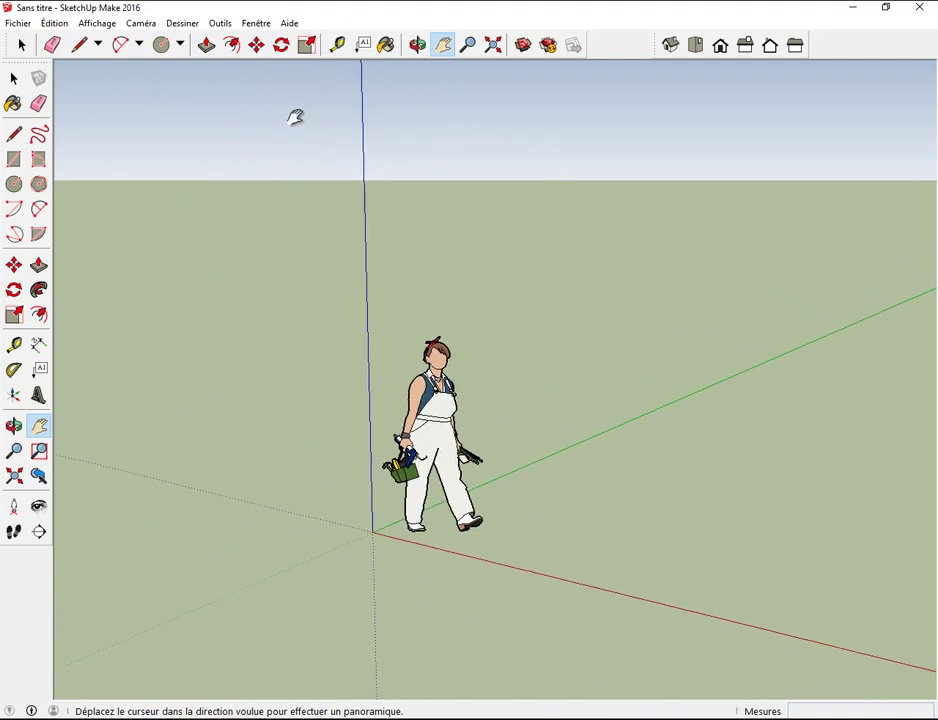
Delete the standing person figure with the right-click Effacer command.
left_click(19, 42)
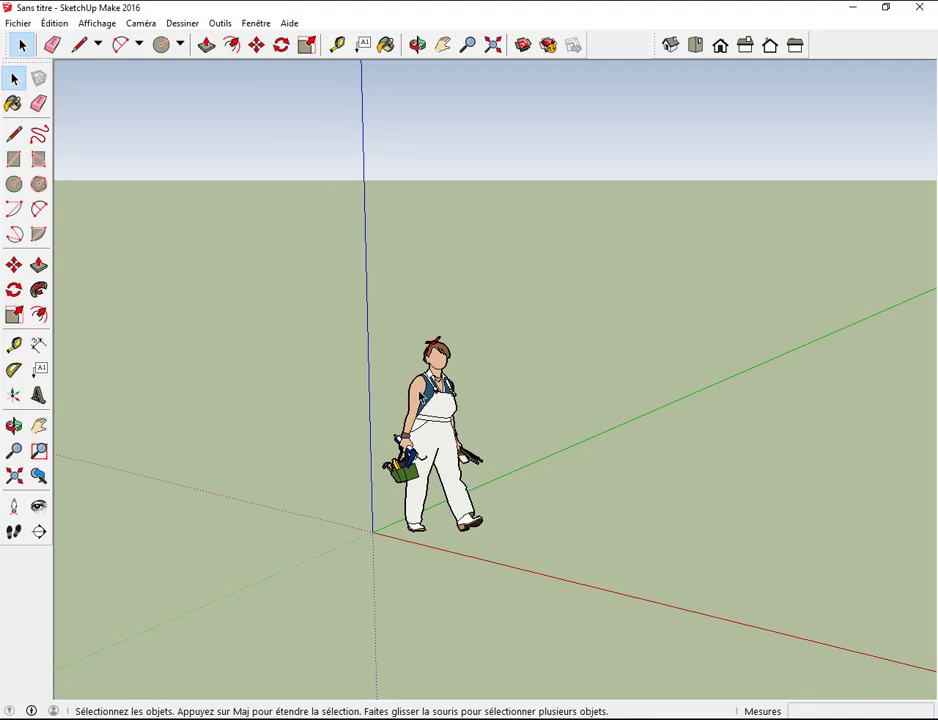
left_click(425, 420)
right_click(421, 388)
left_click(488, 62)
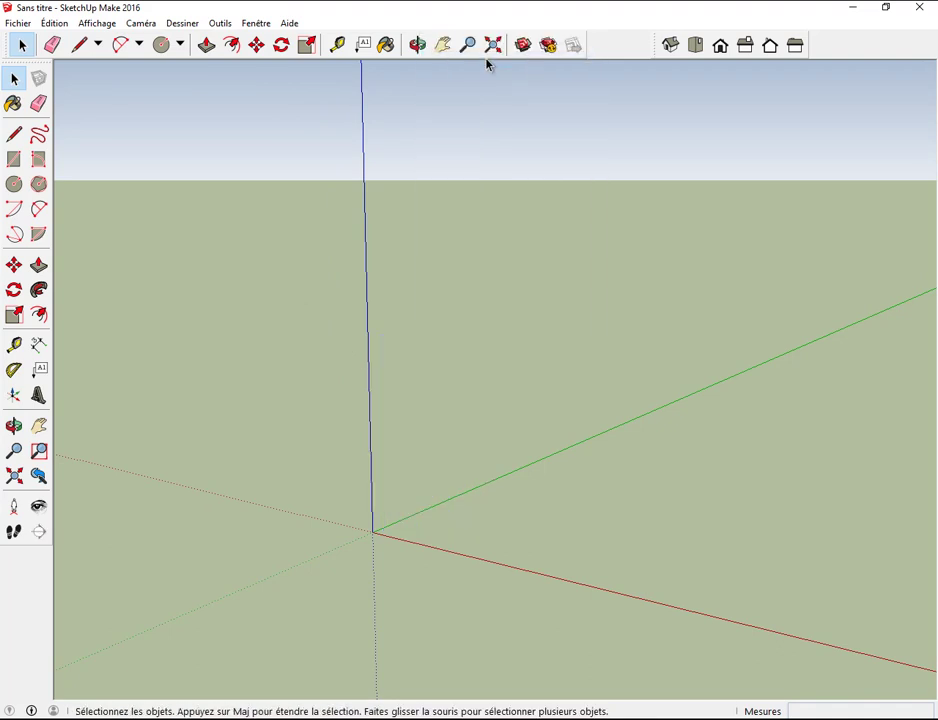
left_click(161, 46)
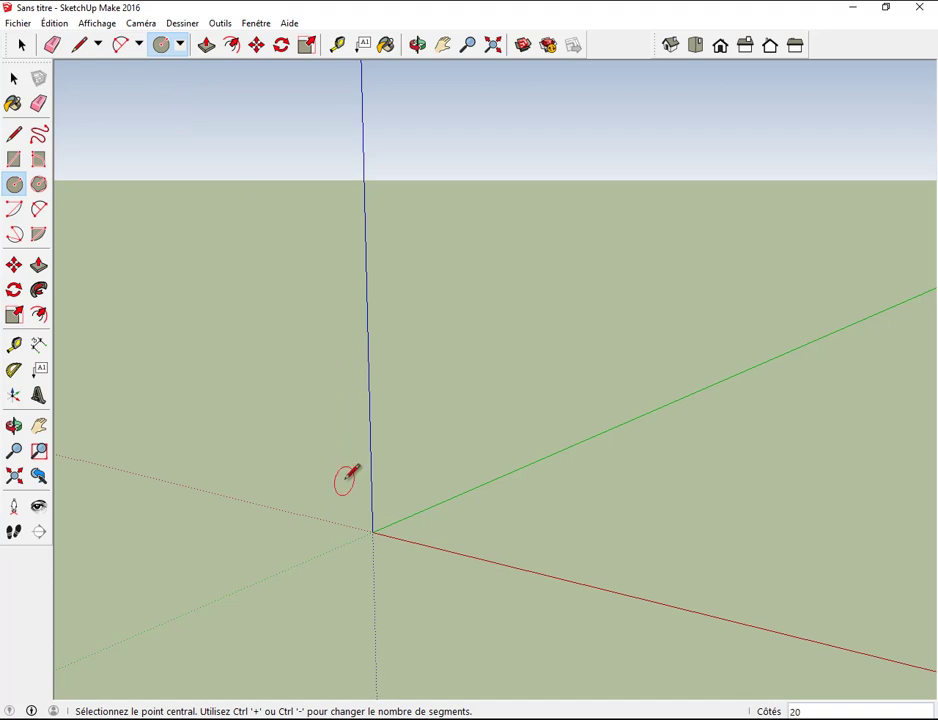
Draw a 20cm-radius circle at the origin on the vertical plane.
left_click(340, 523)
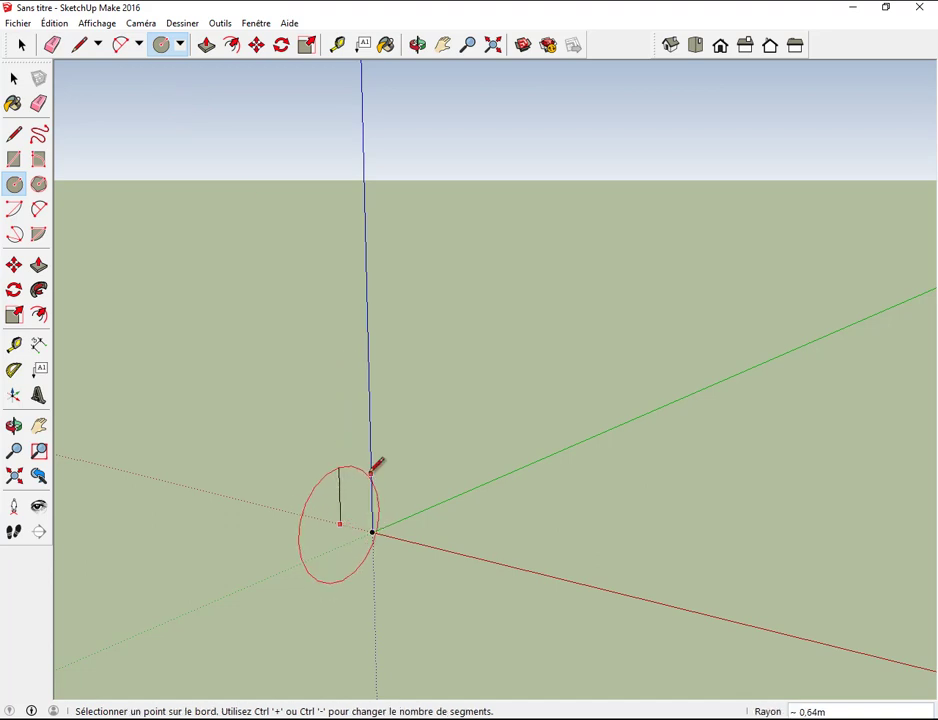
left_click(379, 455)
type("20cm")
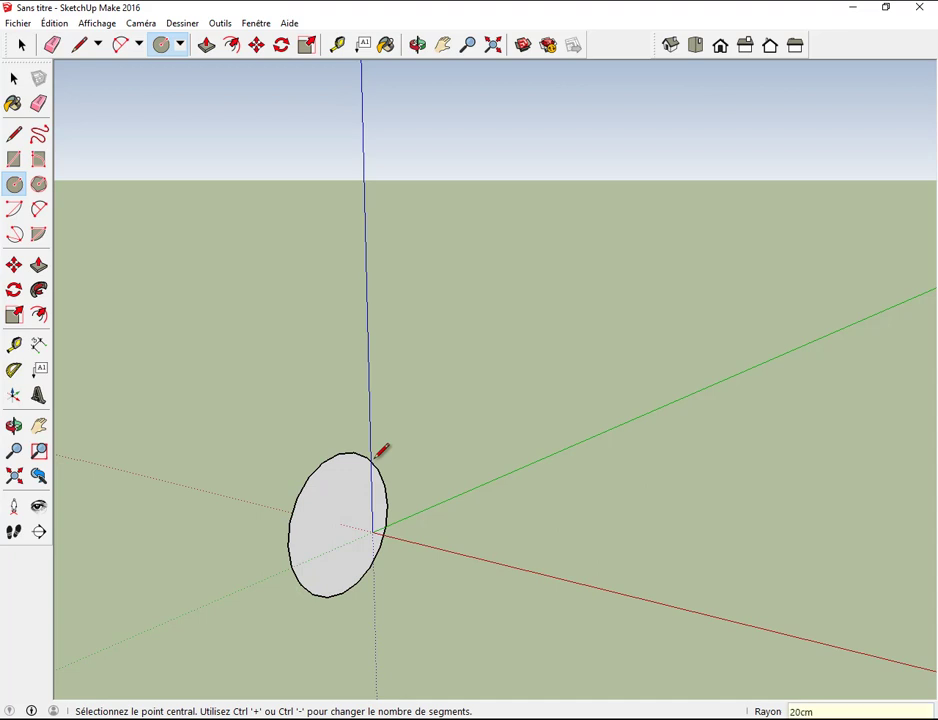
key("Return")
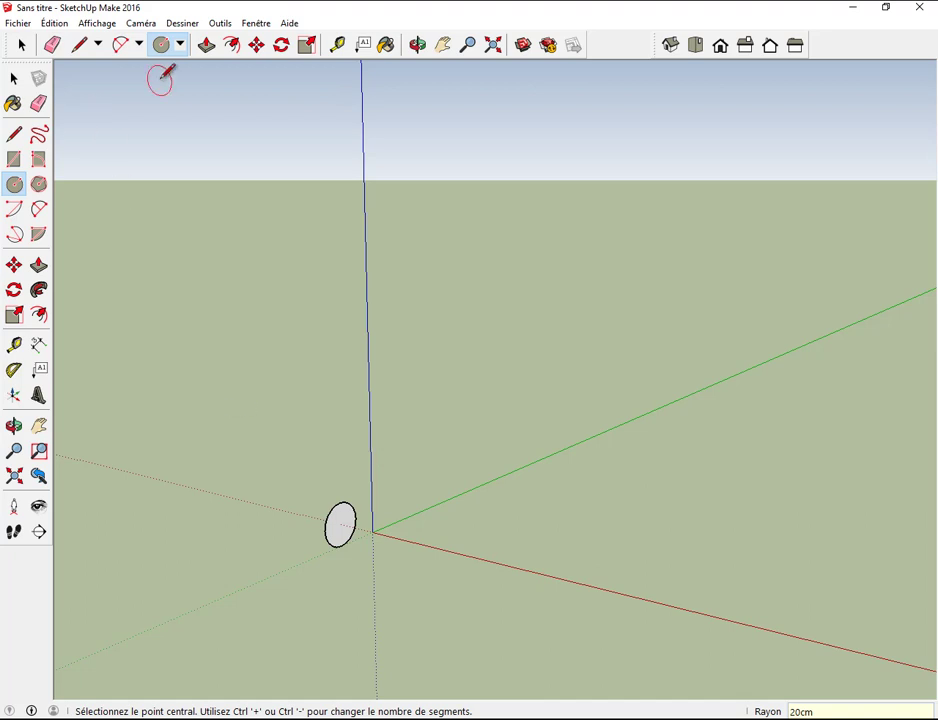
Push/pull the circle 5 m along the red axis into the first log.
left_click(206, 46)
left_click_drag(344, 512, 383, 522)
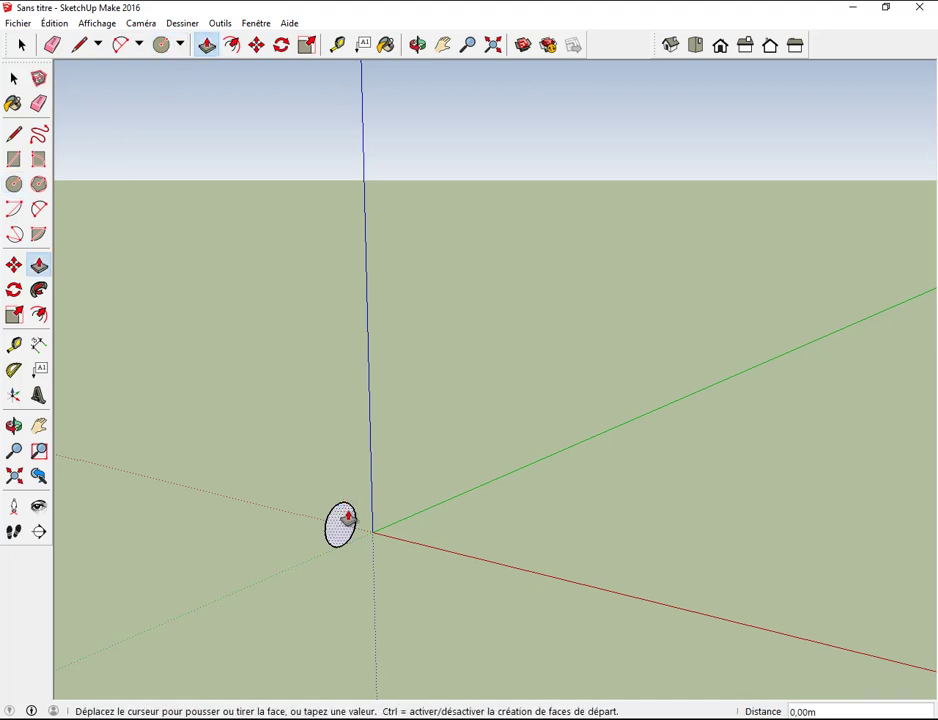
type("5")
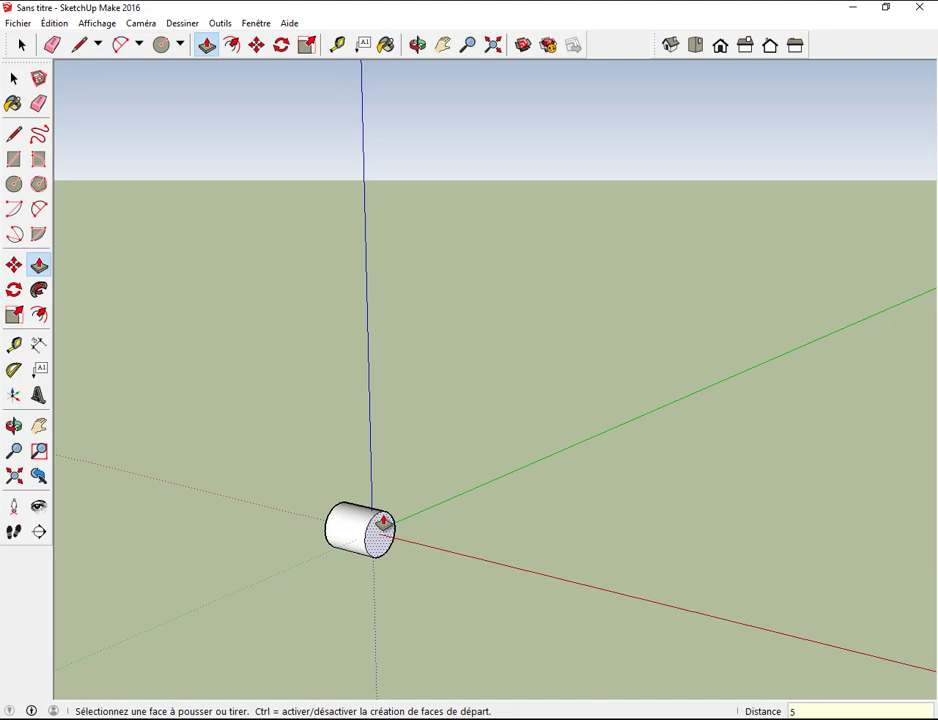
key("Return")
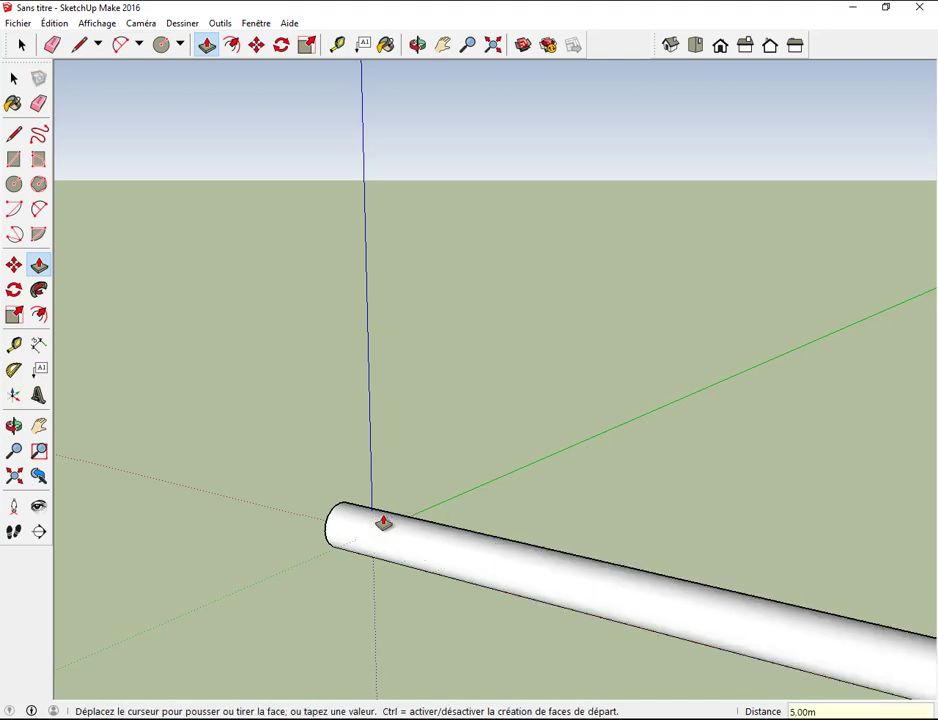
left_click(161, 44)
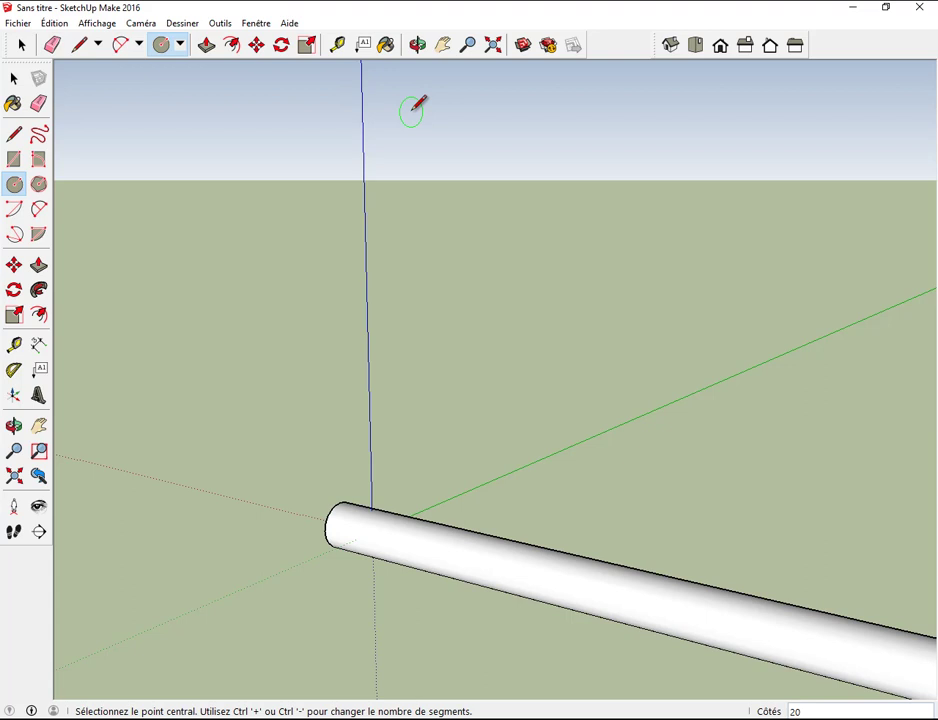
Draw a second 20cm-radius circle at the first cylinder's end on the other vertical plane.
left_click(322, 555)
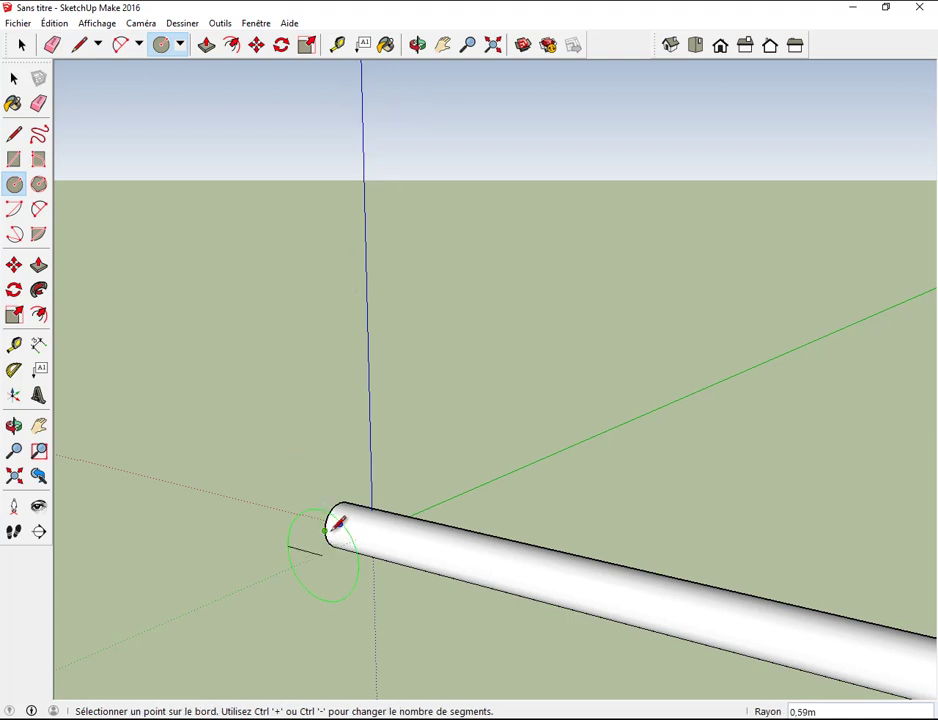
left_click(340, 519)
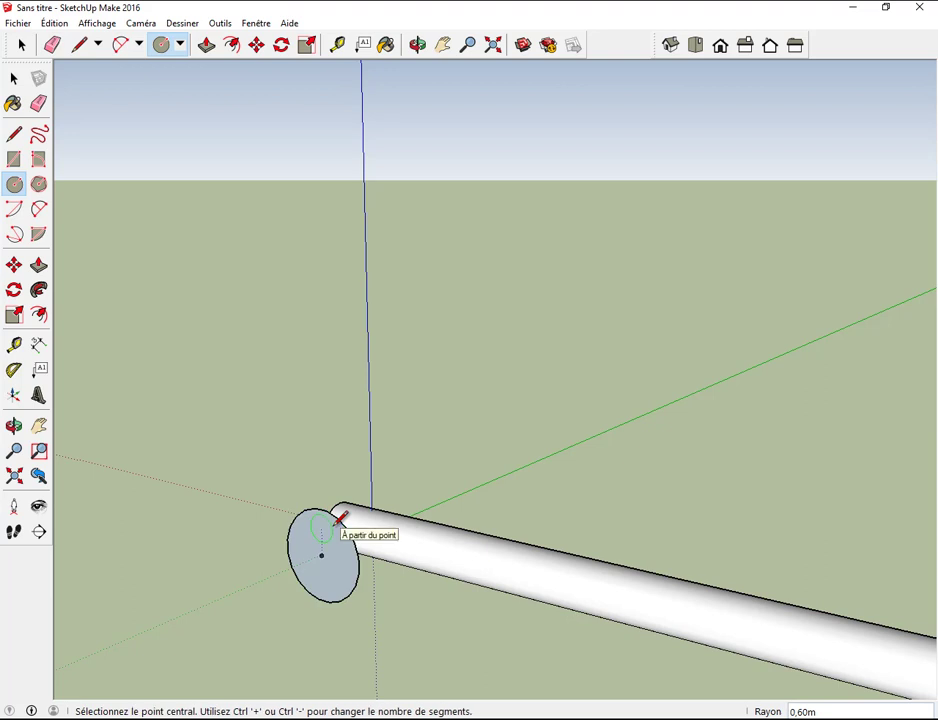
type("20cm")
key("Return")
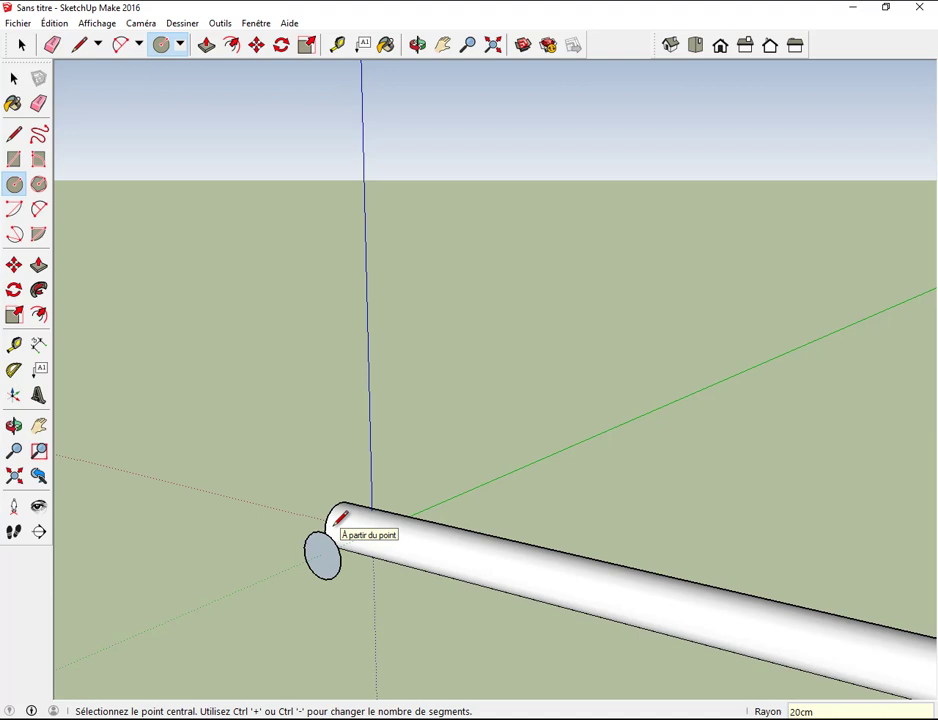
Extrude the new circle 8 m along the green axis and zoom out.
left_click(206, 44)
left_click(320, 535)
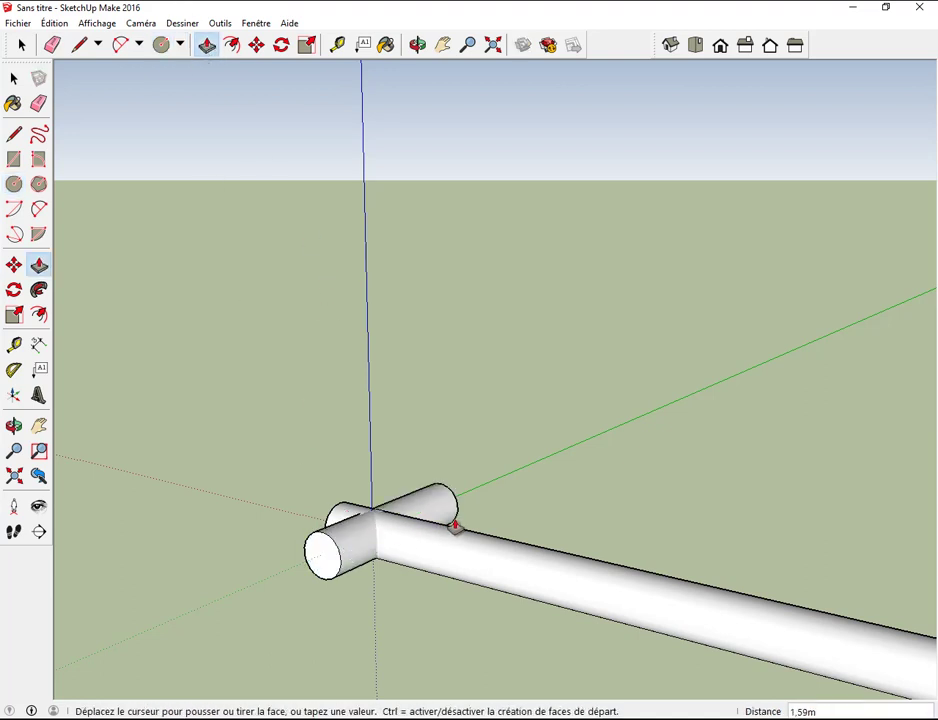
left_click(497, 512)
type("8")
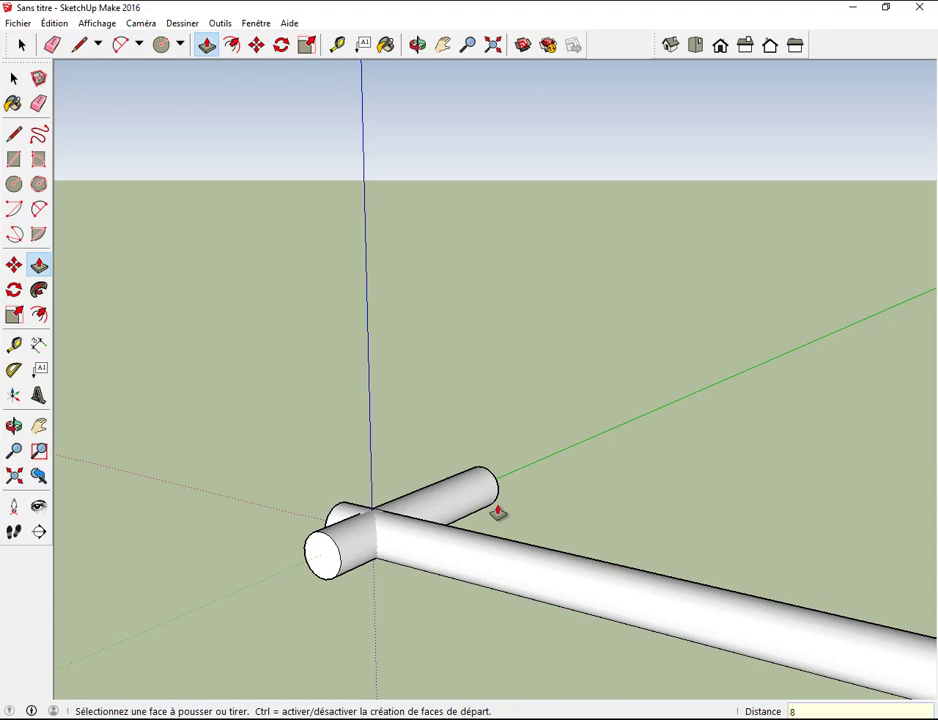
key("Return")
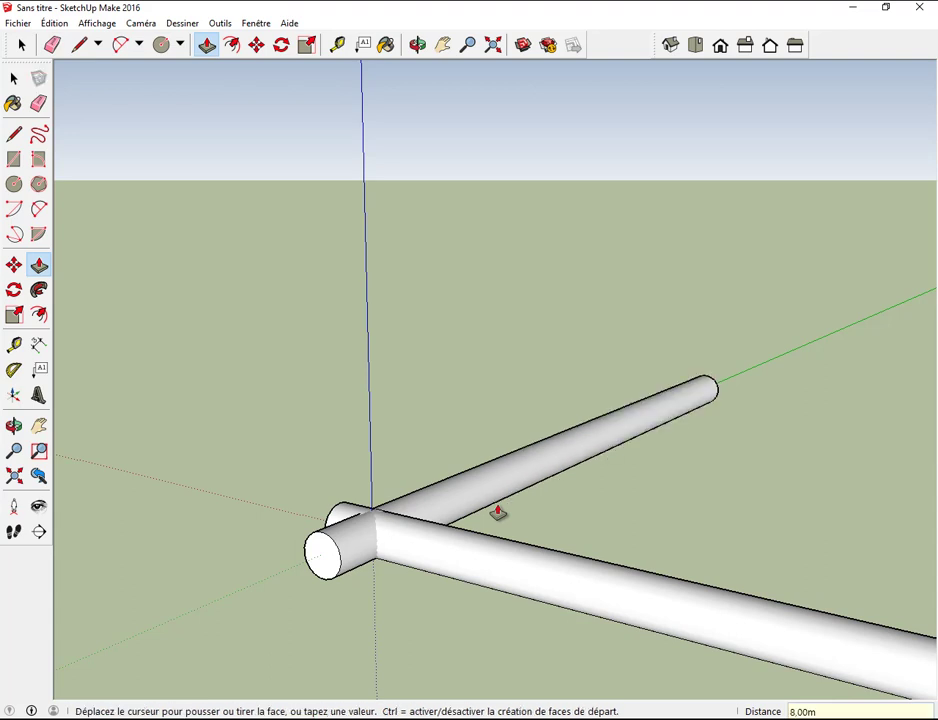
scroll(497, 512, "down", 2)
scroll(497, 512, "down", 1)
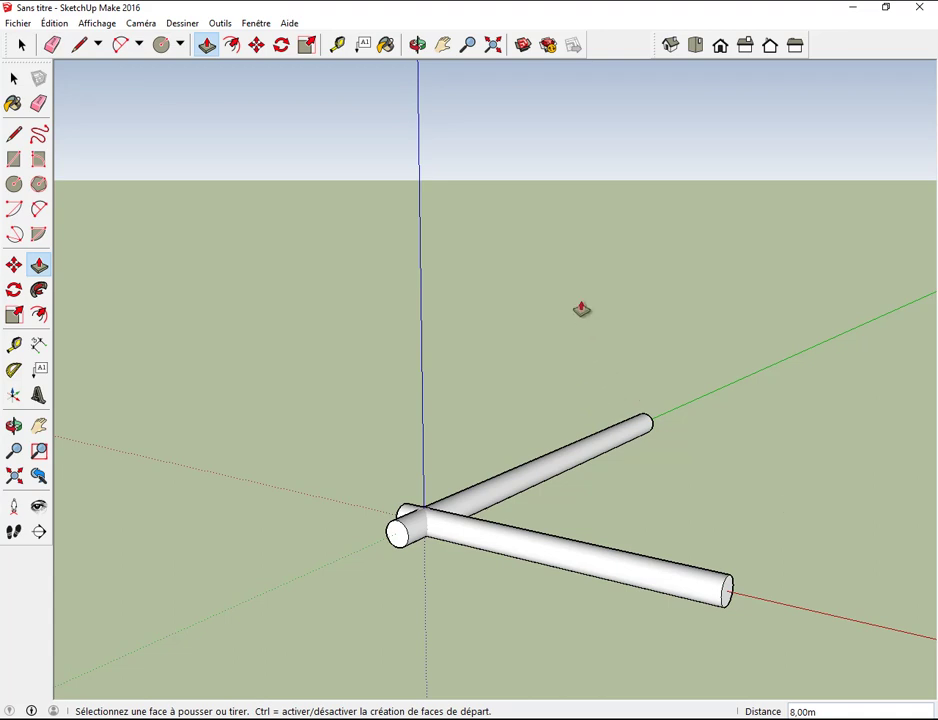
Frame both cylinders close up and double-click to select the 8 m green-axis log.
left_click(443, 45)
left_click_drag(524, 270, 452, 130)
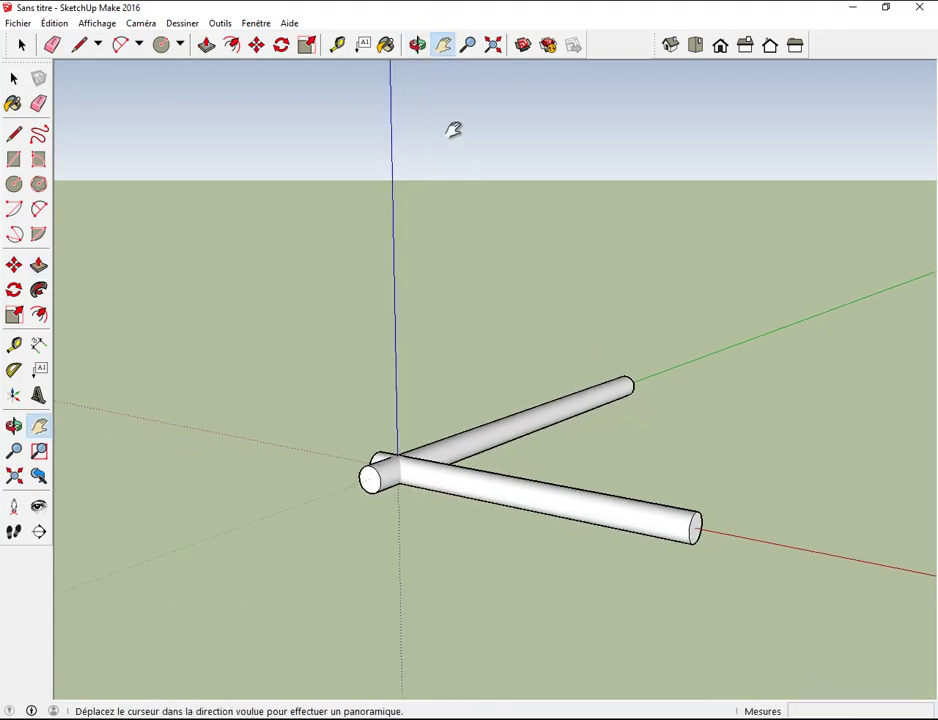
scroll(565, 314, "up", 2)
scroll(670, 442, "up", 2)
scroll(618, 288, "up", 2)
scroll(683, 350, "down", 3)
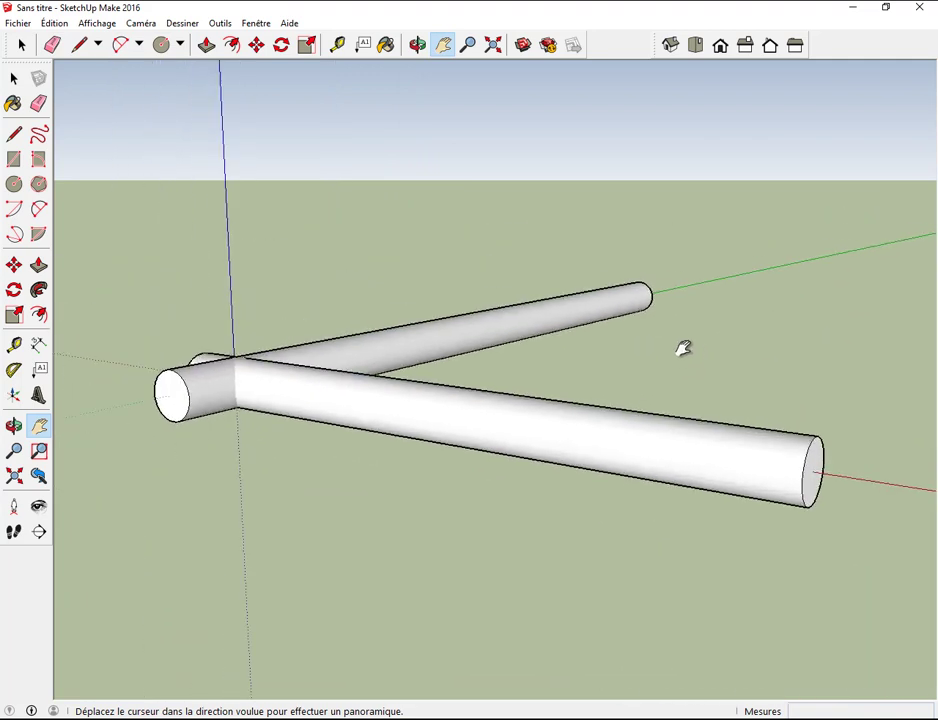
scroll(666, 371, "up", 2)
scroll(666, 371, "down", 2)
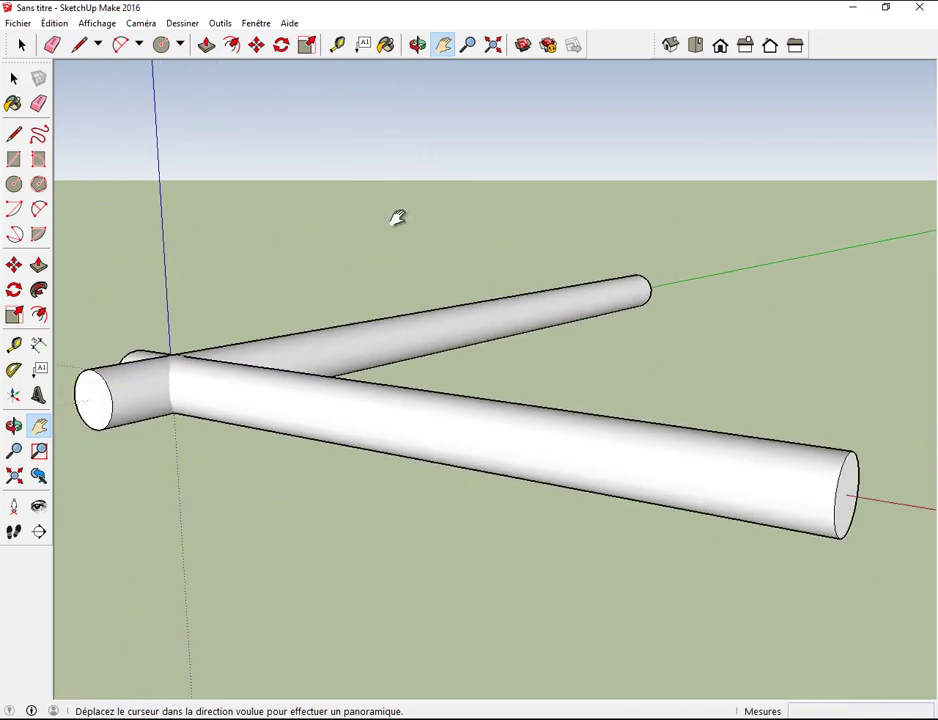
left_click(21, 44)
double_click(421, 340)
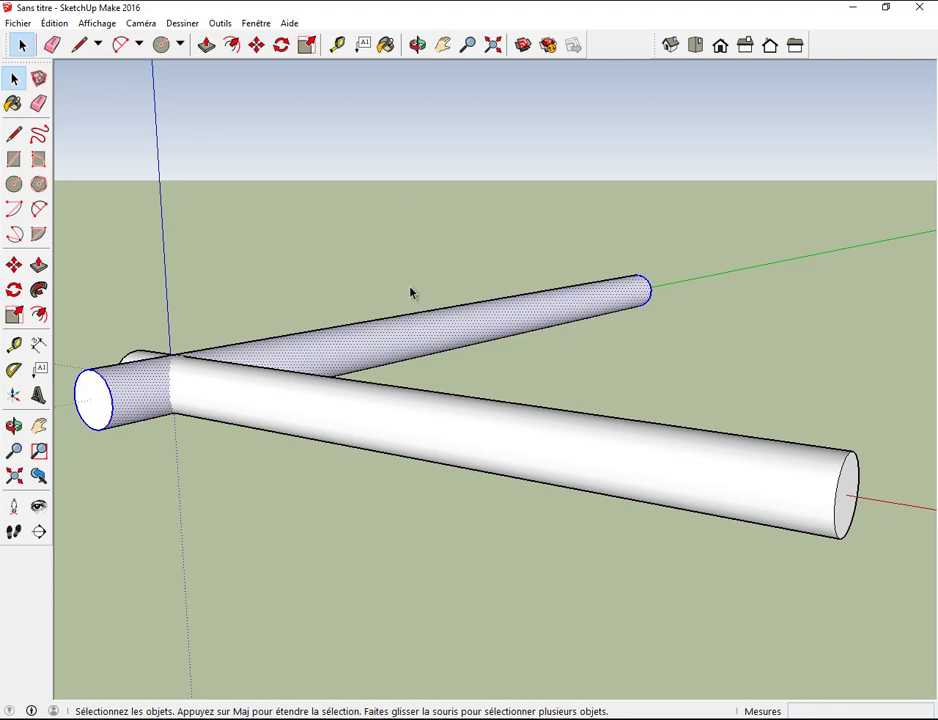
Copy the back cylinder 4,5 along red, then undo the misplaced copy.
left_click(257, 45)
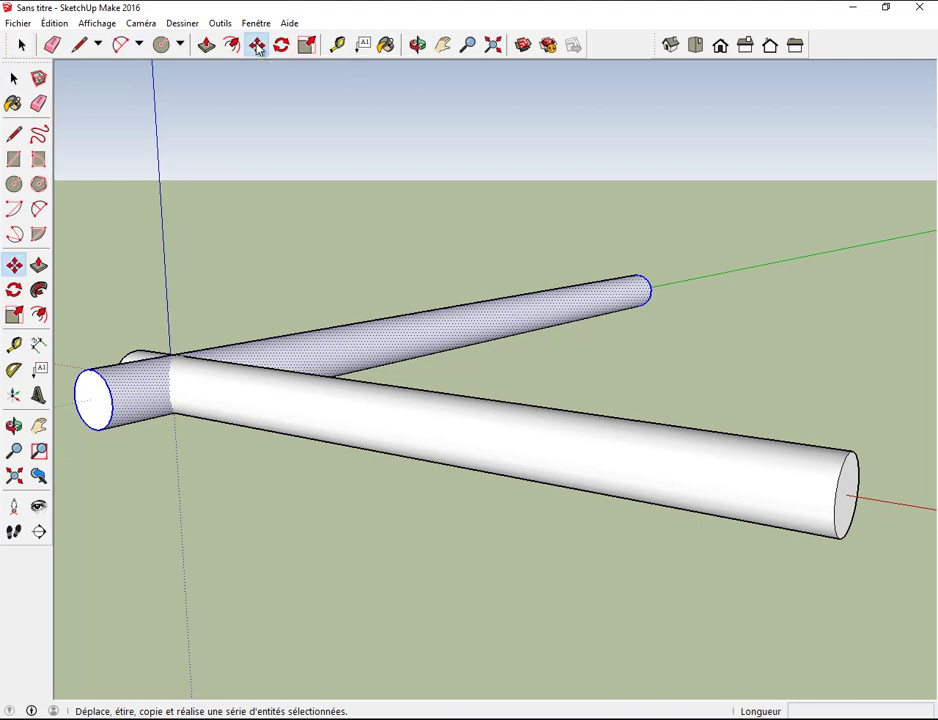
left_click(350, 341, "ctrl")
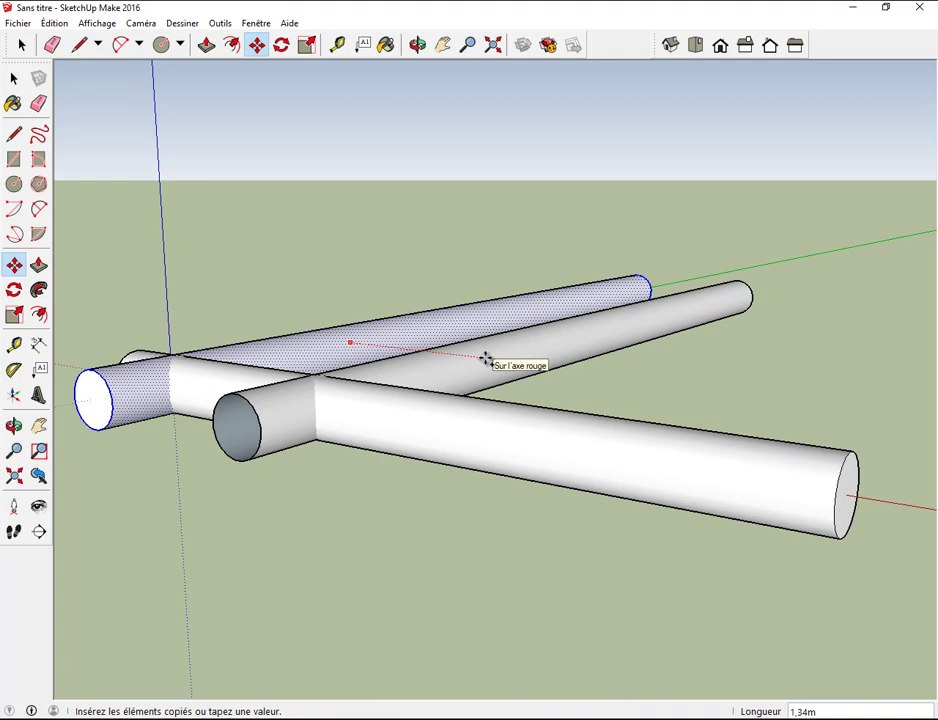
left_click(485, 359)
type("4,5")
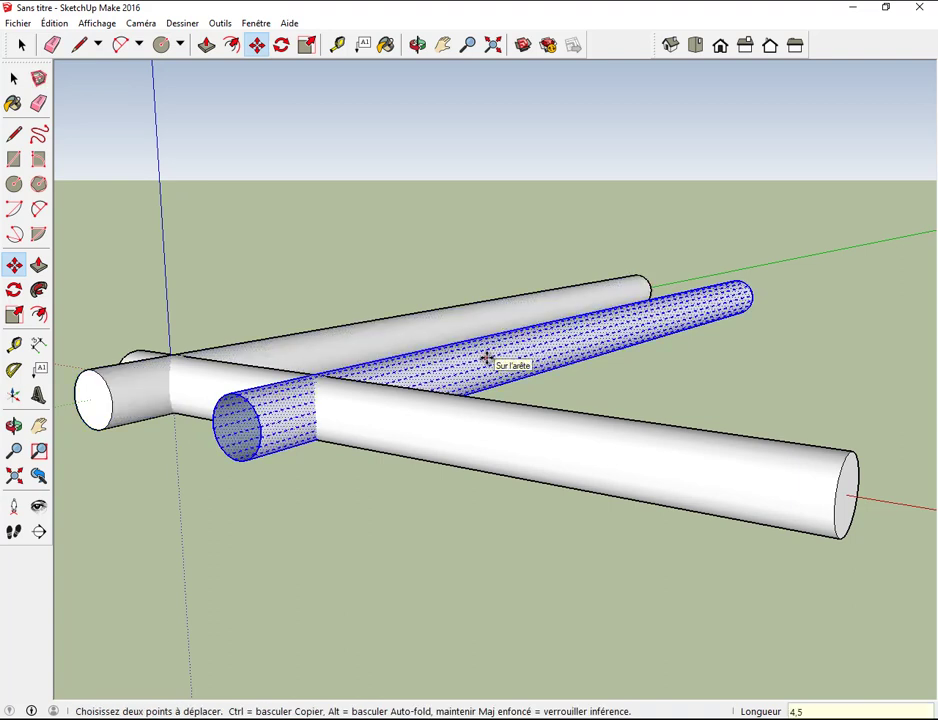
key("Return")
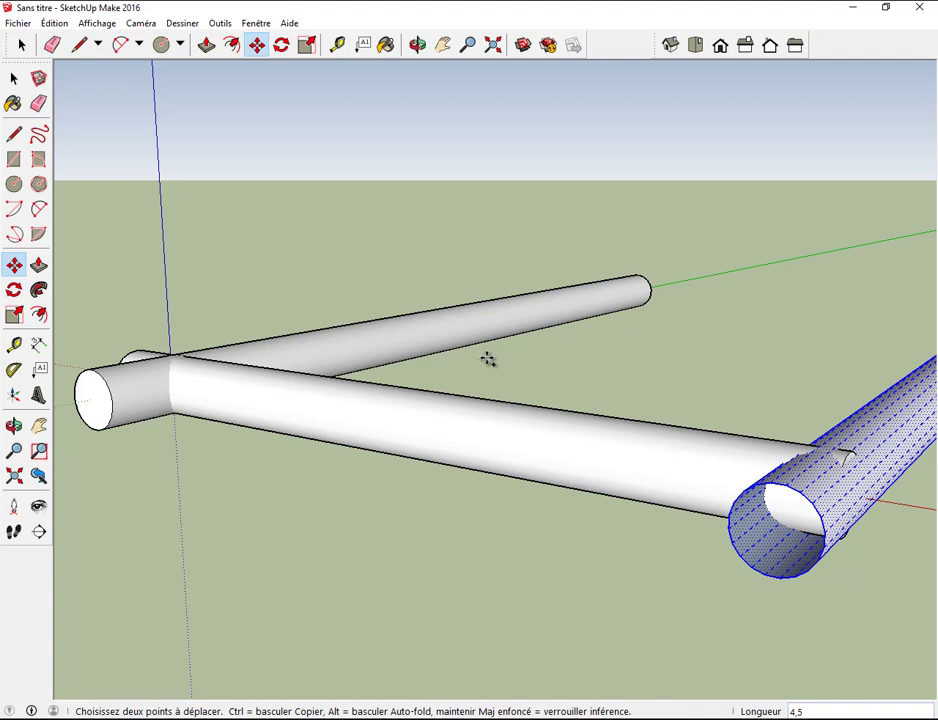
key("ctrl+z")
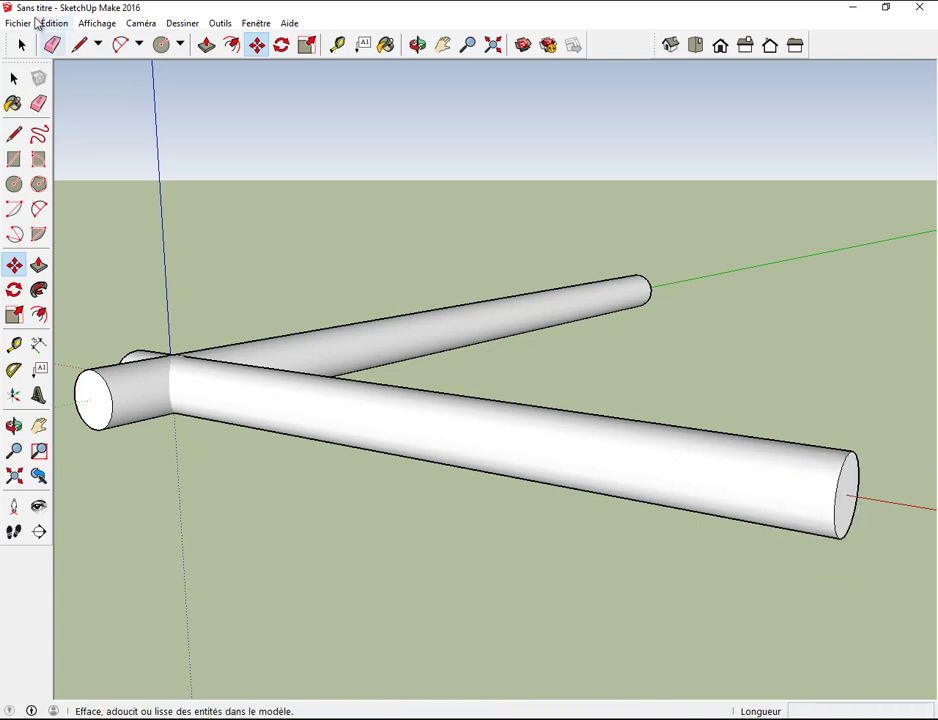
Copy the upper cylinder 4 along the red axis.
left_click(21, 44)
left_click(426, 337)
double_click(426, 337)
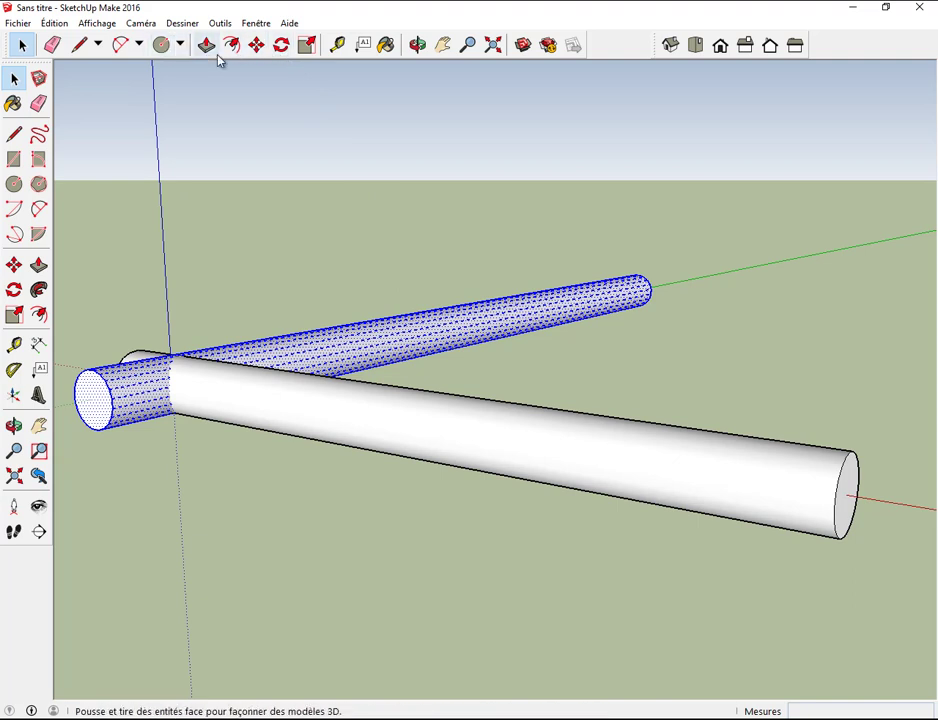
left_click(256, 44)
left_click(426, 327, "ctrl")
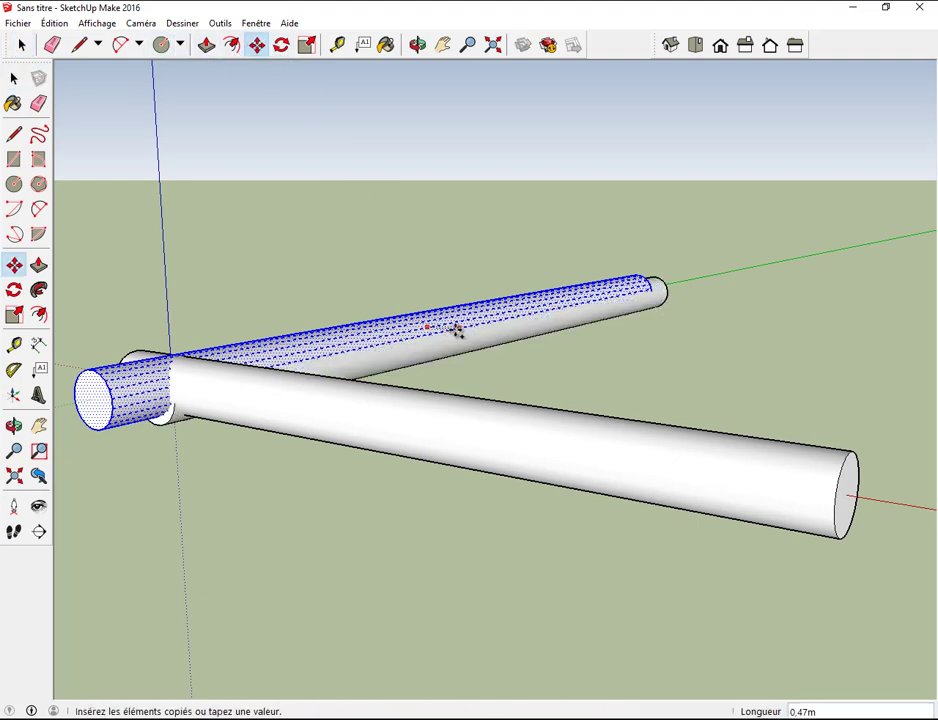
left_click(523, 342)
type("4")
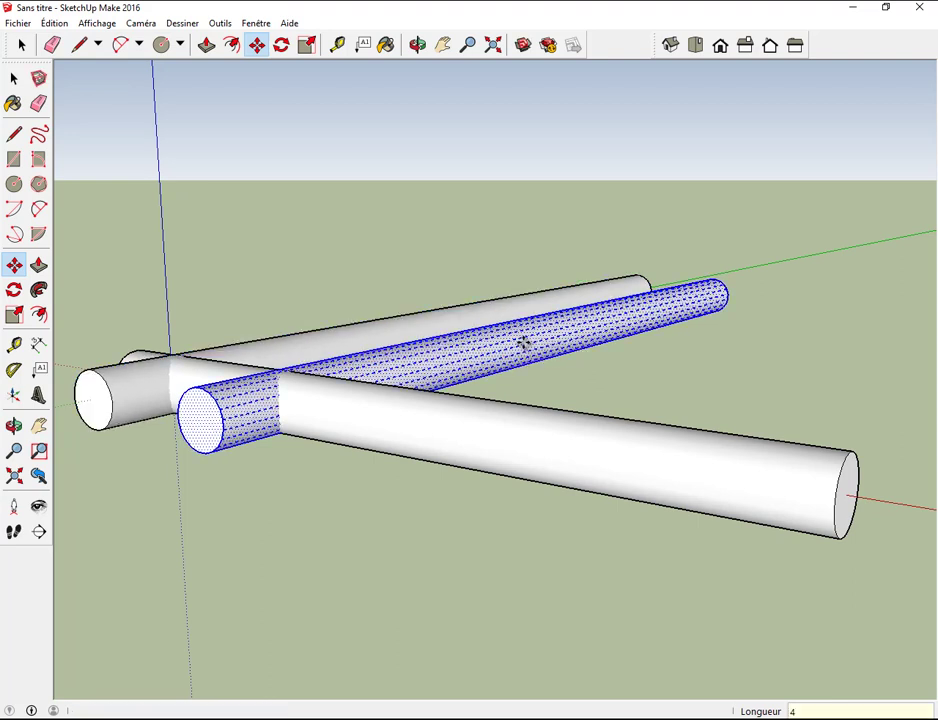
key("Return")
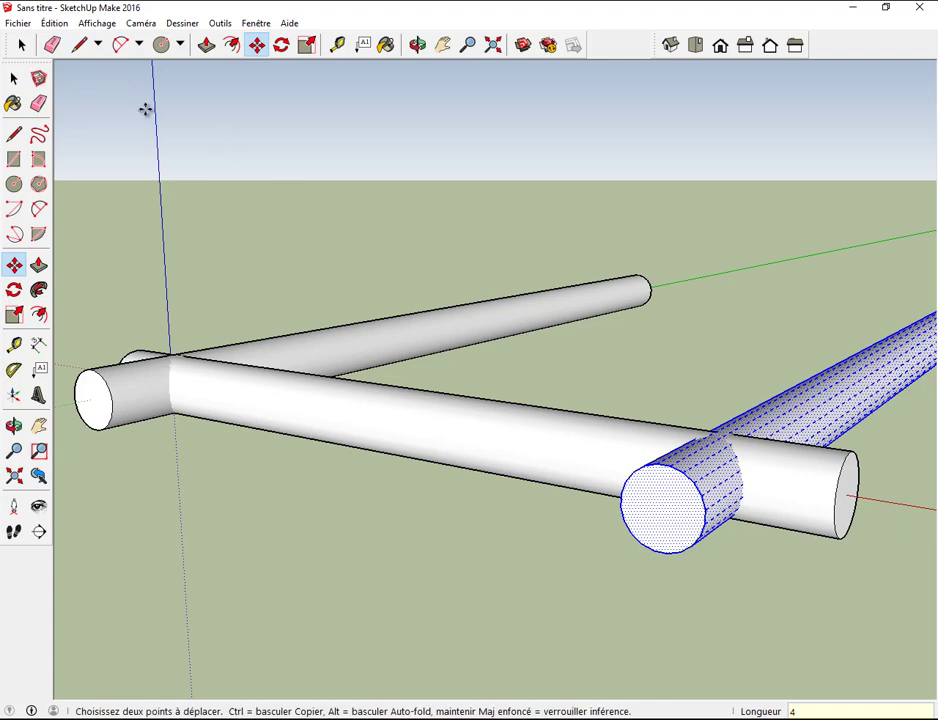
Copy the long front cylinder 7 back along the green axis.
left_click(21, 44)
left_click(368, 430)
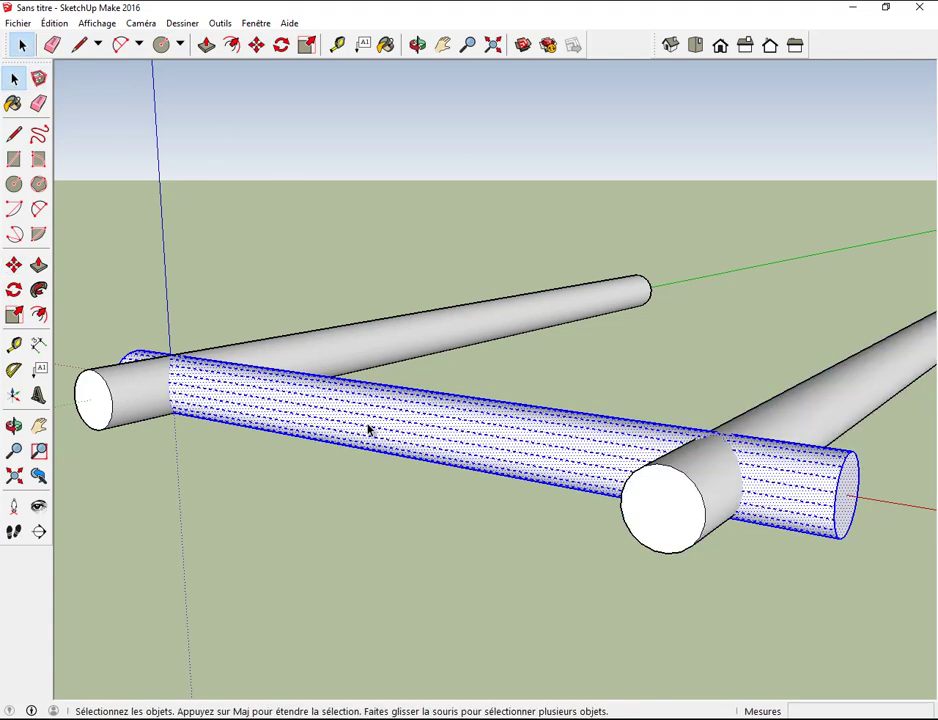
left_click(257, 47)
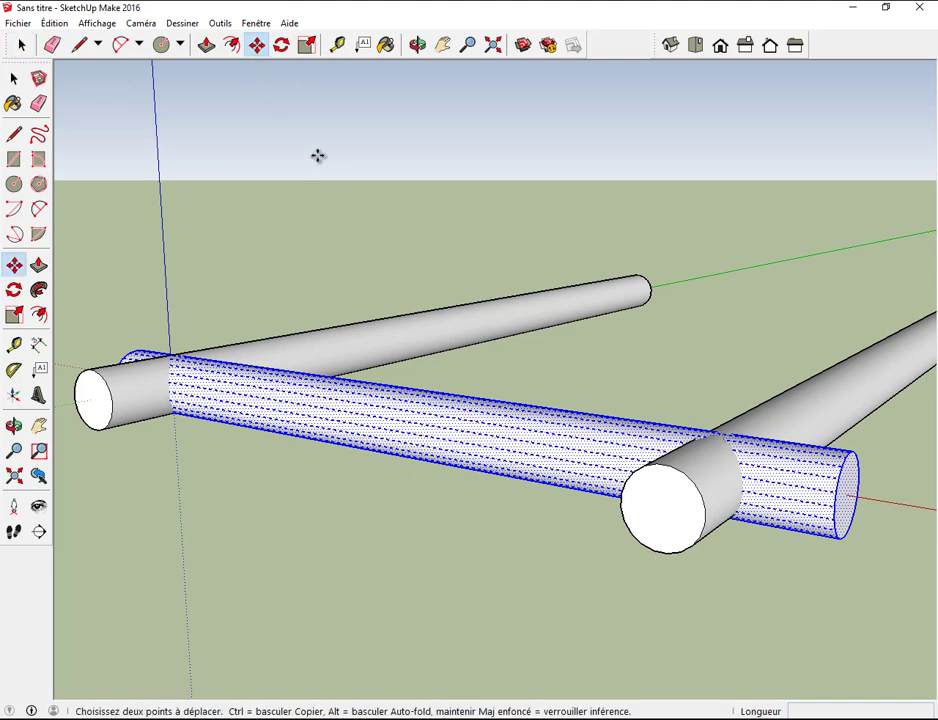
key("ctrl")
left_click(345, 399)
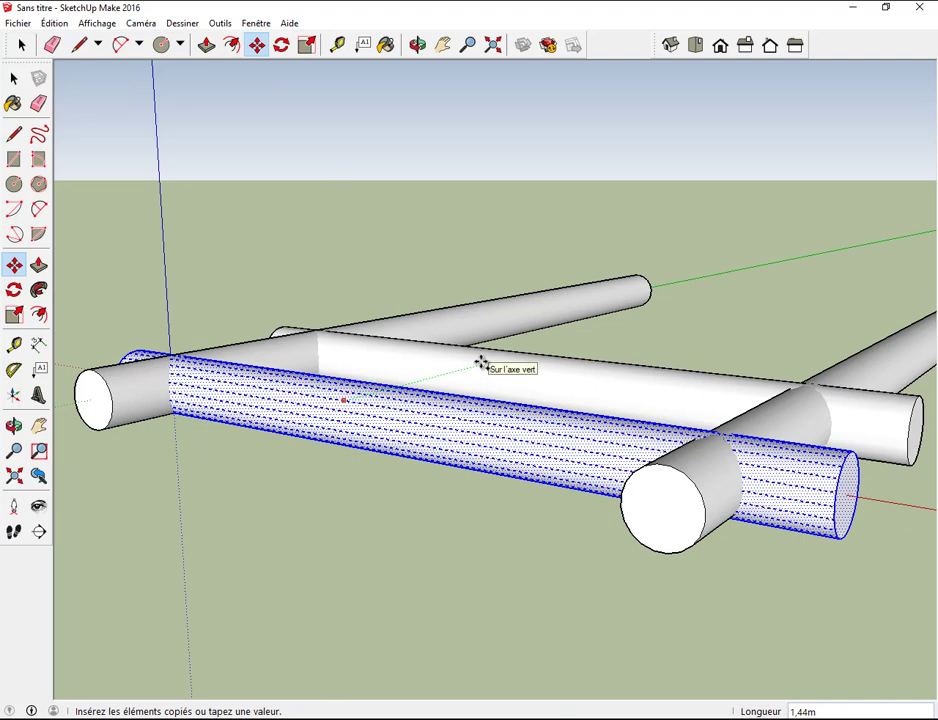
left_click(481, 362)
type("7")
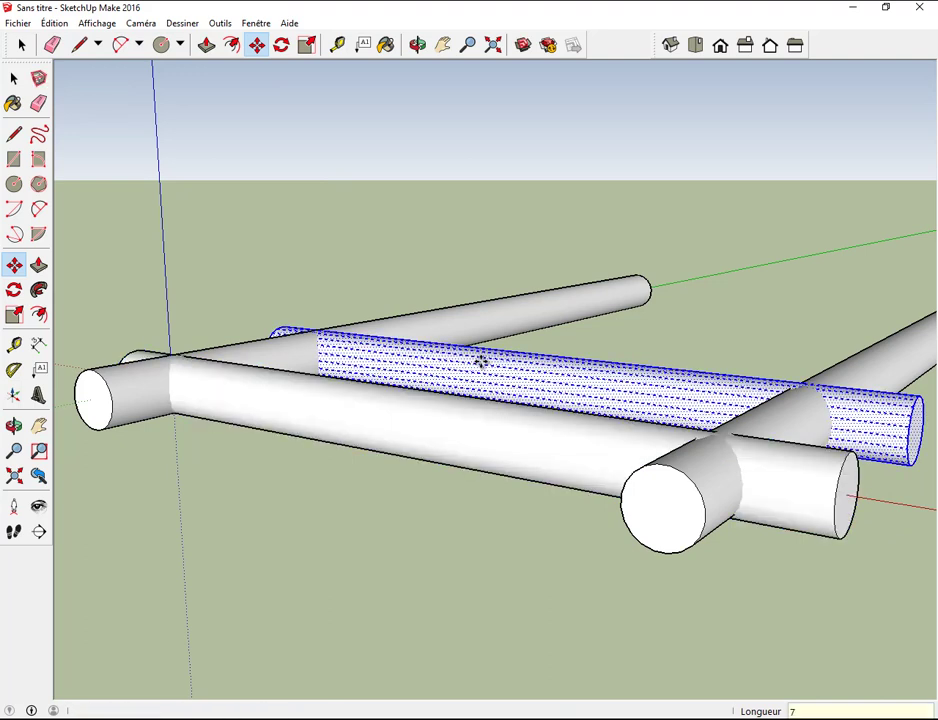
key("Return")
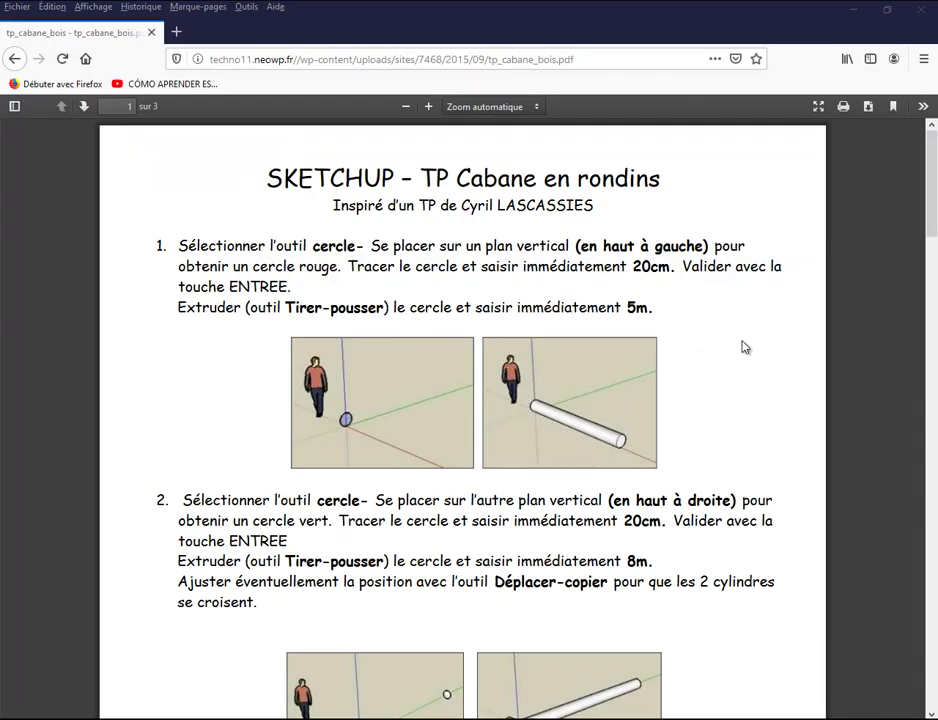
Scroll to page 2, step 5: copying the frame upward with *5.
scroll(744, 347, "down", 3)
scroll(744, 347, "down", 3)
scroll(744, 347, "down", 5)
scroll(744, 347, "down", 3)
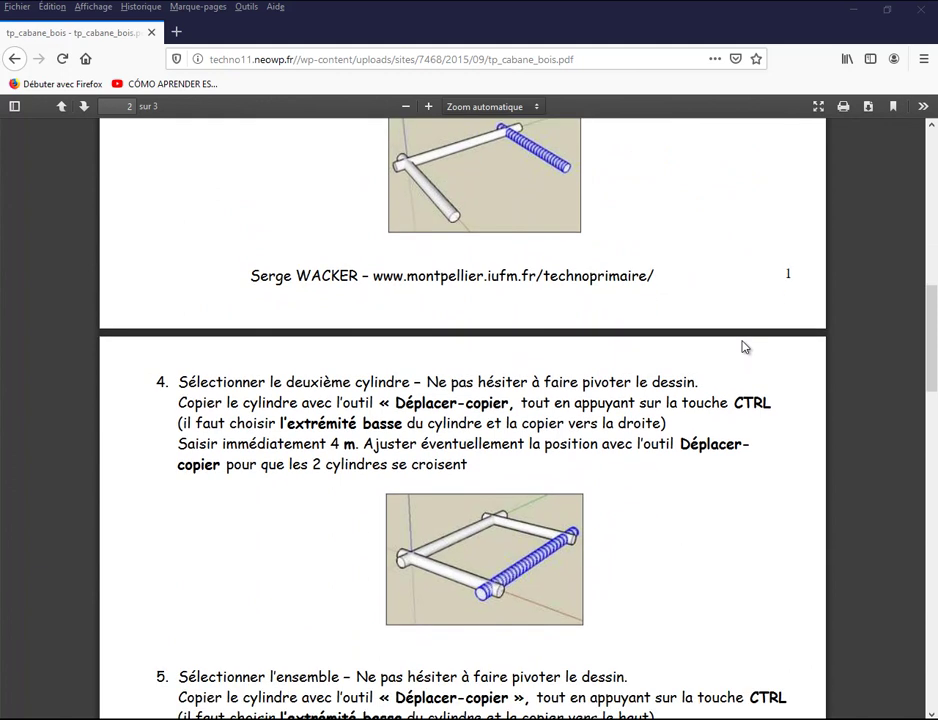
scroll(744, 347, "down", 3)
scroll(744, 347, "down", 2)
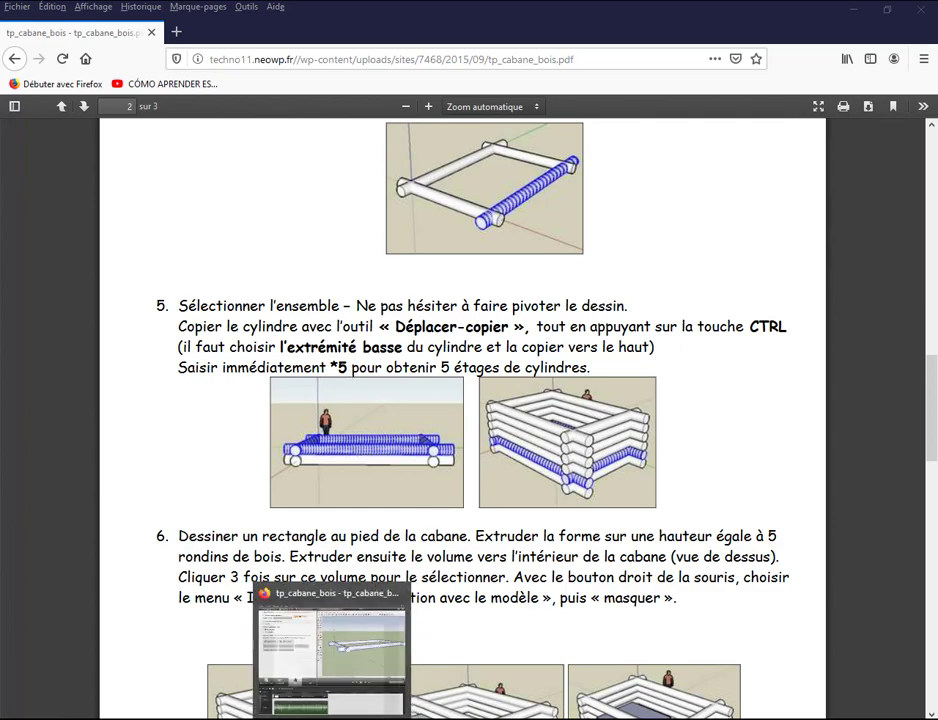
Back in SketchUp, box-select all four logs of the frame.
left_click(185, 470)
scroll(542, 580, "down", 2)
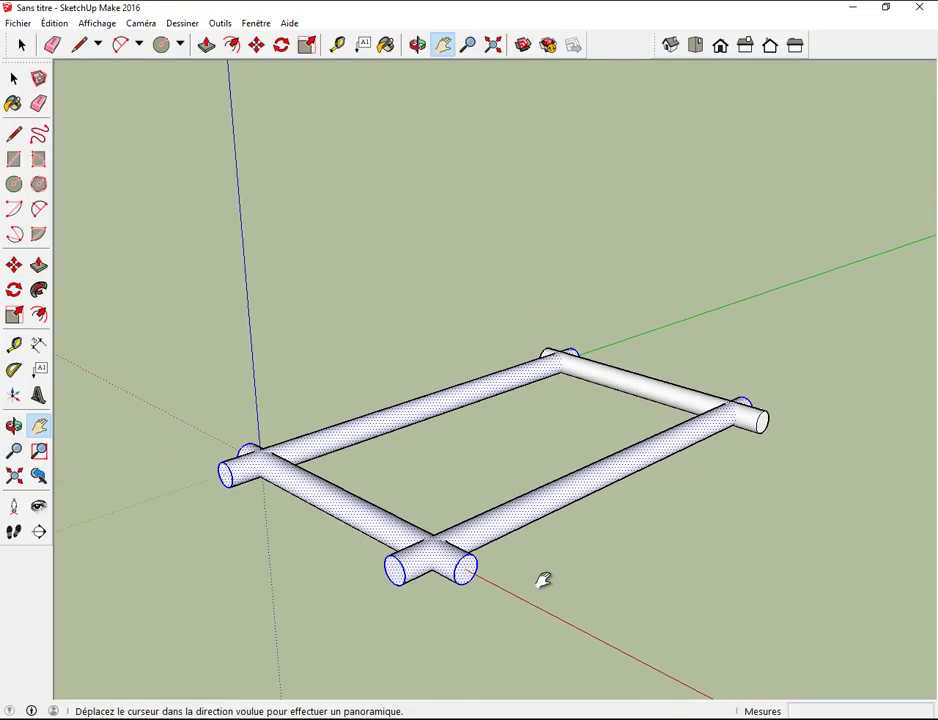
left_click(25, 48)
mouse_move(122, 232)
left_mouse_down()
mouse_move(829, 600)
mouse_move(850, 627)
left_mouse_up()
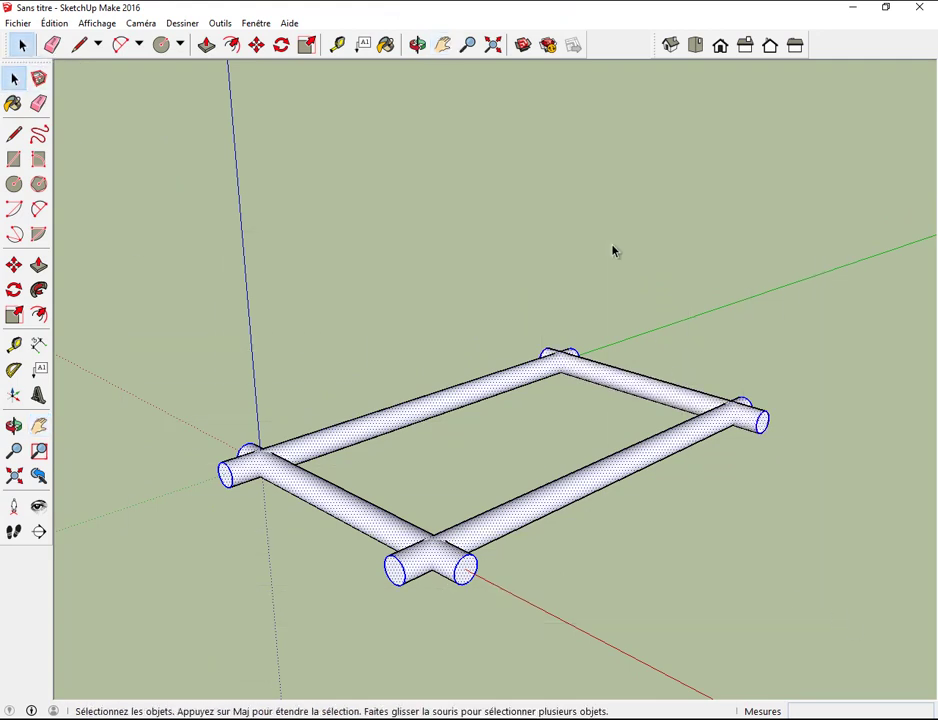
Pan and zoom onto the frame's front corner junction.
left_click(443, 44)
mouse_move(454, 230)
left_mouse_down()
mouse_move(502, 170)
mouse_move(527, 325)
left_mouse_up()
scroll(527, 325, "up", 3)
scroll(527, 340, "up", 2)
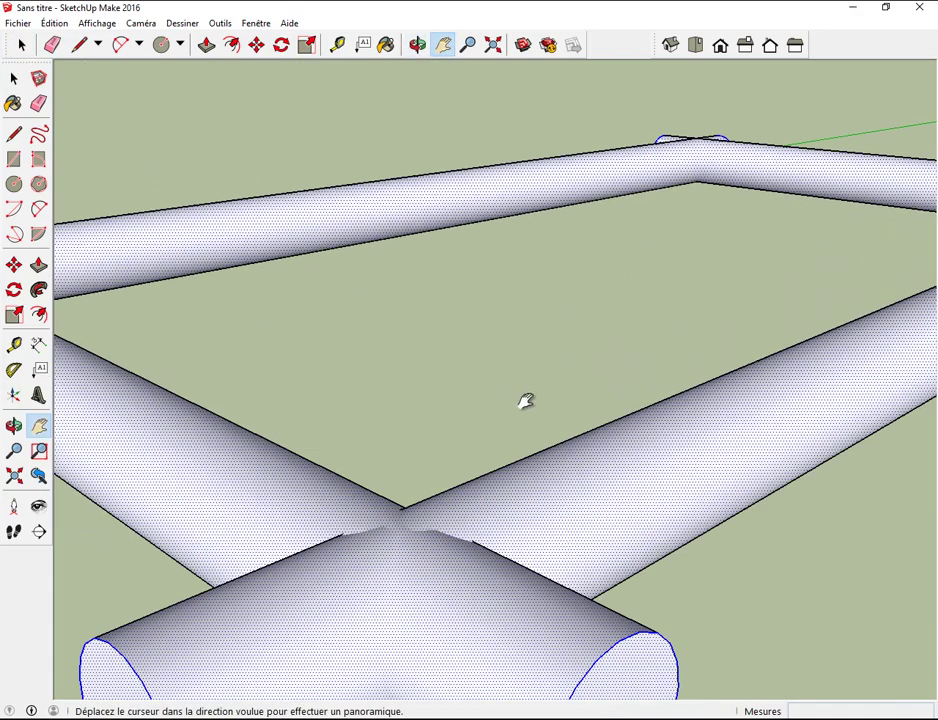
left_click_drag(527, 400, 503, 268)
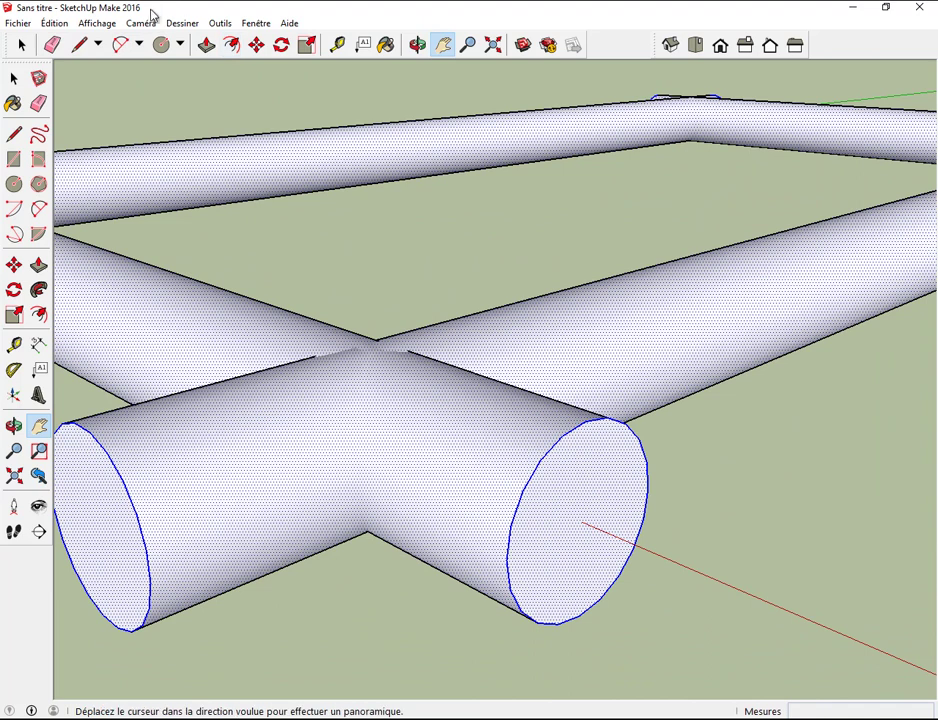
left_click(257, 45)
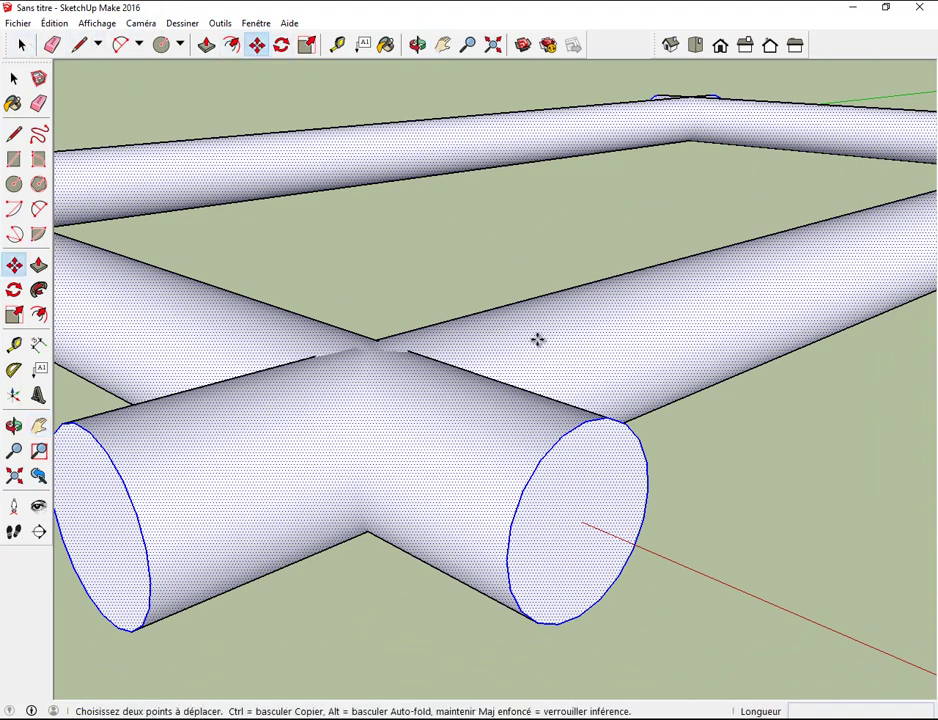
Copy the frame up one log height as a *5 array, then zoom to extents.
key("ctrl")
left_click(576, 493)
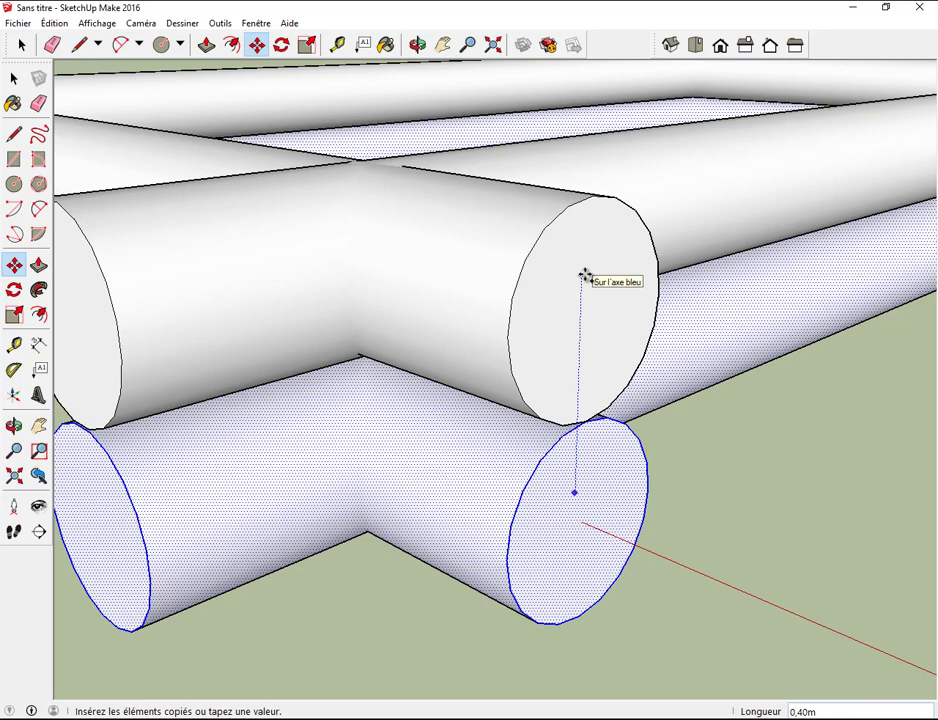
left_click(585, 275)
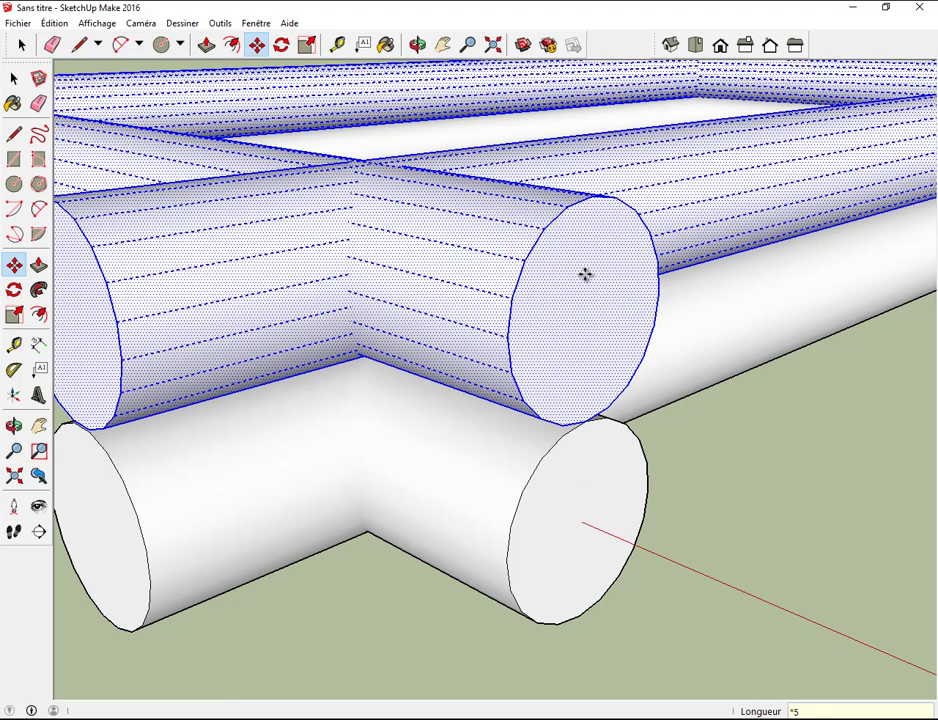
key("ctrl+t")
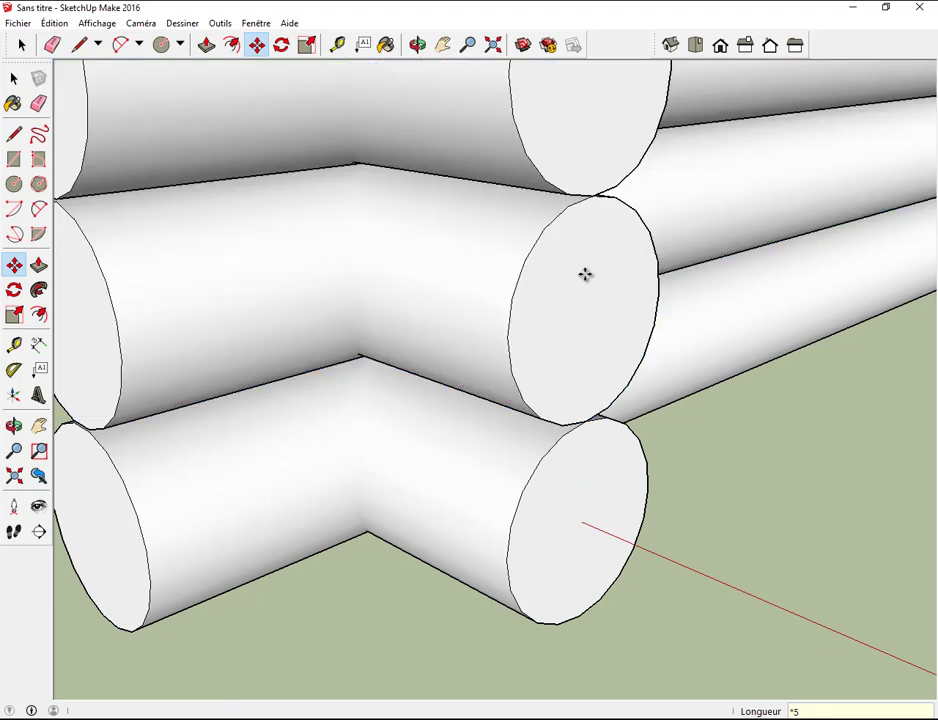
left_click(493, 47)
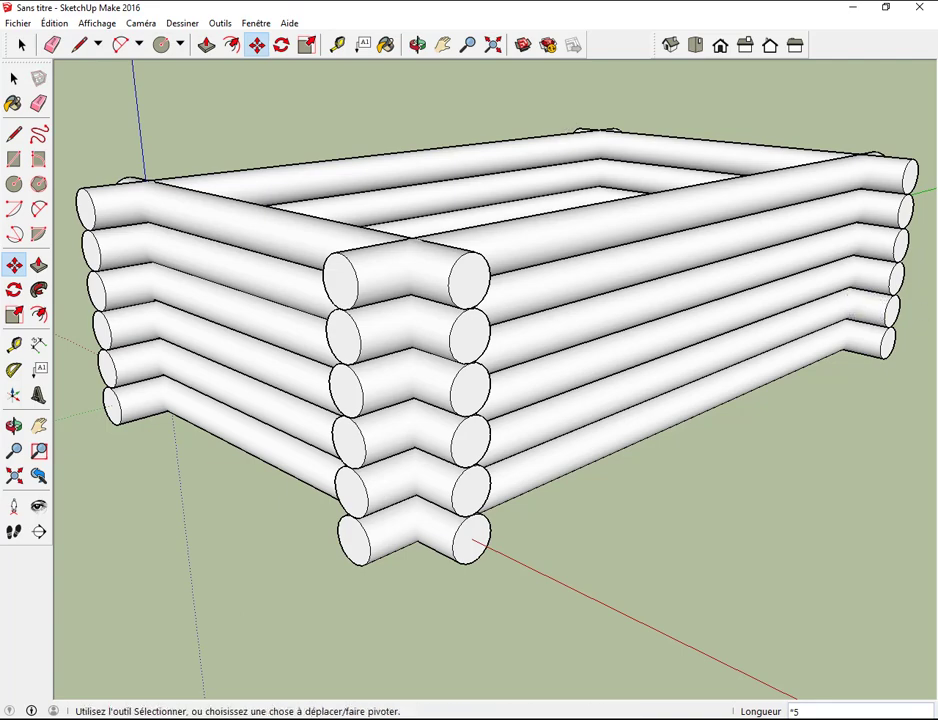
key("alt+Tab")
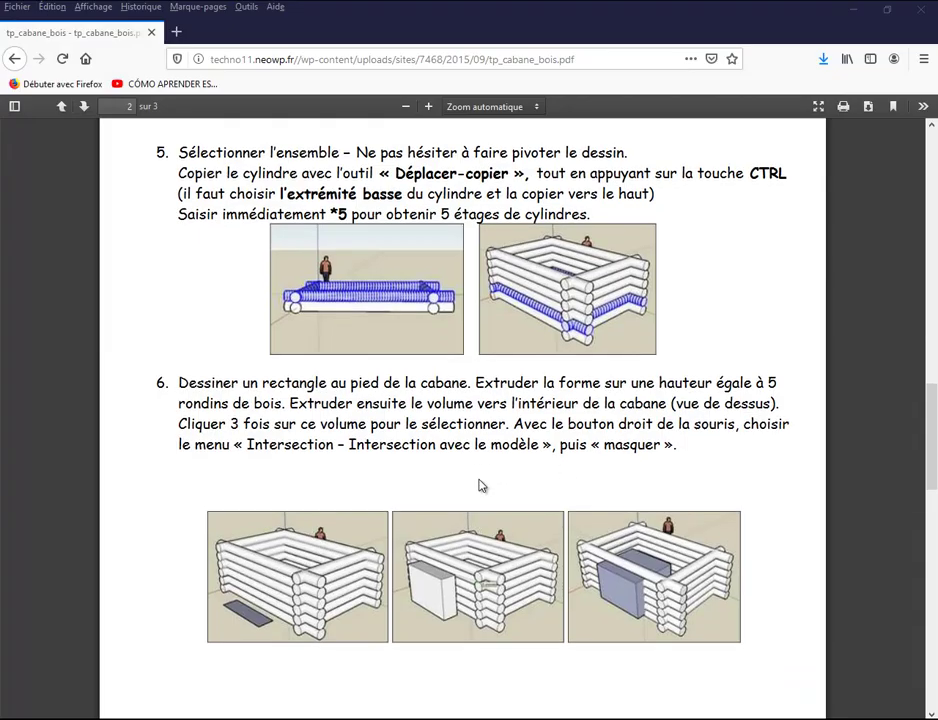
Scroll the PDF to steps 6–7 (intersect a box with the walls, delete logs), then return to SketchUp.
scroll(481, 540, "down", 2)
scroll(377, 492, "down", 2)
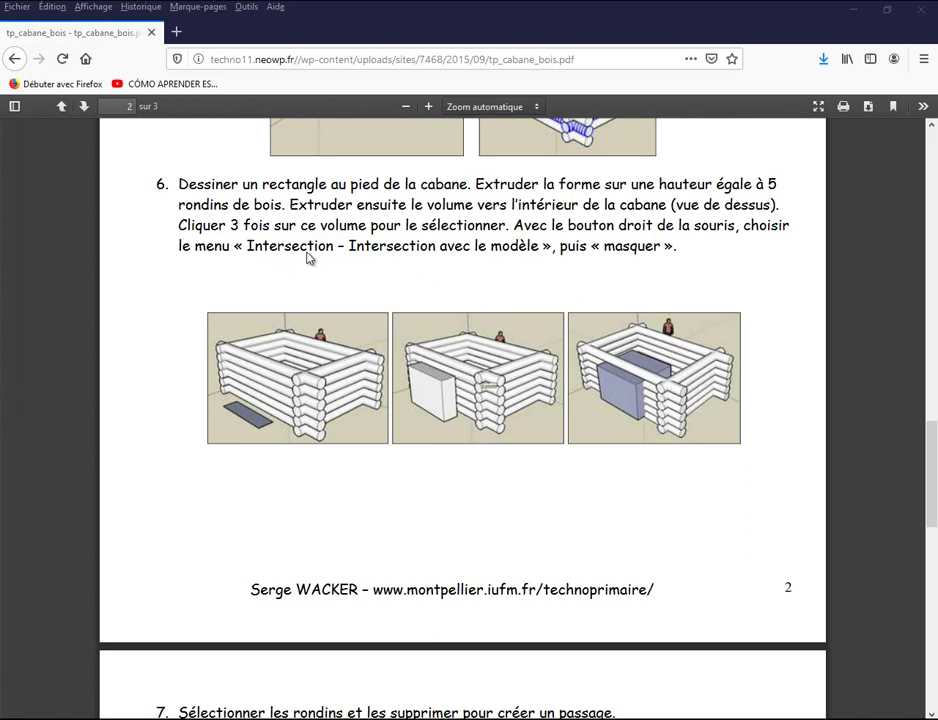
scroll(406, 343, "down", 3)
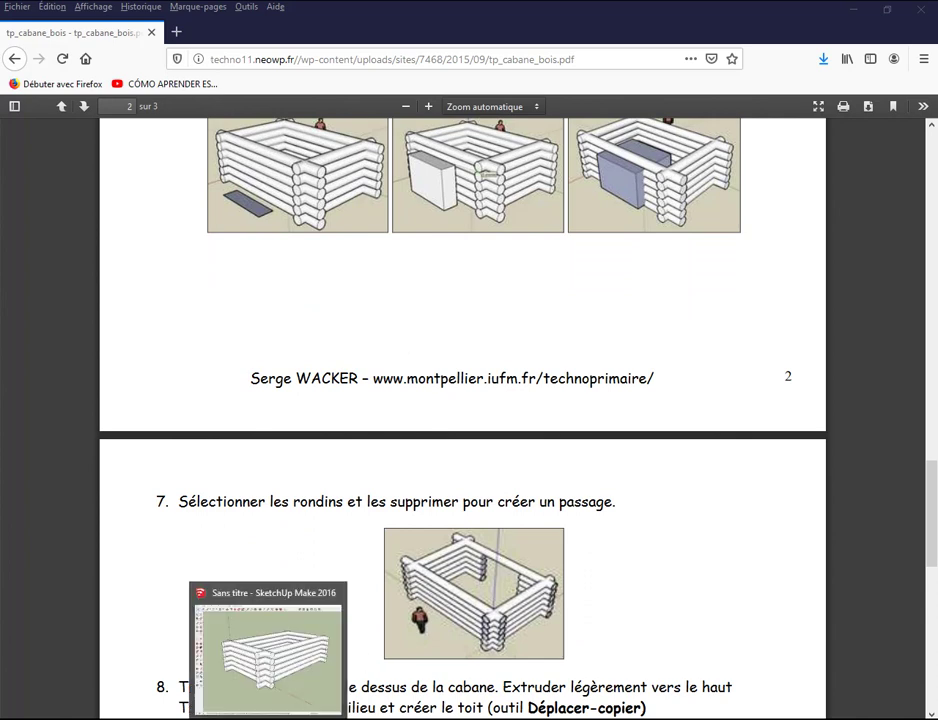
left_click(250, 650)
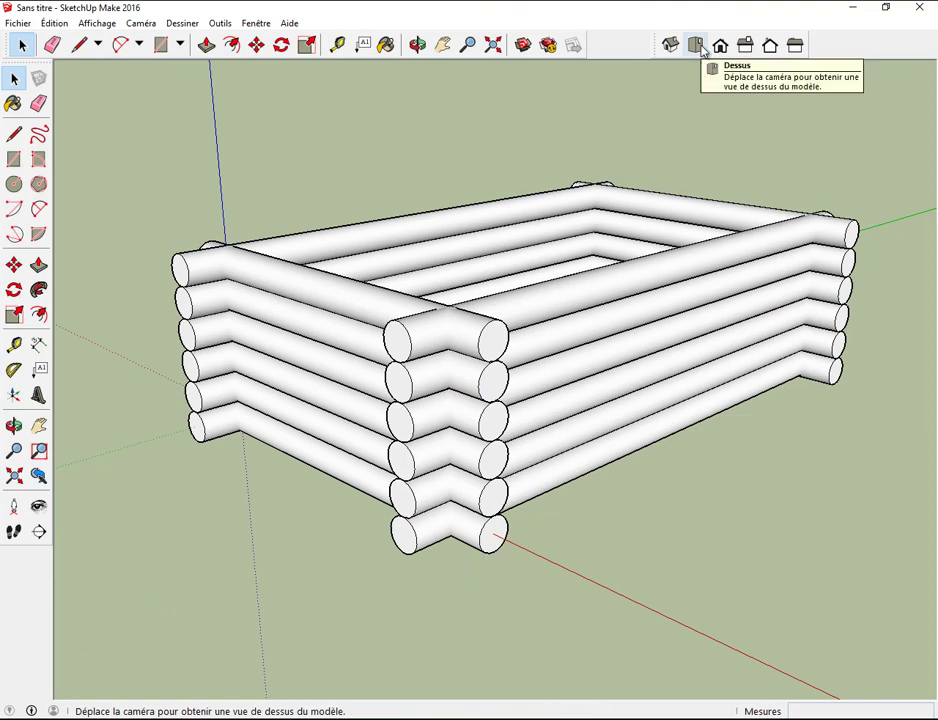
Open and close the Toolbars (Barres d'outils) dialog, then switch to the Top (Dessus) view of the log frame.
left_click(108, 26)
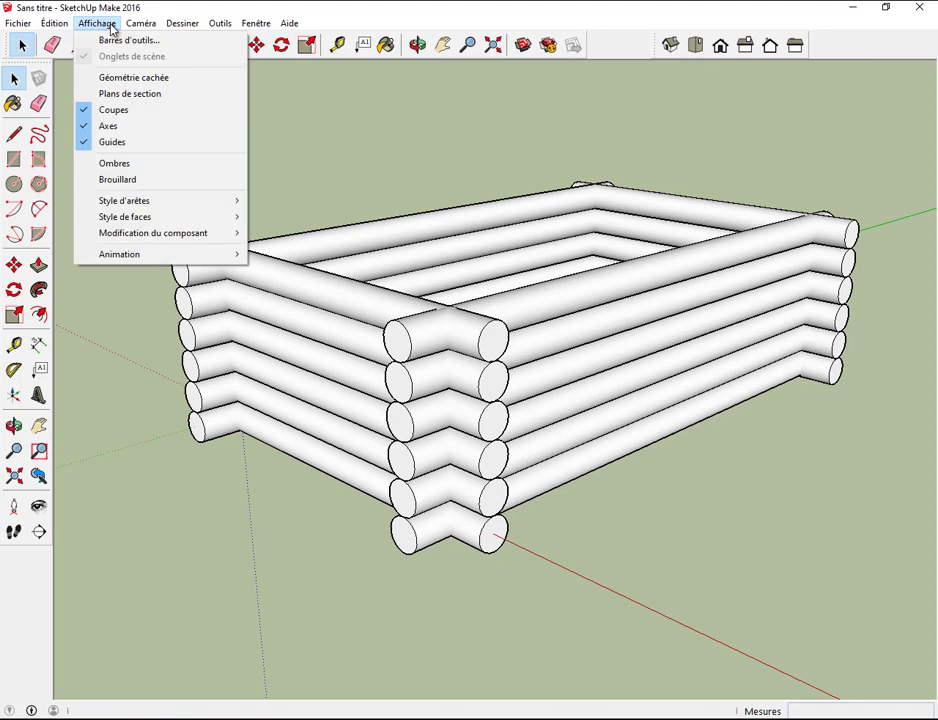
left_click(104, 40)
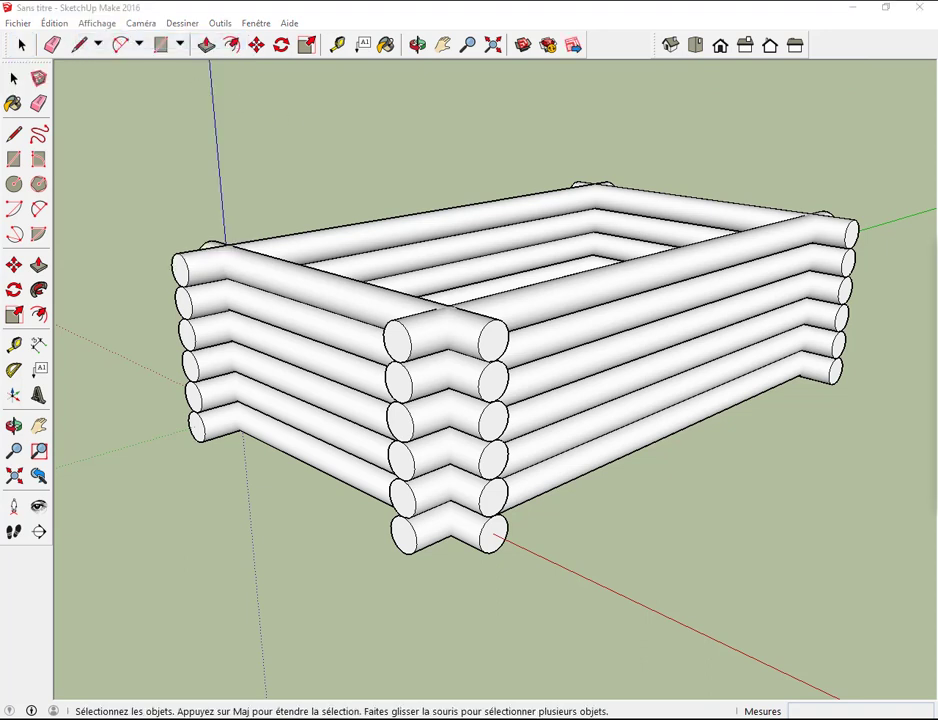
left_click_drag(918, 233, 531, 124)
left_click_drag(562, 224, 566, 293)
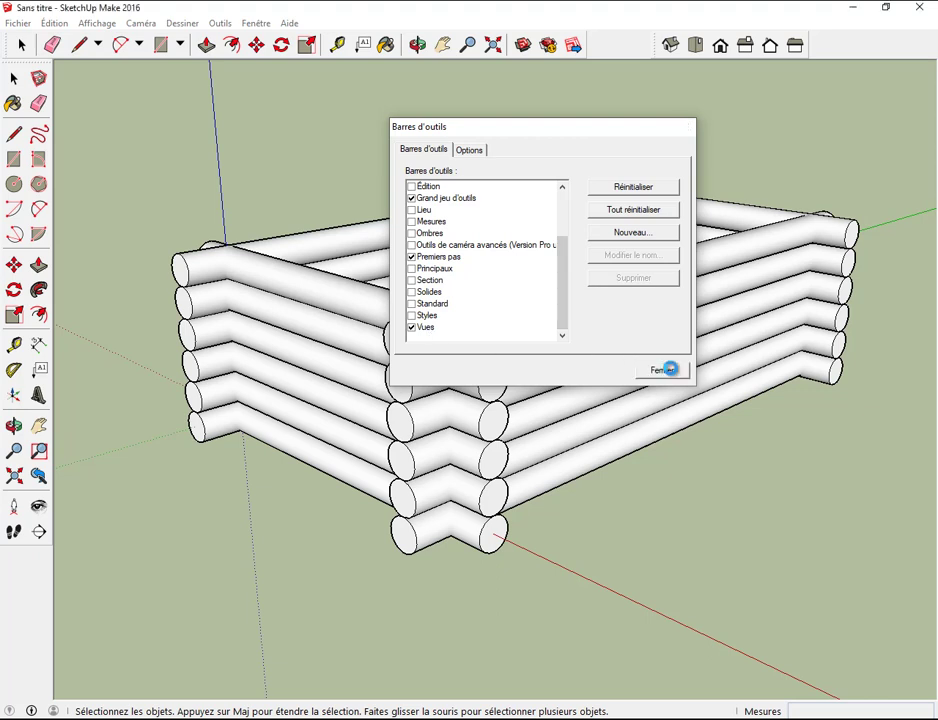
left_click(663, 370)
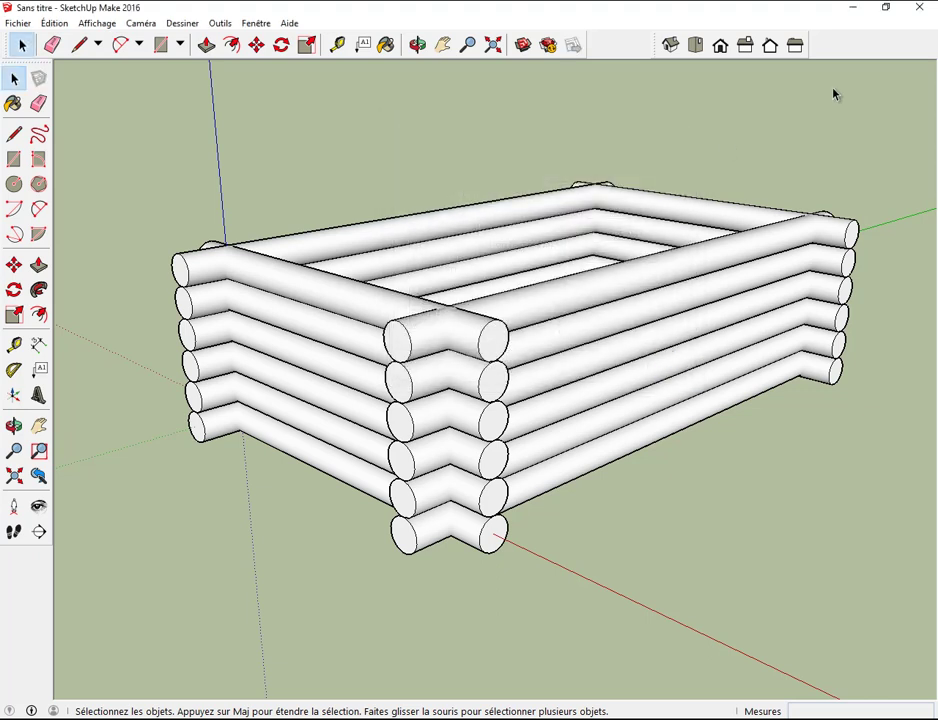
left_click(695, 46)
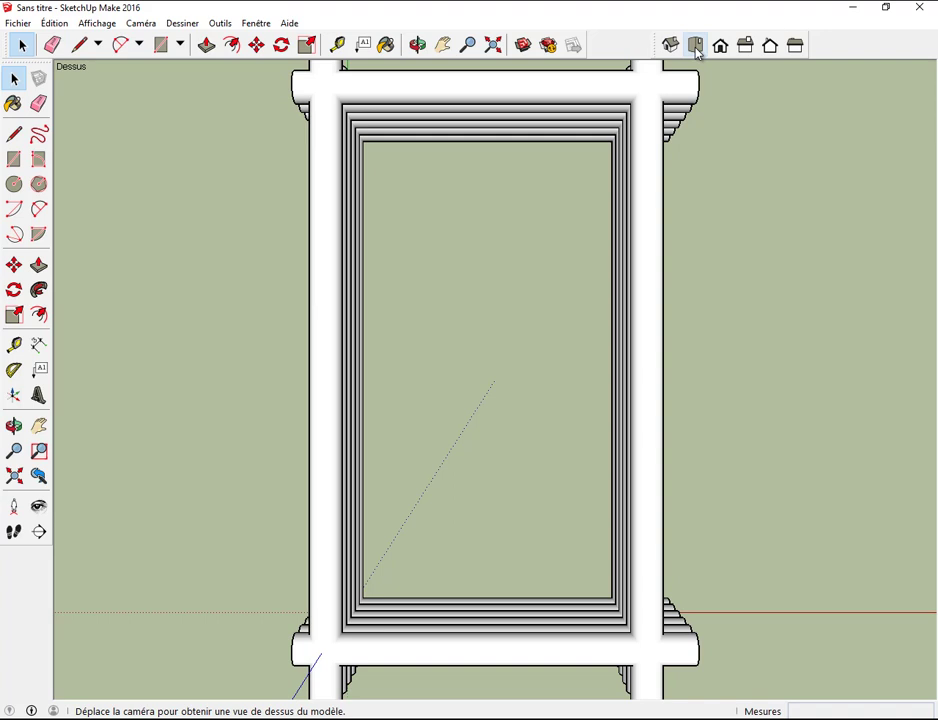
Draw a tall rectangle beside the cabin in top view, then orbit into perspective.
left_click(160, 44)
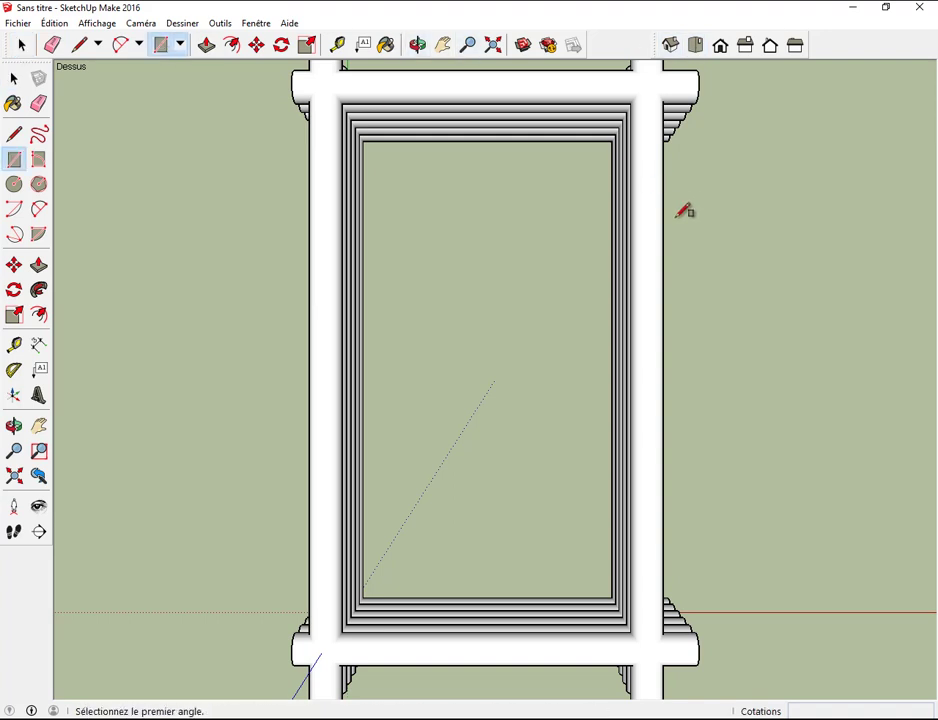
left_click(673, 234)
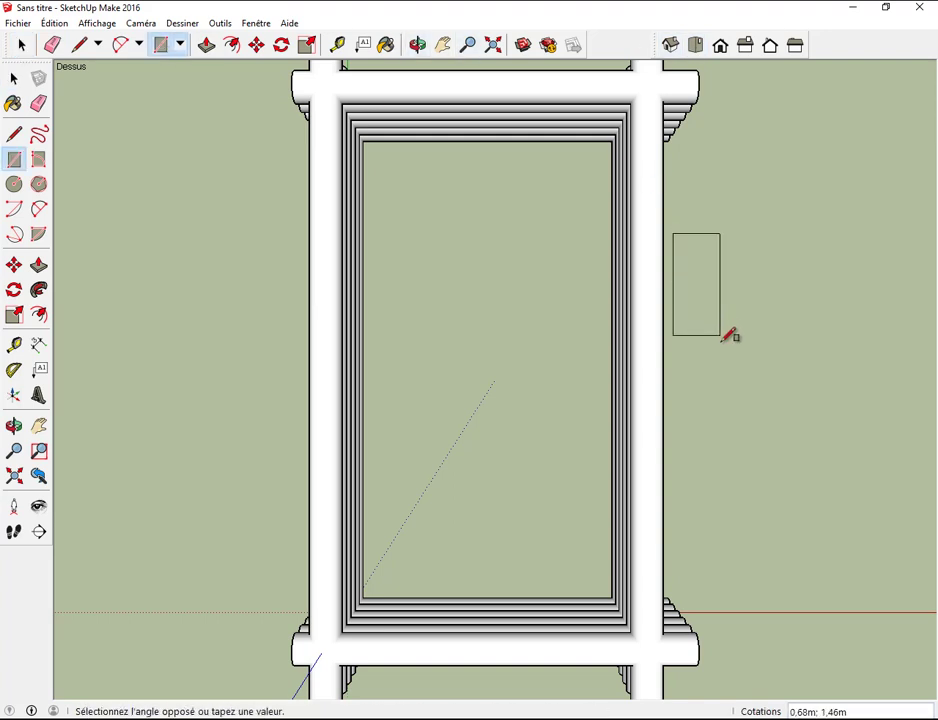
left_click(735, 529)
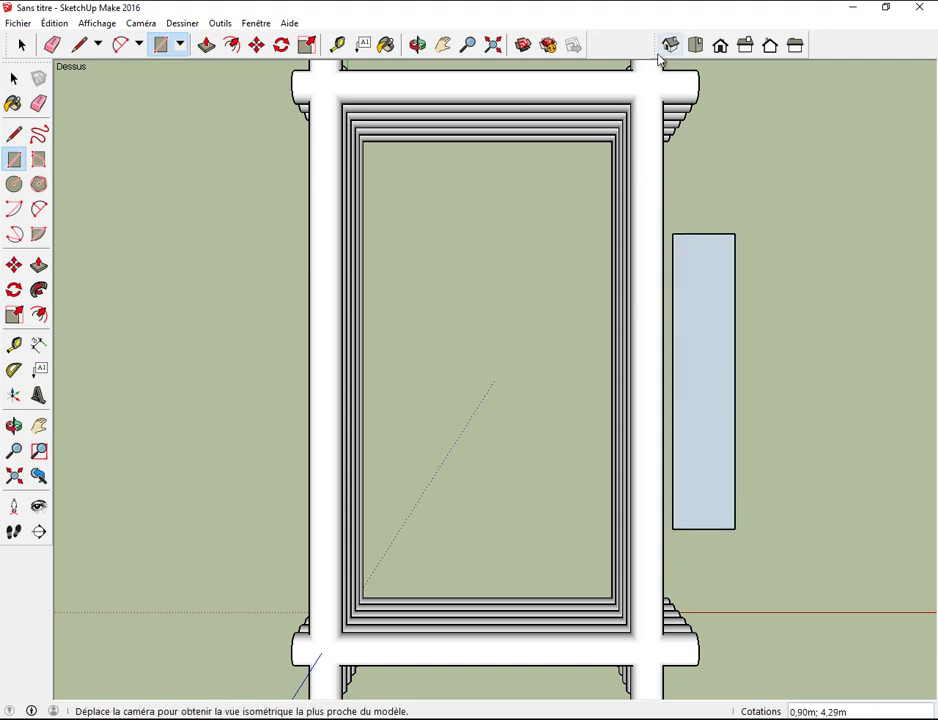
left_click(418, 44)
mouse_move(810, 293)
left_mouse_down()
mouse_move(716, 299)
mouse_move(567, 397)
mouse_move(699, 352)
mouse_move(283, 266)
mouse_move(494, 320)
mouse_move(456, 194)
mouse_move(530, 163)
mouse_move(350, 79)
left_mouse_up()
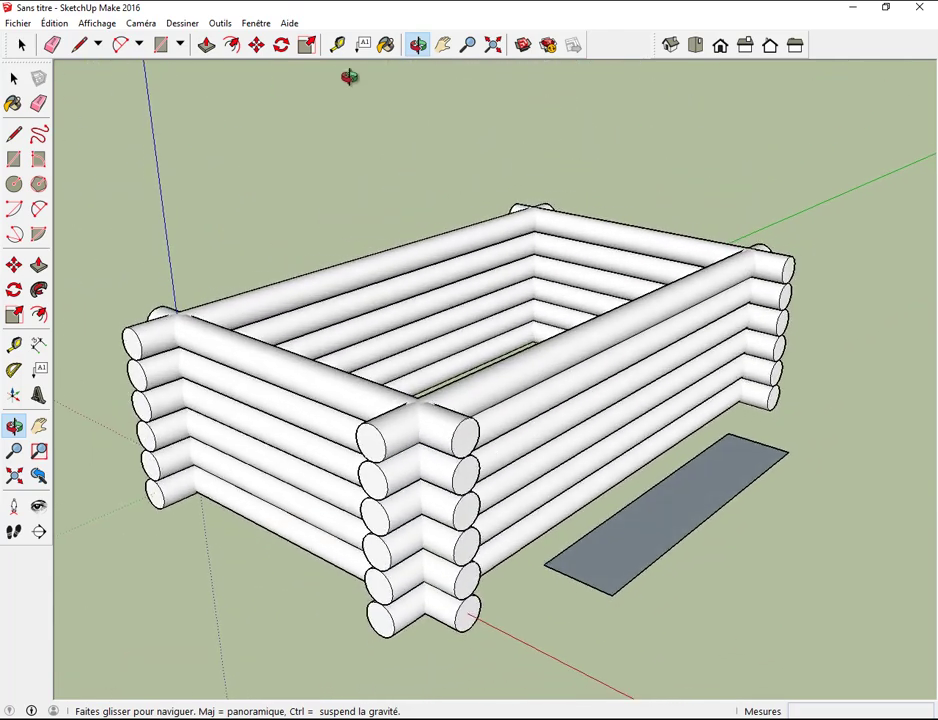
Push/Pull the rectangle up 1.38 m into a box.
left_click(206, 44)
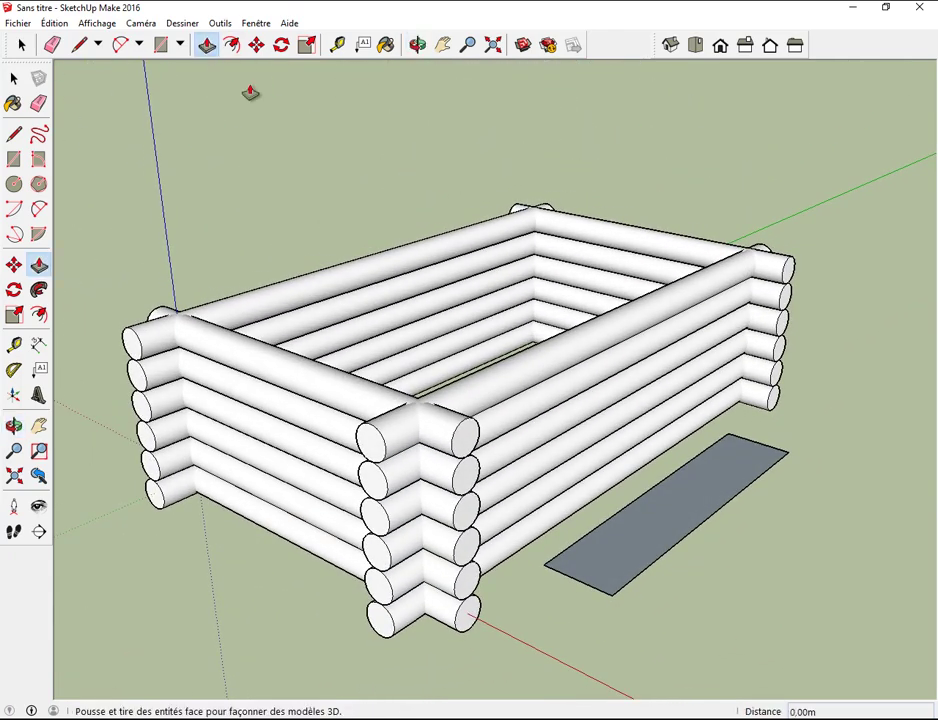
left_click(704, 475)
left_click(701, 383)
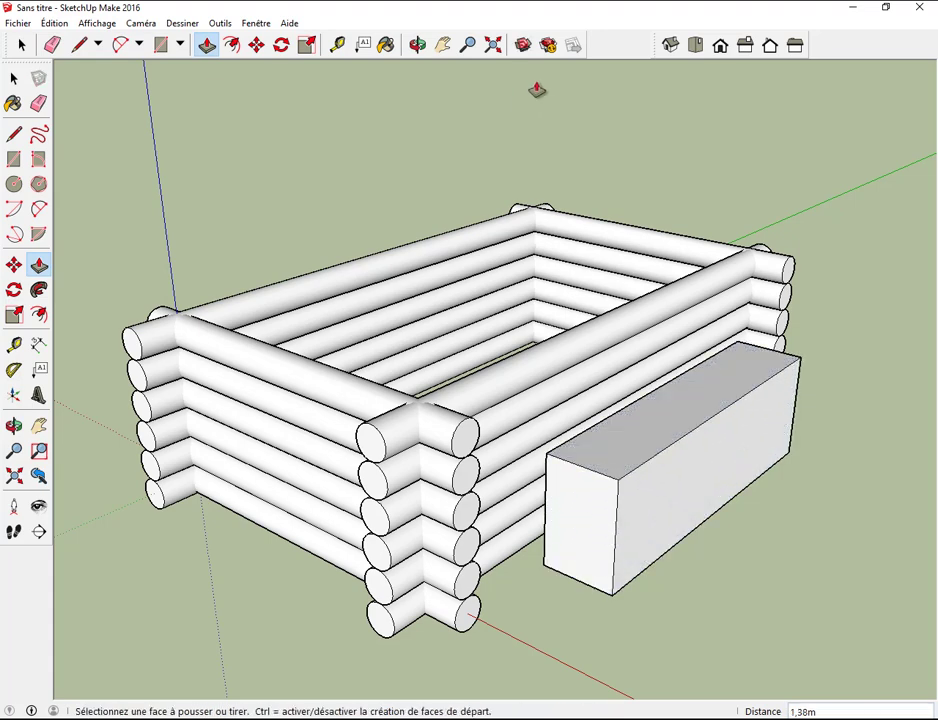
left_click(418, 44)
mouse_move(284, 90)
left_mouse_down()
mouse_move(645, 183)
mouse_move(620, 170)
left_mouse_up()
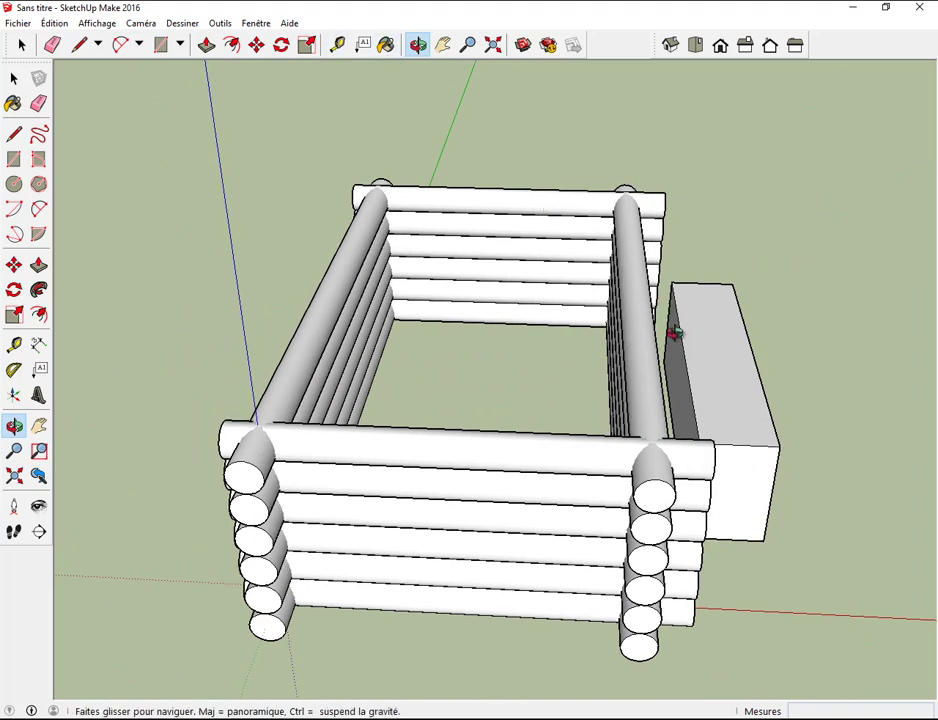
Push the box's side 1.82 m into the cabin wall.
left_click(206, 44)
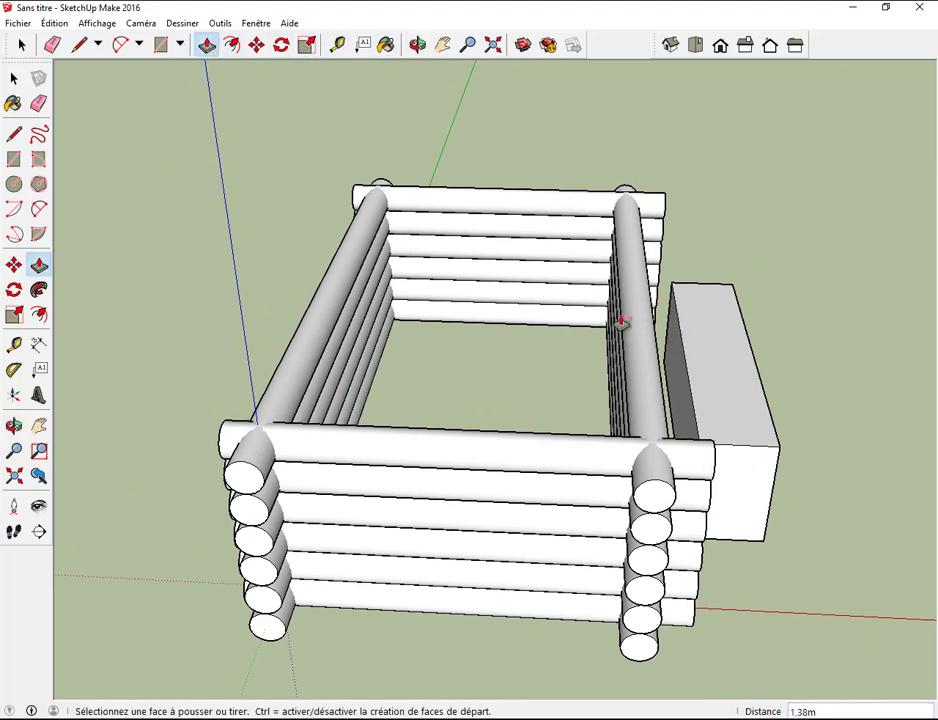
left_click(673, 373)
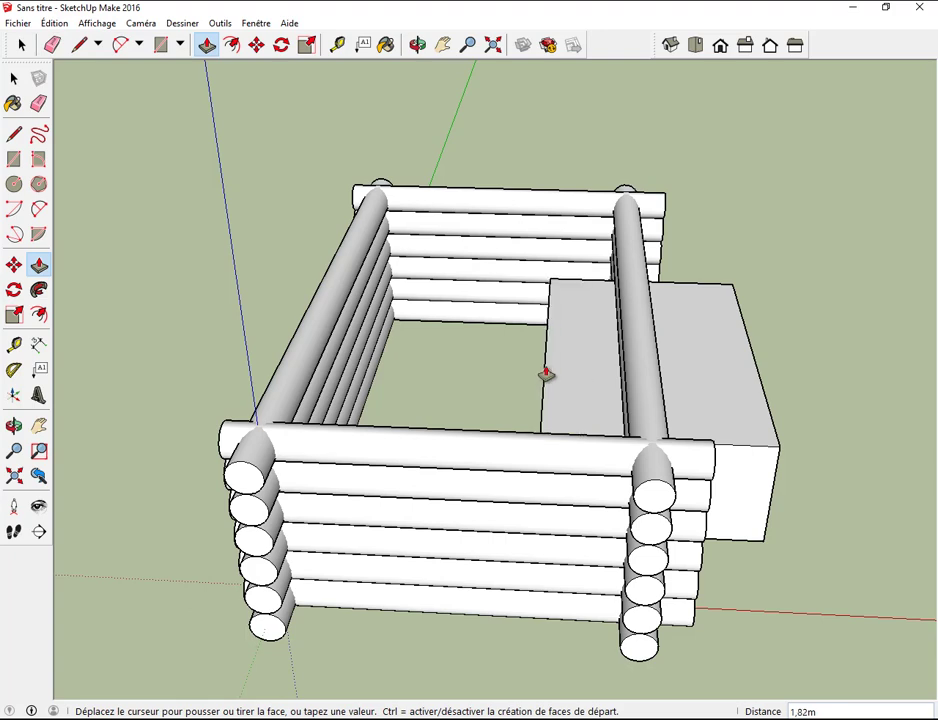
left_click(547, 377)
left_click(417, 44)
mouse_move(565, 145)
left_mouse_down()
mouse_move(666, 218)
mouse_move(442, 149)
mouse_move(785, 239)
mouse_move(769, 193)
mouse_move(620, 140)
left_mouse_up()
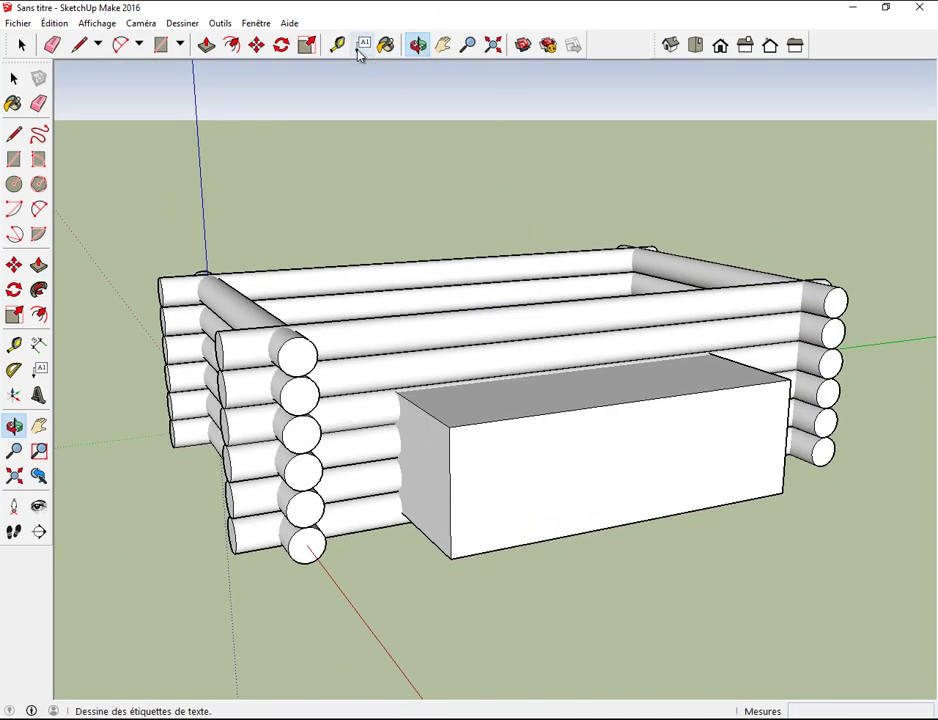
Raise the box's top face 0.42 m above the logs.
left_click(206, 44)
left_click(603, 382)
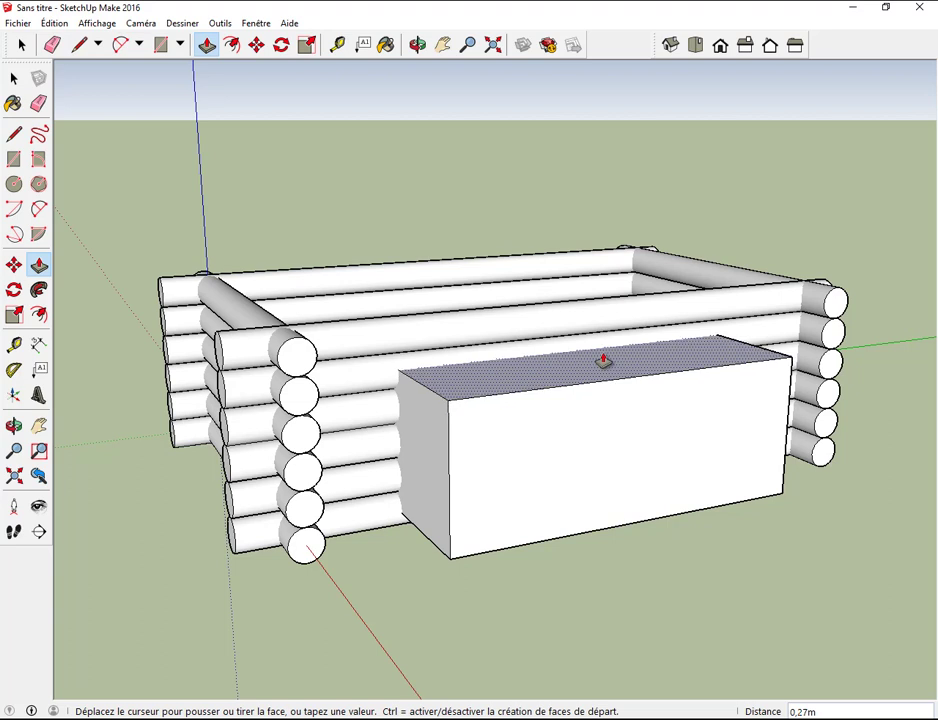
left_click(605, 349)
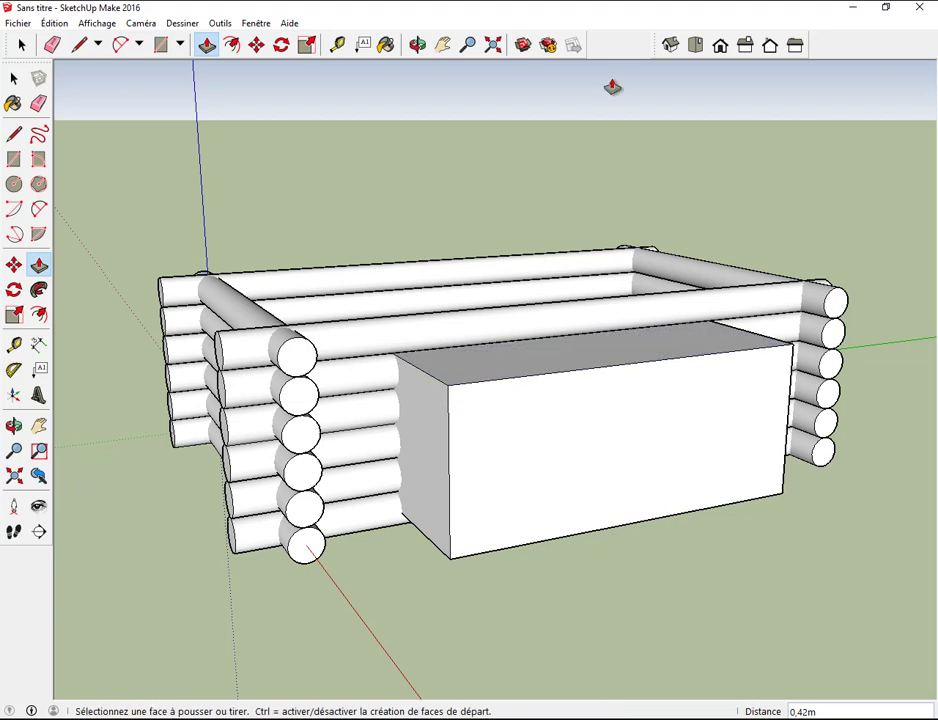
left_click(418, 44)
mouse_move(660, 400)
left_mouse_down()
mouse_move(647, 308)
mouse_move(582, 211)
left_mouse_up()
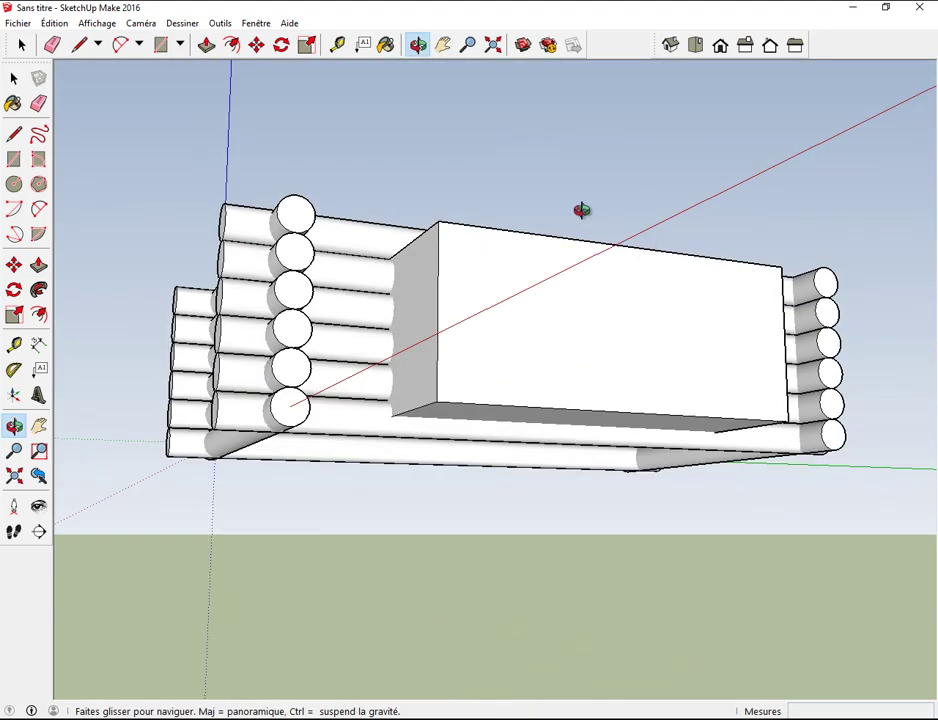
Lower the box's bottom face 0.22 m below the logs.
left_click(206, 44)
left_click(526, 416)
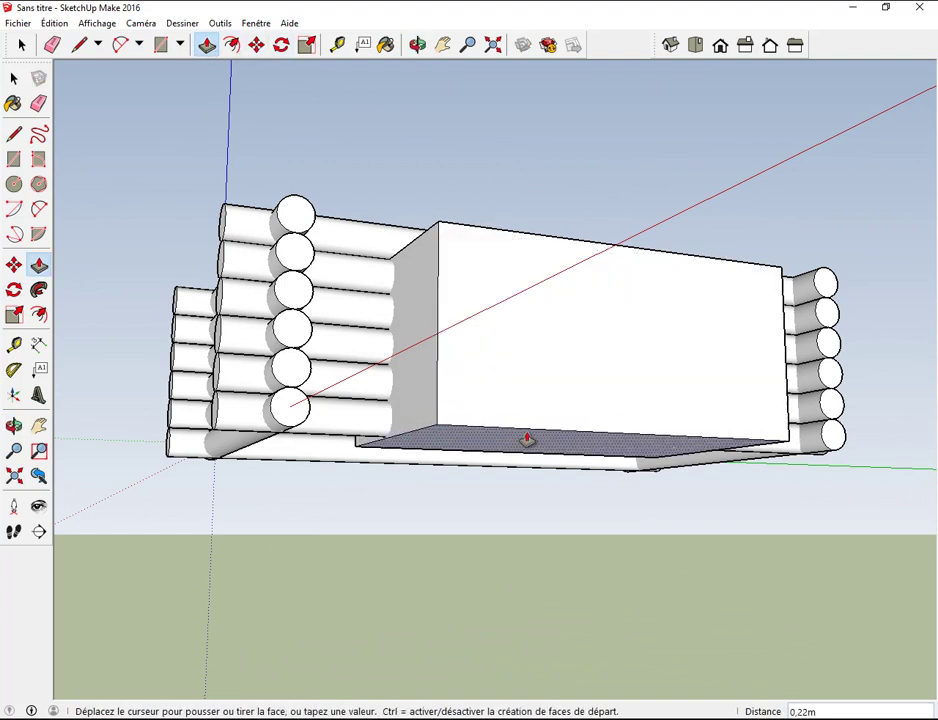
left_click(526, 440)
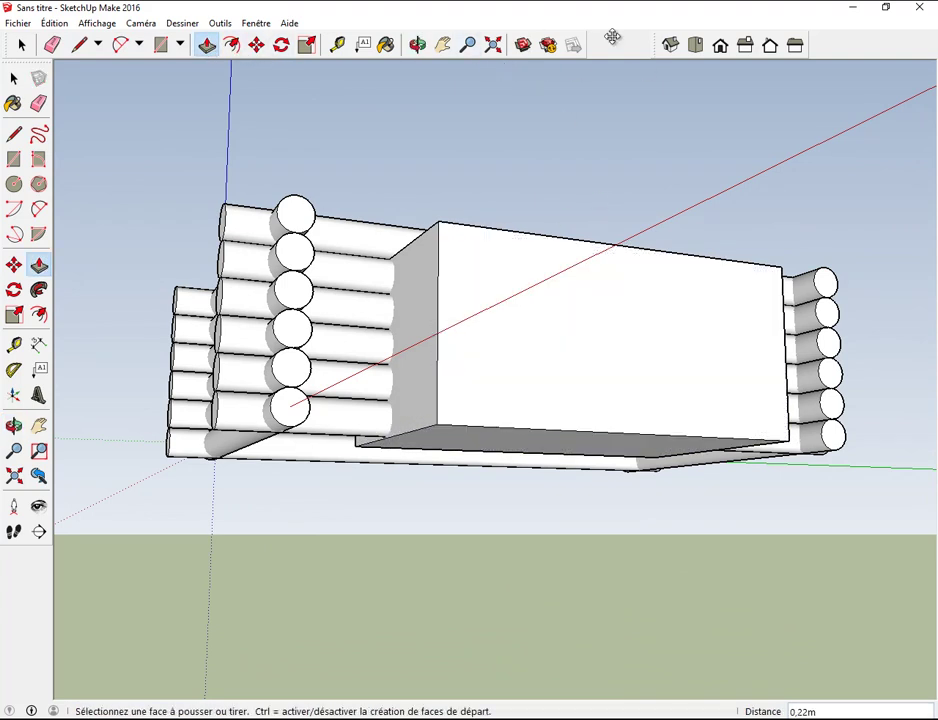
left_click(418, 44)
mouse_move(454, 98)
left_mouse_down()
mouse_move(505, 251)
mouse_move(549, 329)
mouse_move(584, 288)
left_mouse_up()
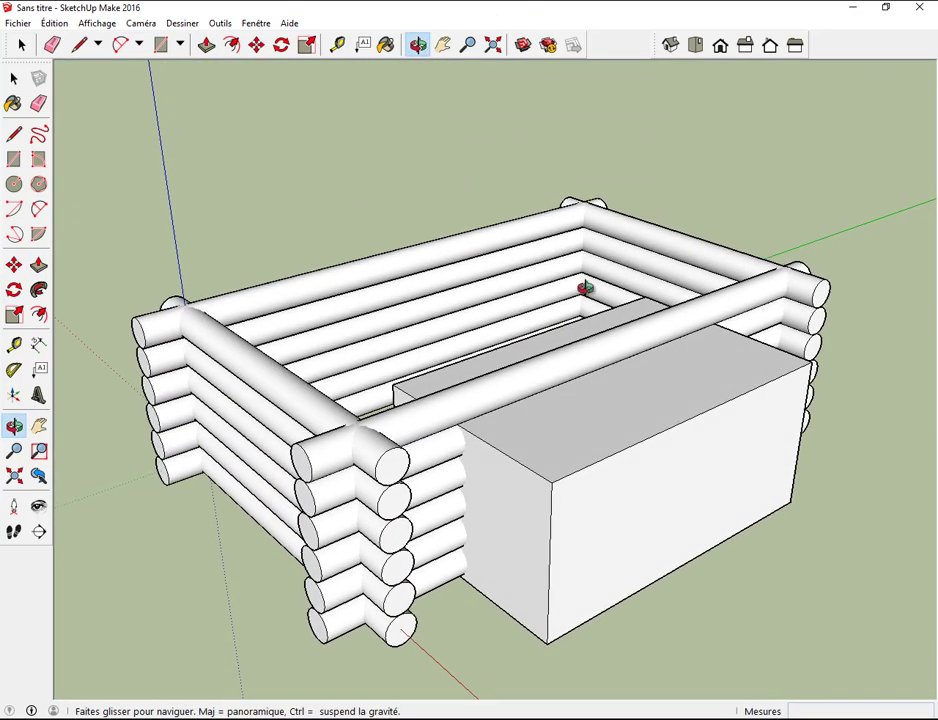
Select the whole box and intersect it with the model.
left_click(14, 78)
triple_click(641, 421)
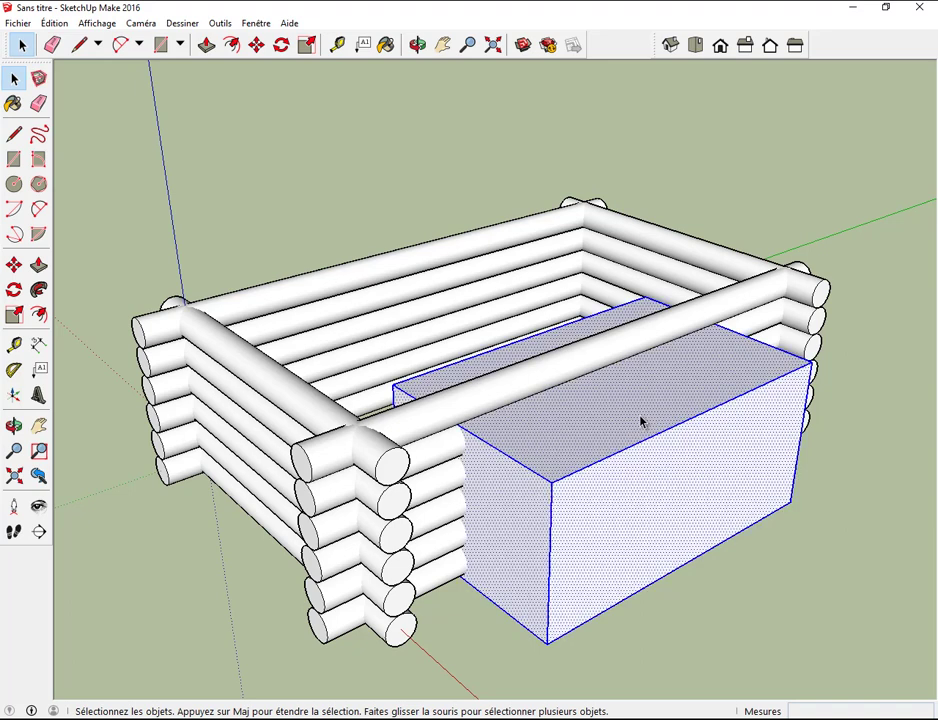
right_click(641, 421)
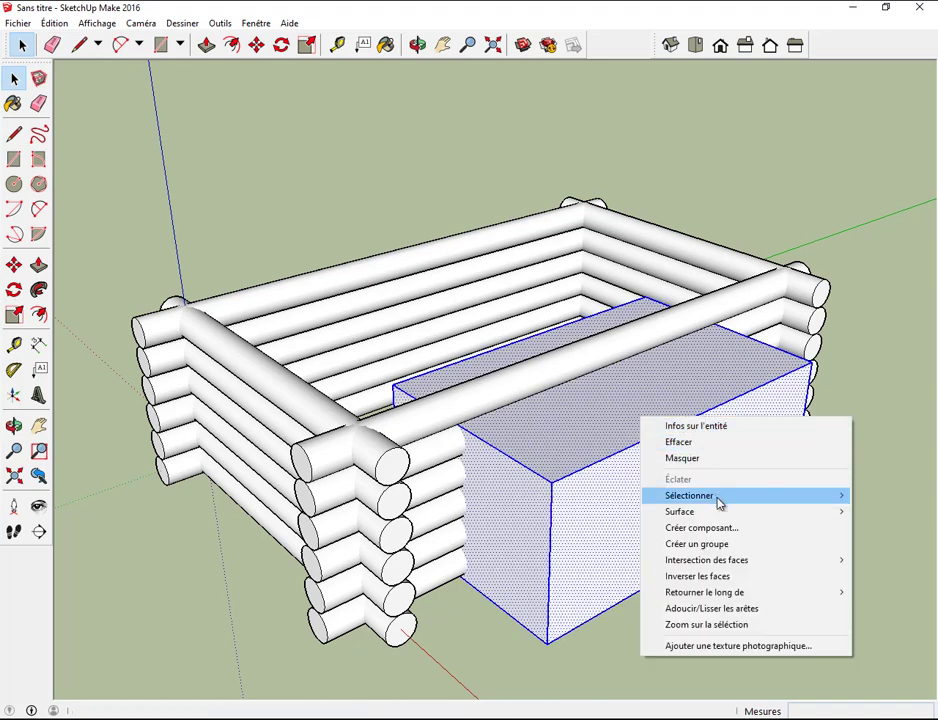
mouse_move(706, 560)
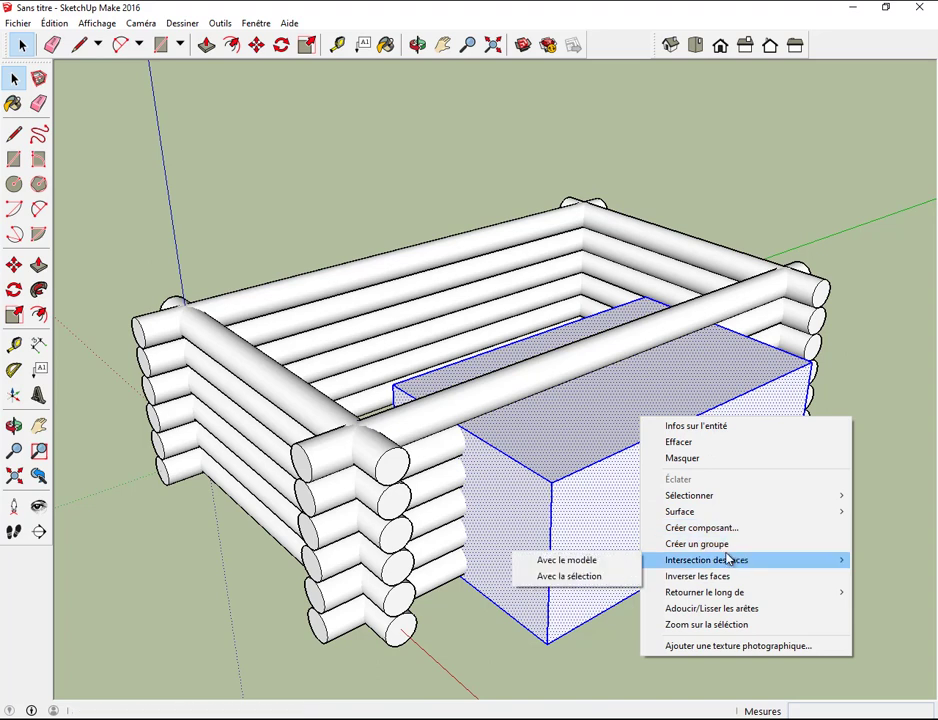
left_click(609, 563)
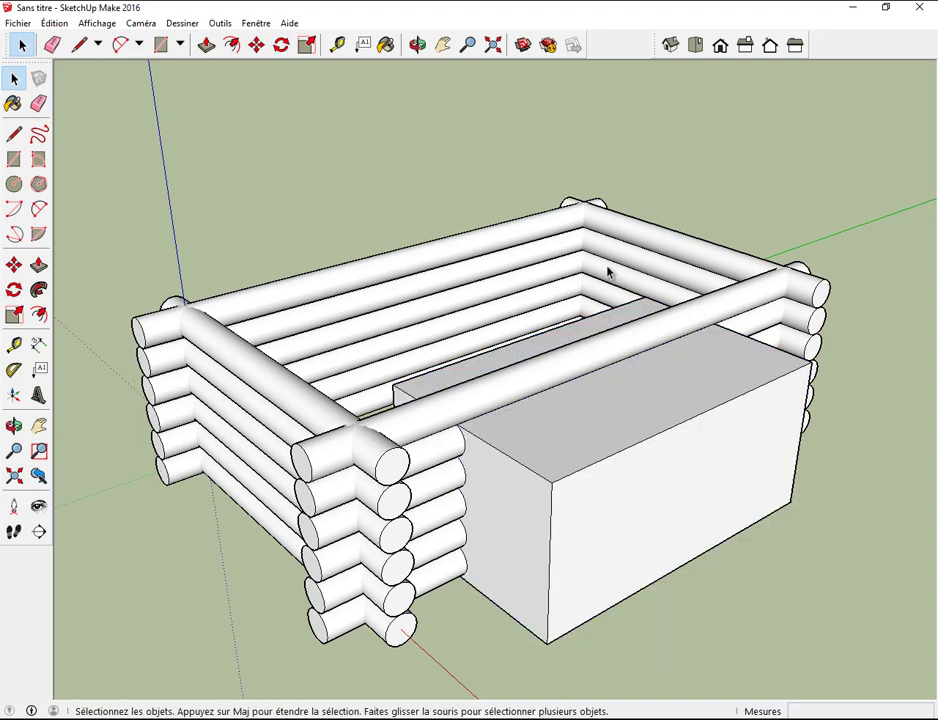
Delete the box's top front edge, front face, bottom face and a vertical edge.
left_click(652, 440)
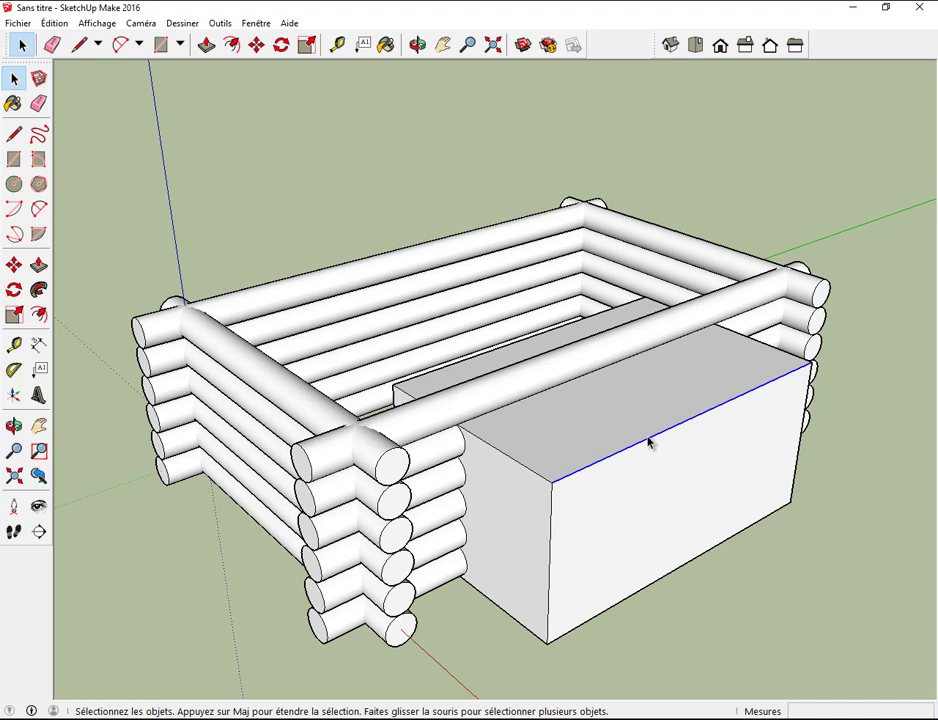
key("Delete")
left_click(538, 517)
key("Delete")
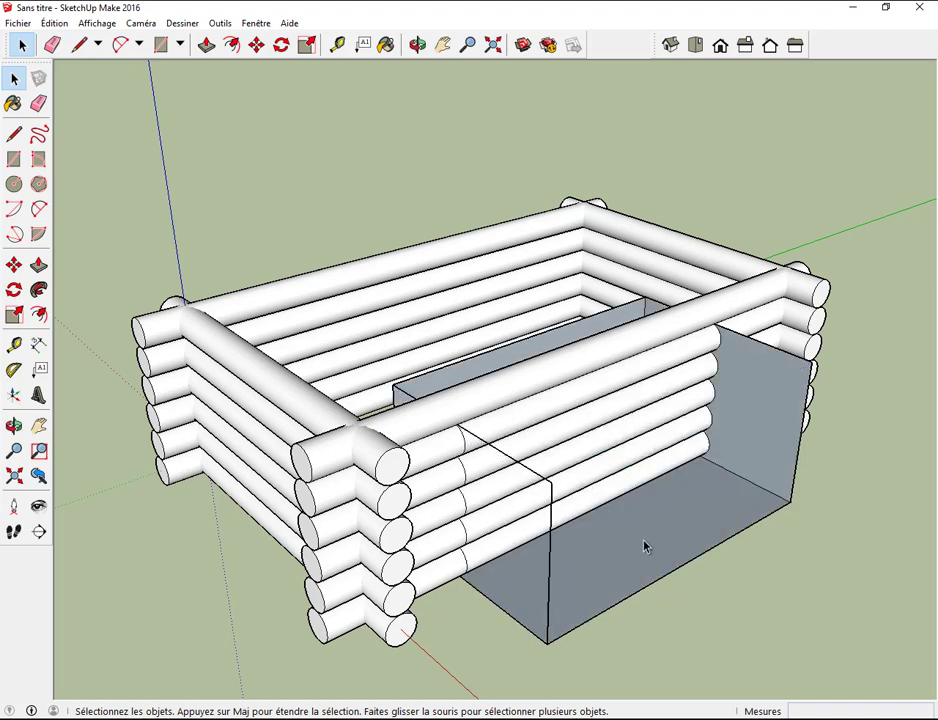
left_click(643, 557)
key("Delete")
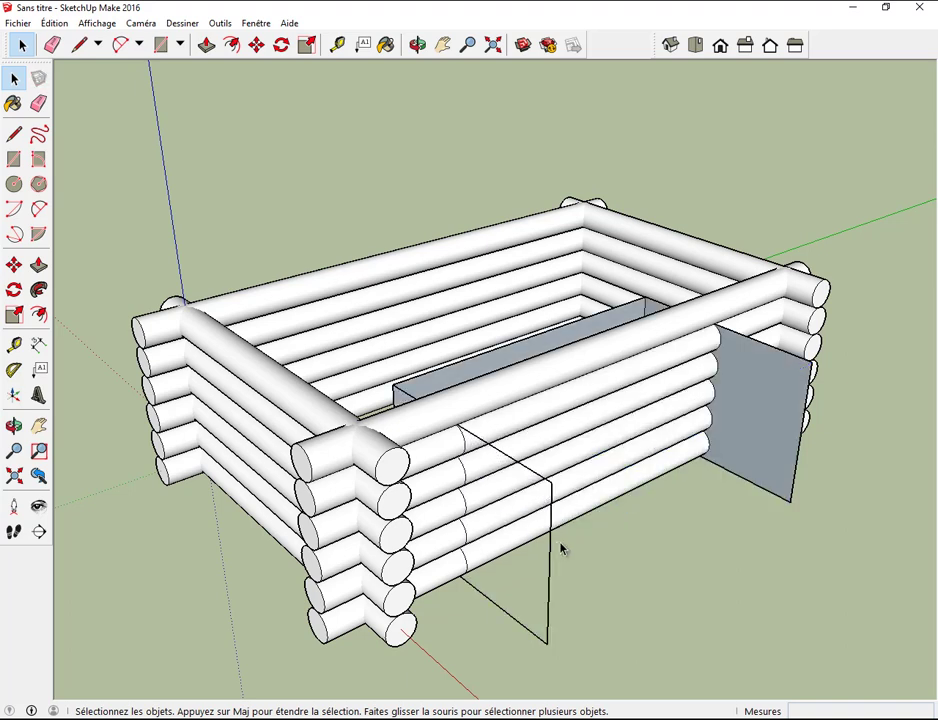
left_click(551, 548)
key("Delete")
Delete the four cut log pieces in the front wall opening.
left_click(548, 527)
key("Delete")
left_click(576, 488)
key("Delete")
left_click(593, 425)
key("Delete")
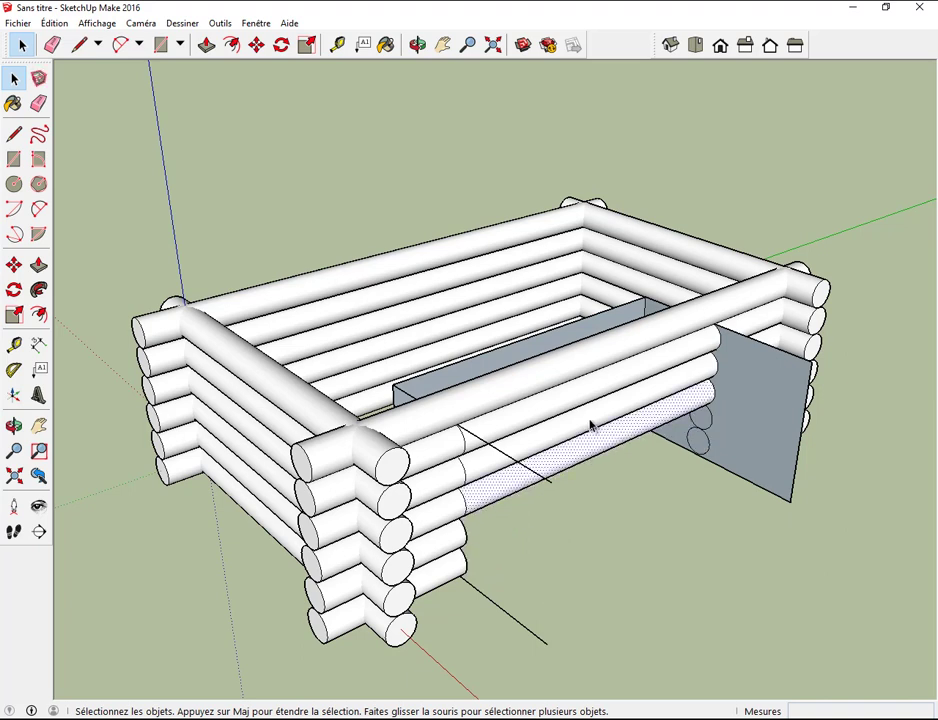
left_click(600, 403)
key("Delete")
Delete the box's right side face, grey inner face, lower front log and a ground edge.
left_click(775, 429)
key("Delete")
left_click(503, 362)
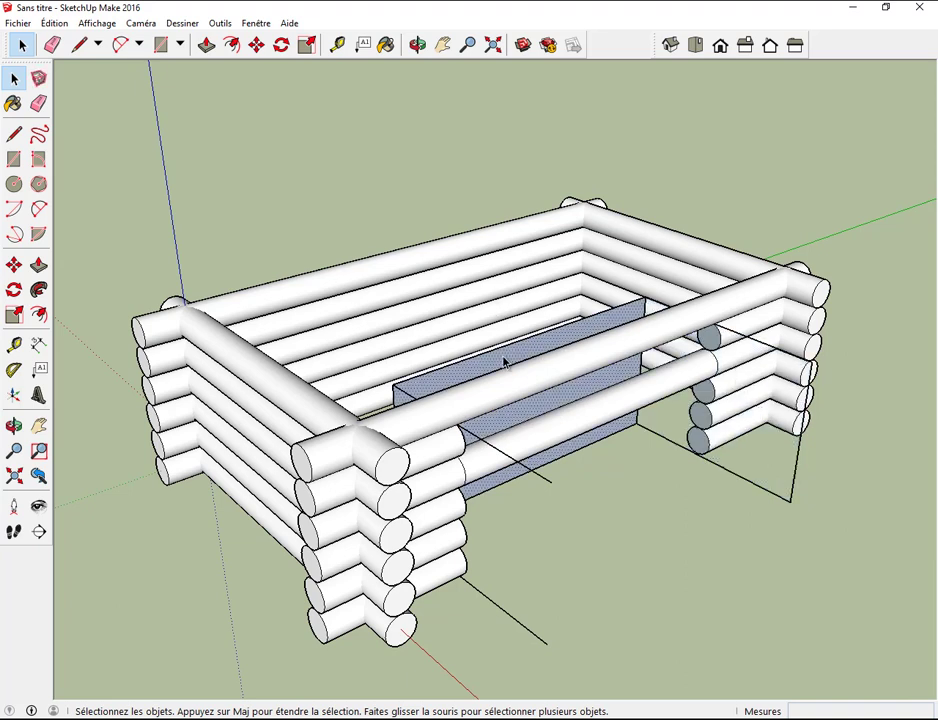
key("Delete")
left_click(540, 435)
key("Delete")
left_click(549, 466)
key("Delete")
Delete the remaining wire-rectangle edges and the long stray edge inside the cabin.
key("Delete")
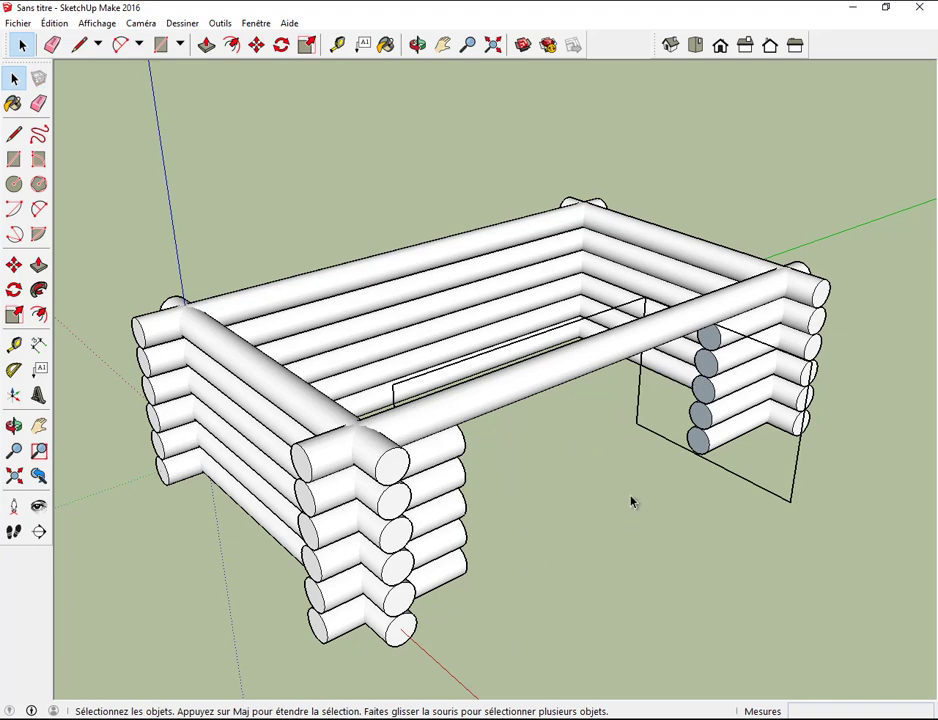
left_click(648, 431)
key("Delete")
left_click(640, 421)
key("Delete")
left_click(794, 490)
key("Delete")
scroll(460, 366, "up", 2)
scroll(463, 369, "up", 2)
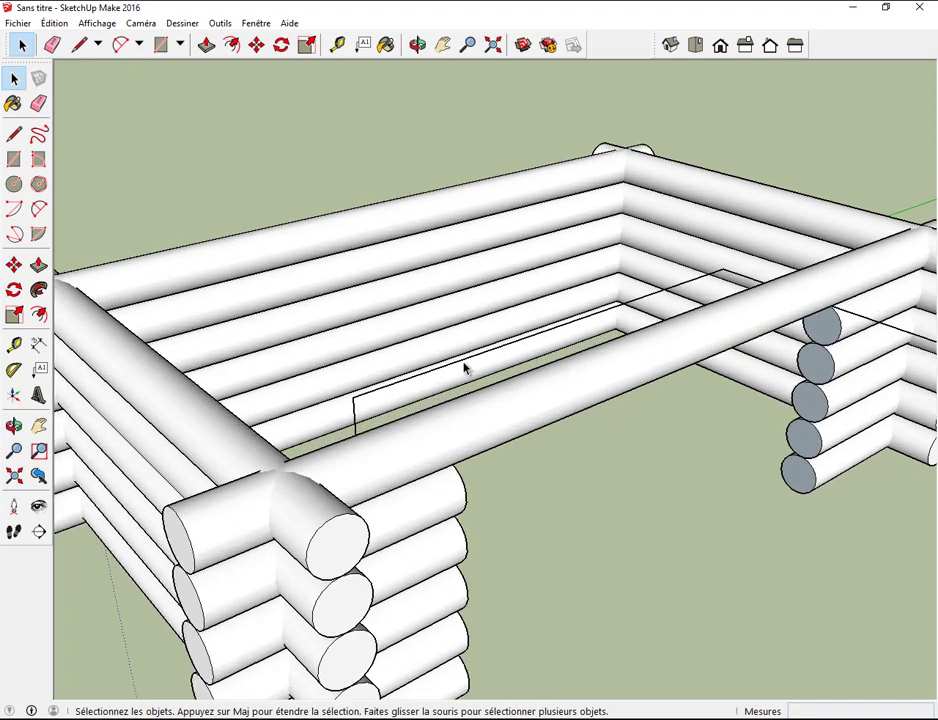
left_click(466, 366)
key("Delete")
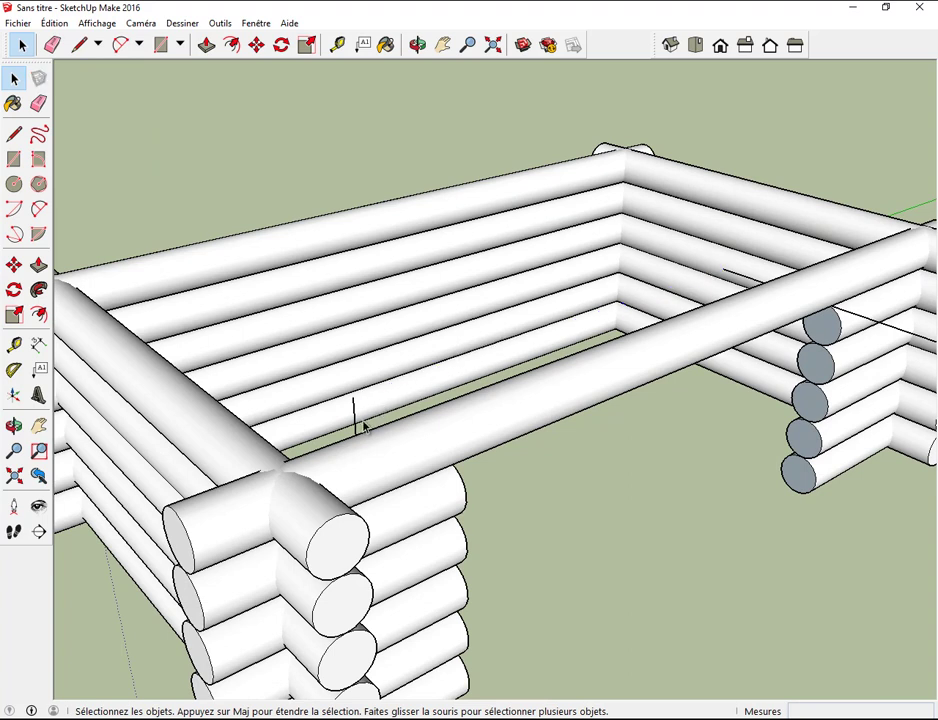
key("Delete")
Select a right-wall log and orbit around to inspect the cleared passage.
left_click(887, 327)
scroll(888, 330, "down", 3)
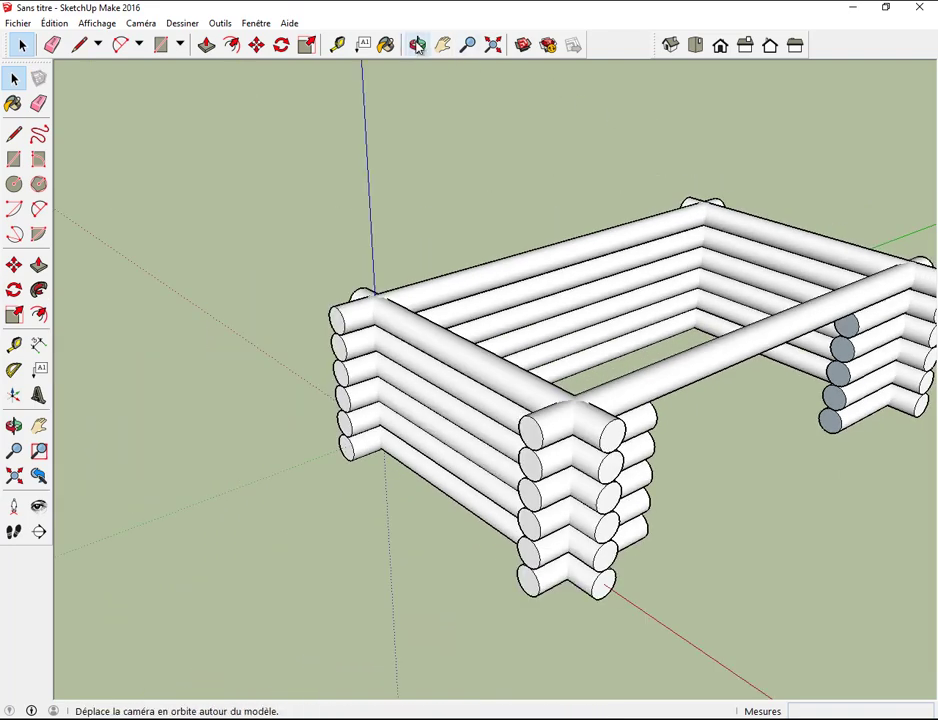
left_click(417, 44)
mouse_move(758, 392)
left_mouse_down()
mouse_move(628, 299)
mouse_move(543, 261)
mouse_move(427, 318)
mouse_move(287, 327)
left_mouse_up()
mouse_move(632, 392)
left_mouse_down()
mouse_move(571, 394)
mouse_move(622, 444)
mouse_move(622, 425)
mouse_move(850, 400)
left_mouse_up()
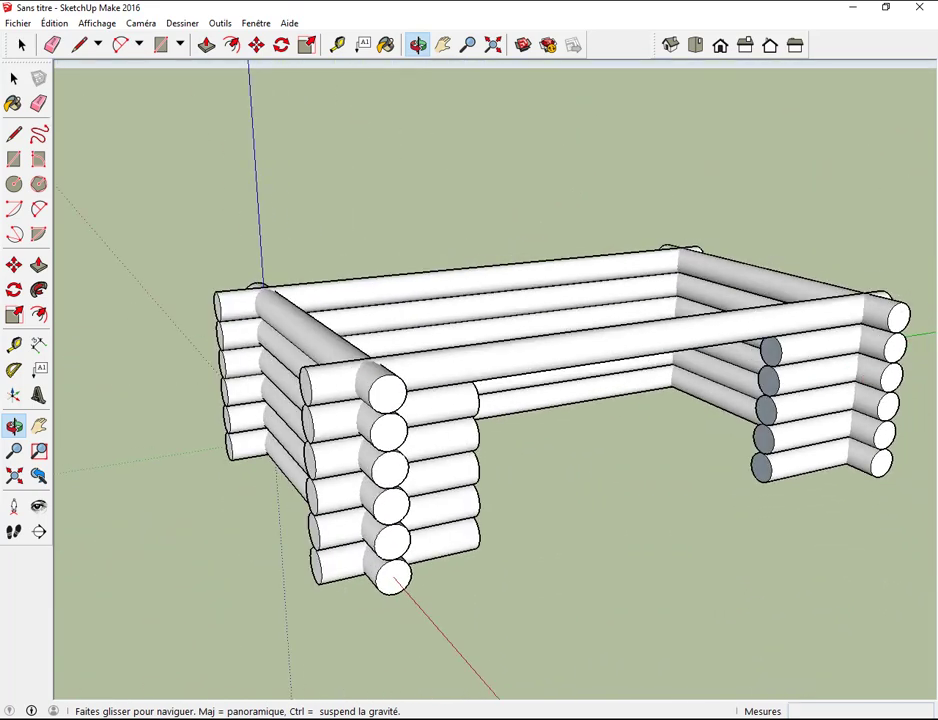
Scroll the tutorial PDF to steps 8 and 9 on the roof and textures, then return to SketchUp.
key("alt+Tab")
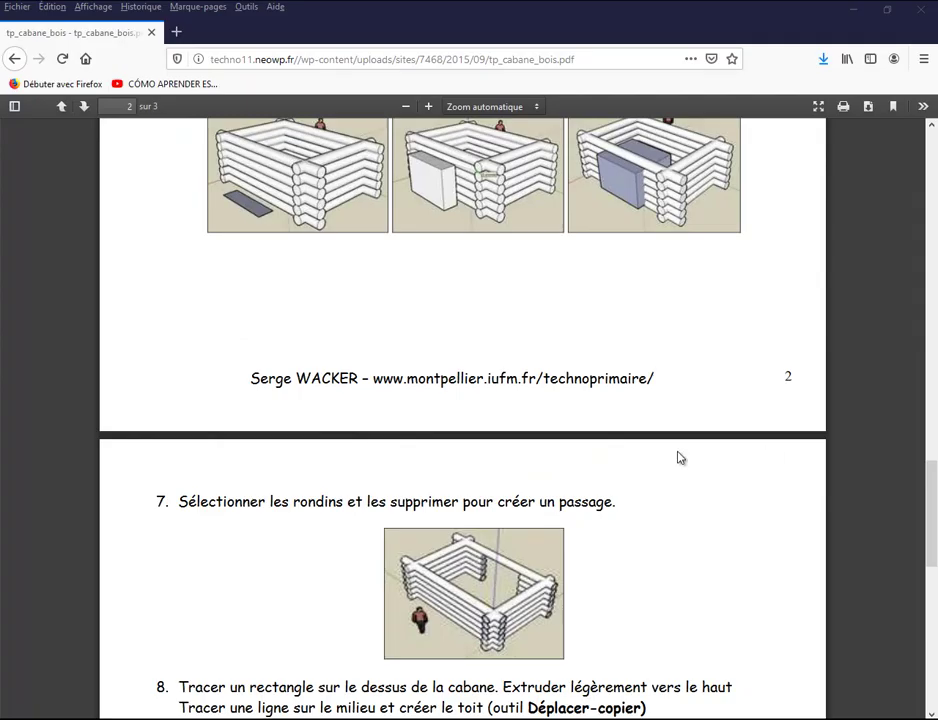
scroll(679, 457, "down", 3)
scroll(679, 457, "down", 2)
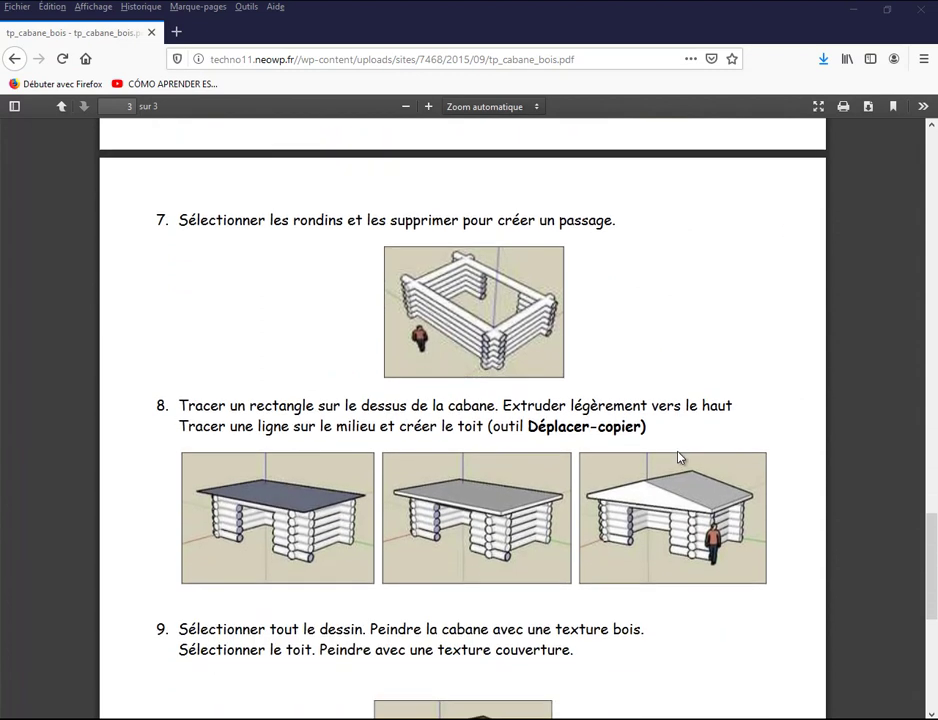
scroll(679, 457, "down", 1)
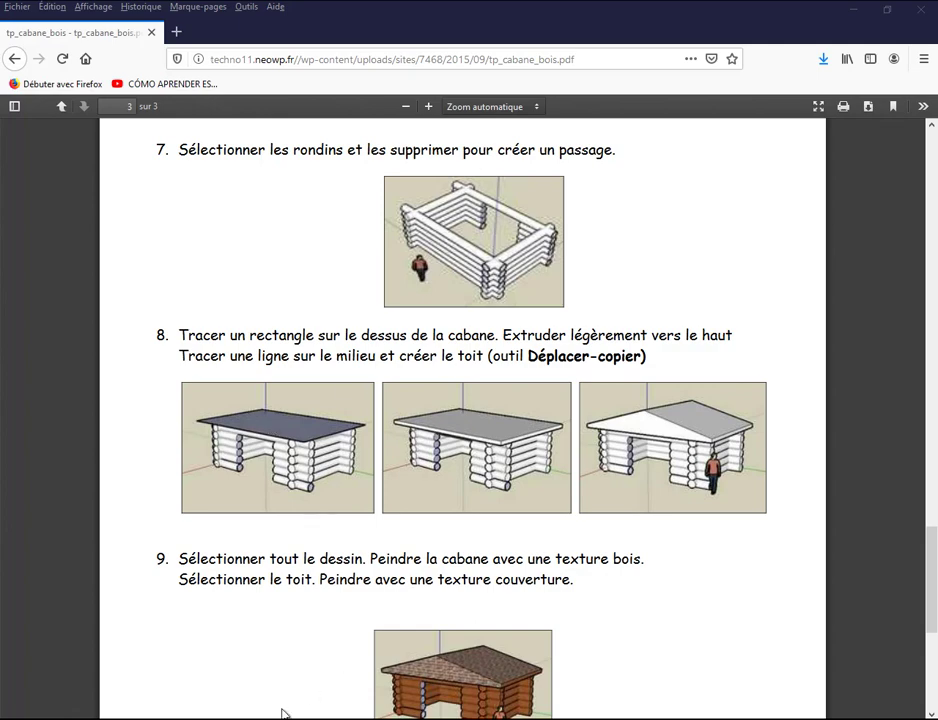
key("alt+Tab")
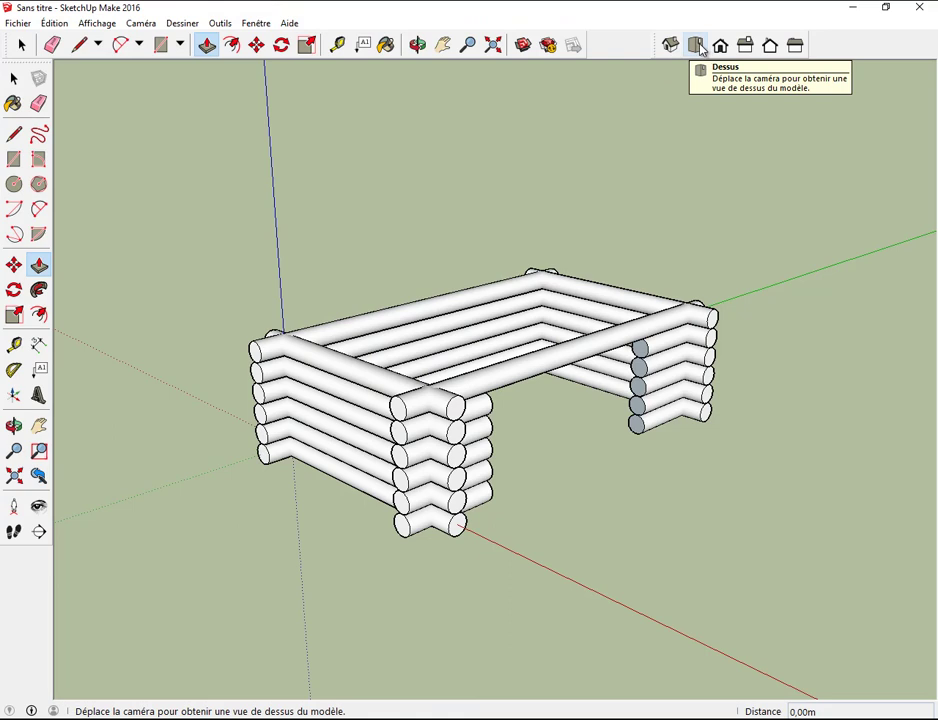
Draw a 6.01 m × 9.12 m rectangle in top view enclosing the whole cabin footprint.
left_click(696, 45)
left_click(161, 44)
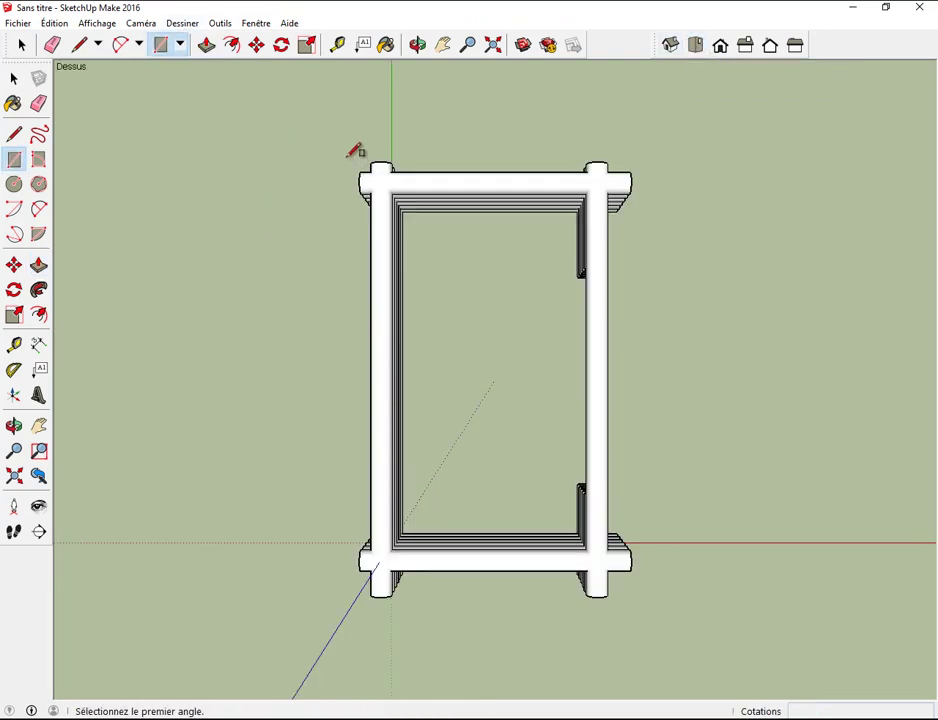
left_click(347, 158)
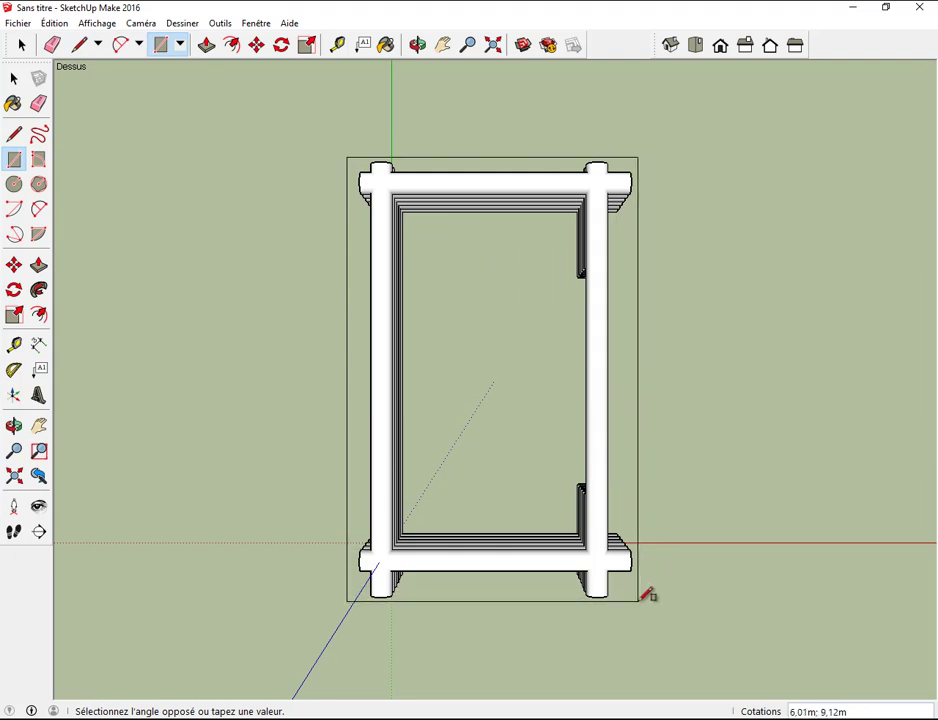
left_click(639, 600)
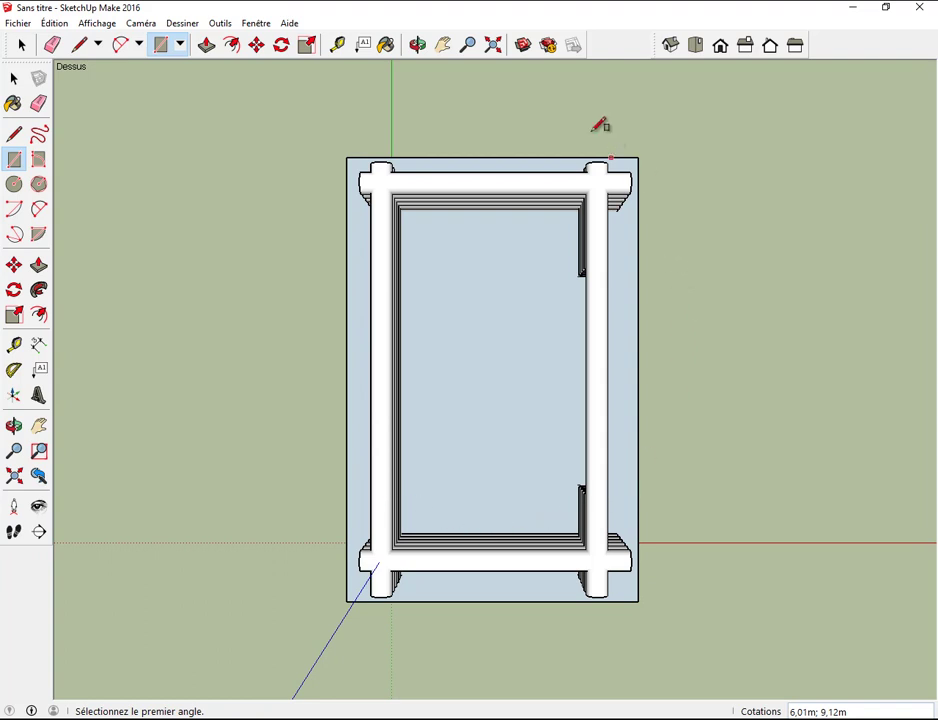
left_click(419, 45)
mouse_move(688, 263)
left_mouse_down()
mouse_move(607, 260)
mouse_move(833, 408)
mouse_move(421, 358)
mouse_move(600, 416)
mouse_move(444, 272)
mouse_move(574, 442)
mouse_move(521, 341)
mouse_move(515, 390)
left_mouse_up()
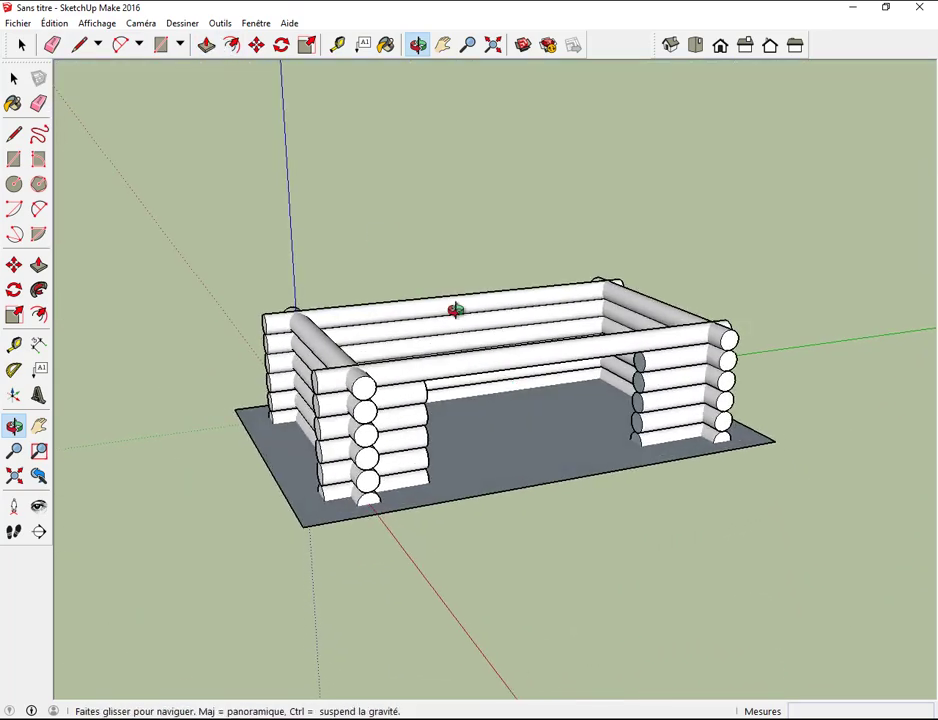
Push/Pull the ground rectangle up into a tall box.
left_click(206, 44)
left_click(530, 423)
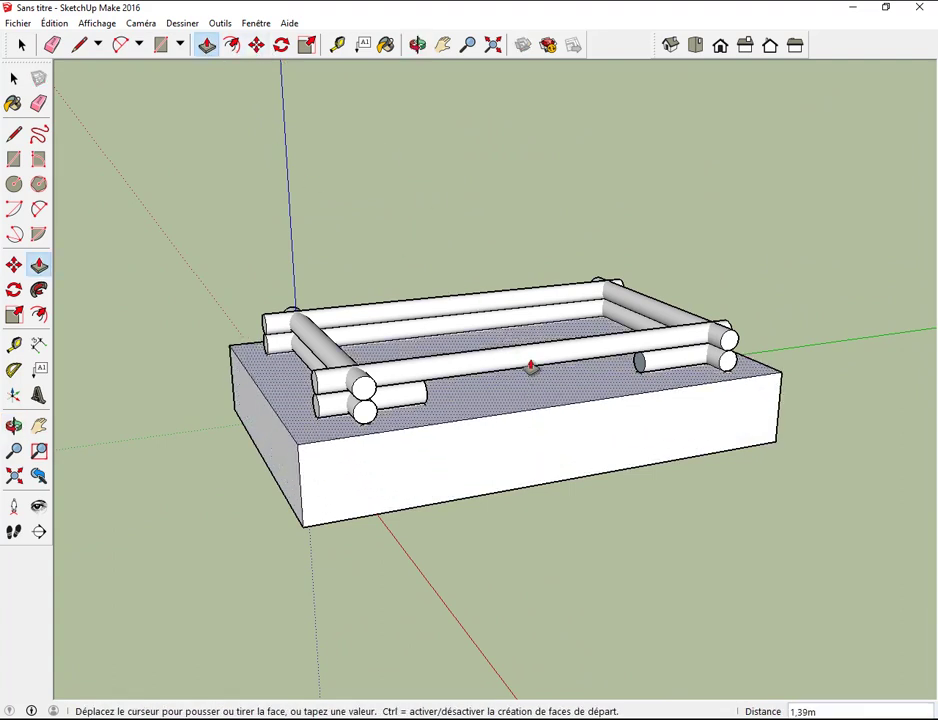
left_click(540, 318)
key("o")
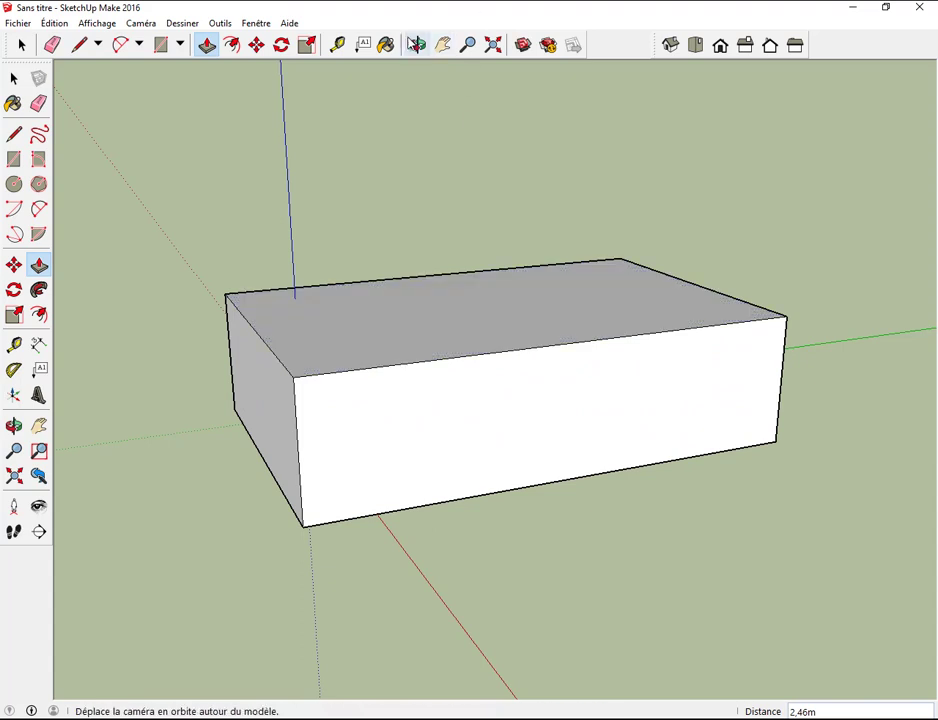
left_click_drag(564, 216, 561, 107)
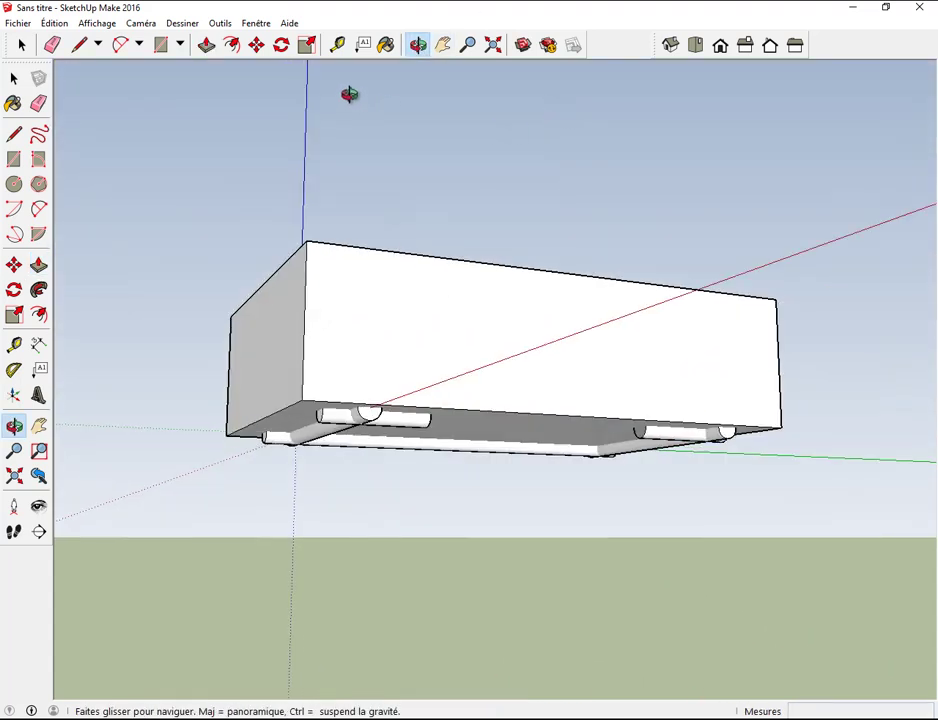
Push the box's underside up to the top of the log walls.
left_click(205, 45)
left_click(486, 430)
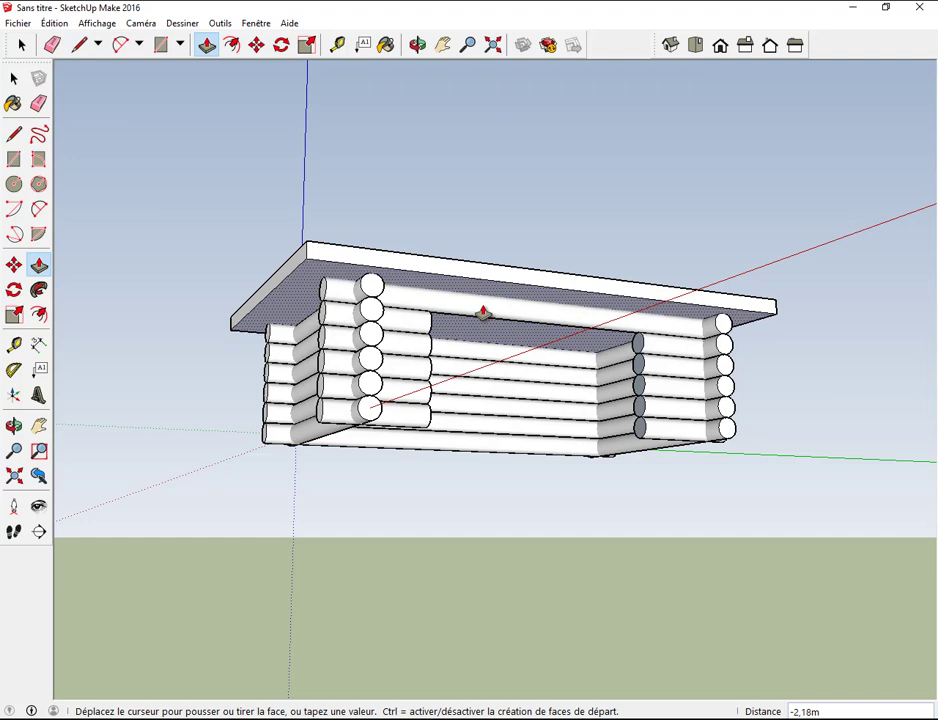
left_click(483, 313)
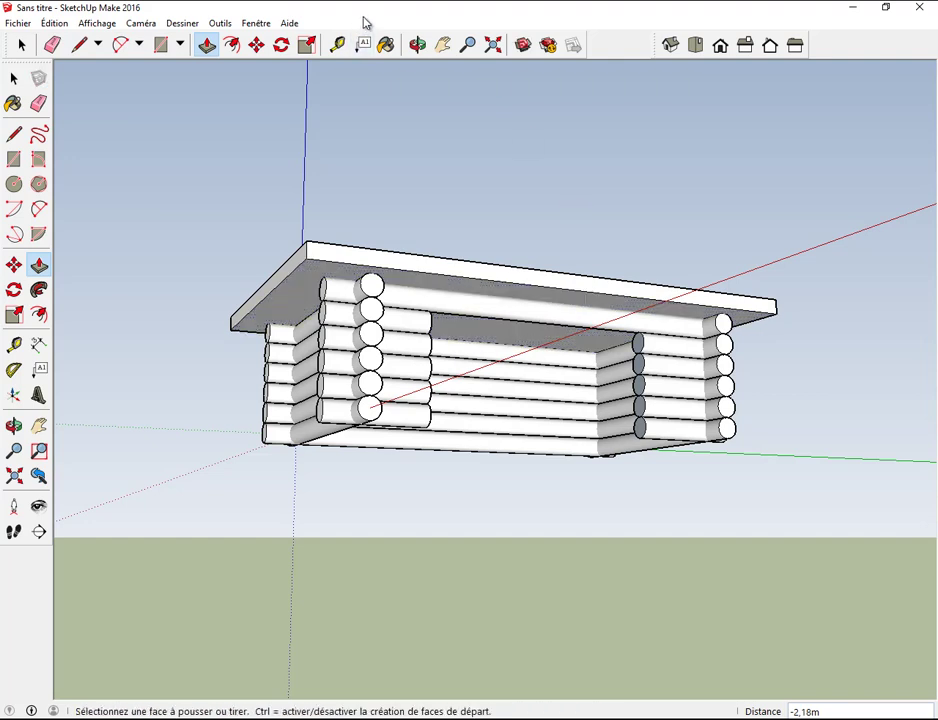
left_click(418, 44)
mouse_move(444, 63)
left_mouse_down()
mouse_move(488, 243)
mouse_move(347, 100)
left_mouse_up()
Lower the slab's top face so the slab is 0.17 m thick.
left_click(206, 44)
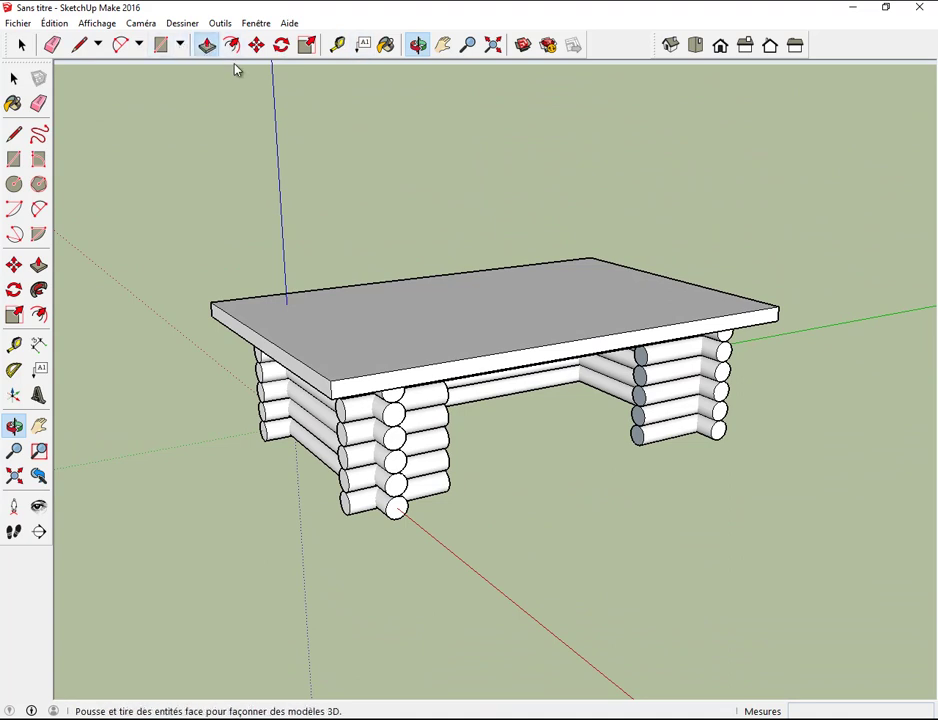
left_click(518, 293)
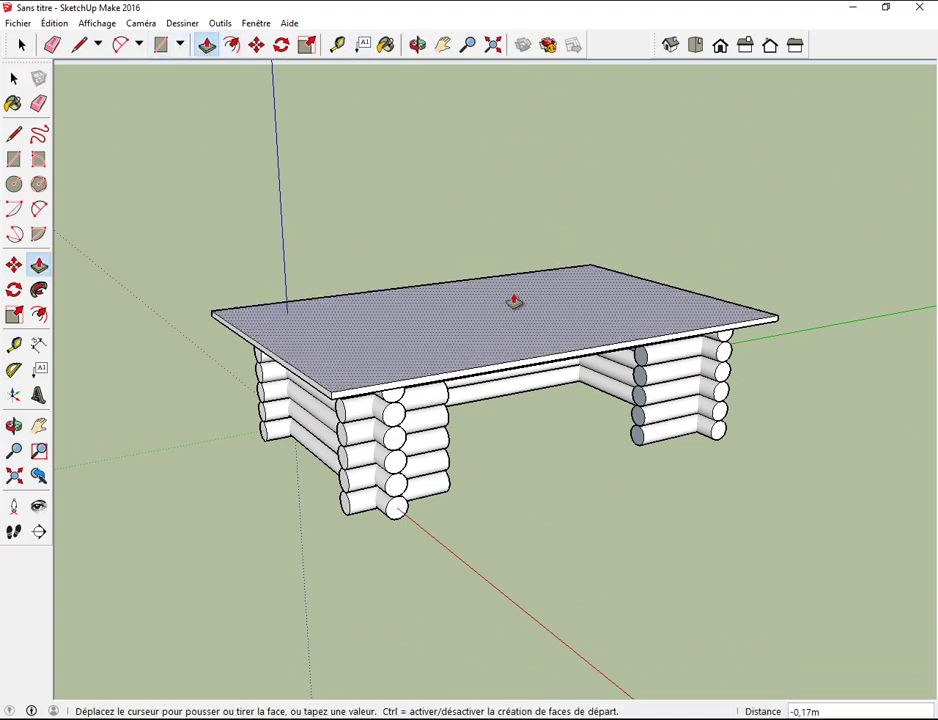
left_click(513, 301)
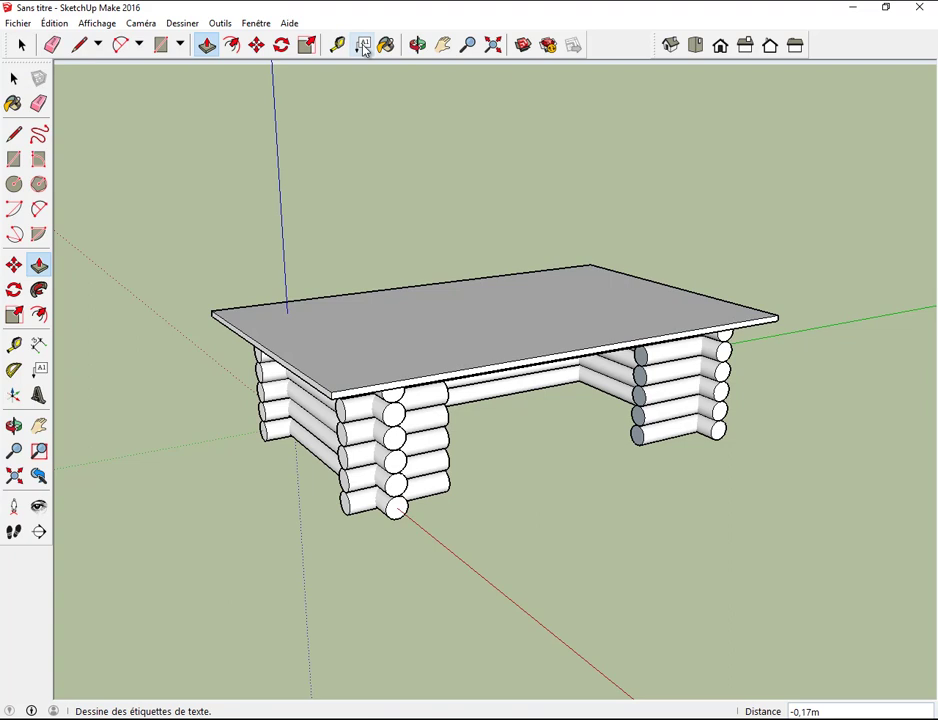
left_click(417, 44)
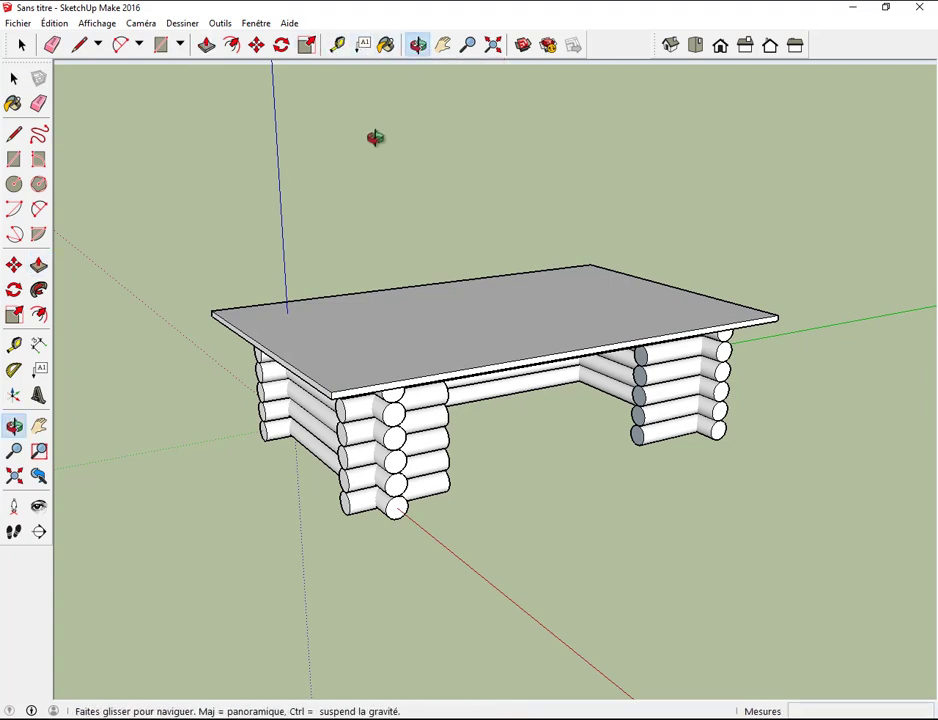
left_click_drag(375, 137, 496, 211)
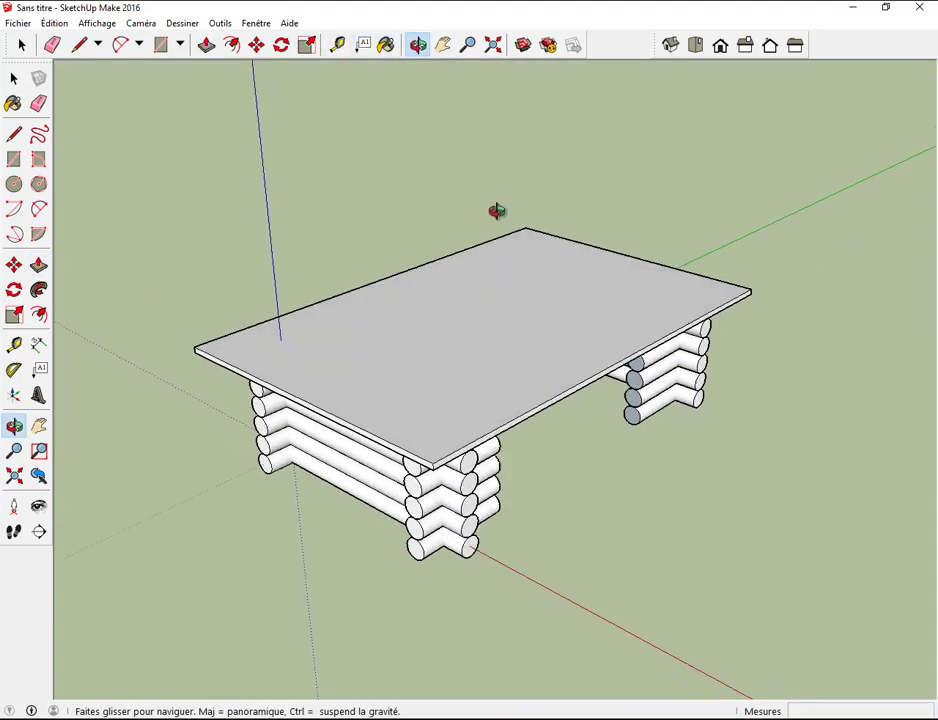
Draw a centre line across the slab's midpoints and move it up 0.63 m to form the ridge.
left_click(80, 45)
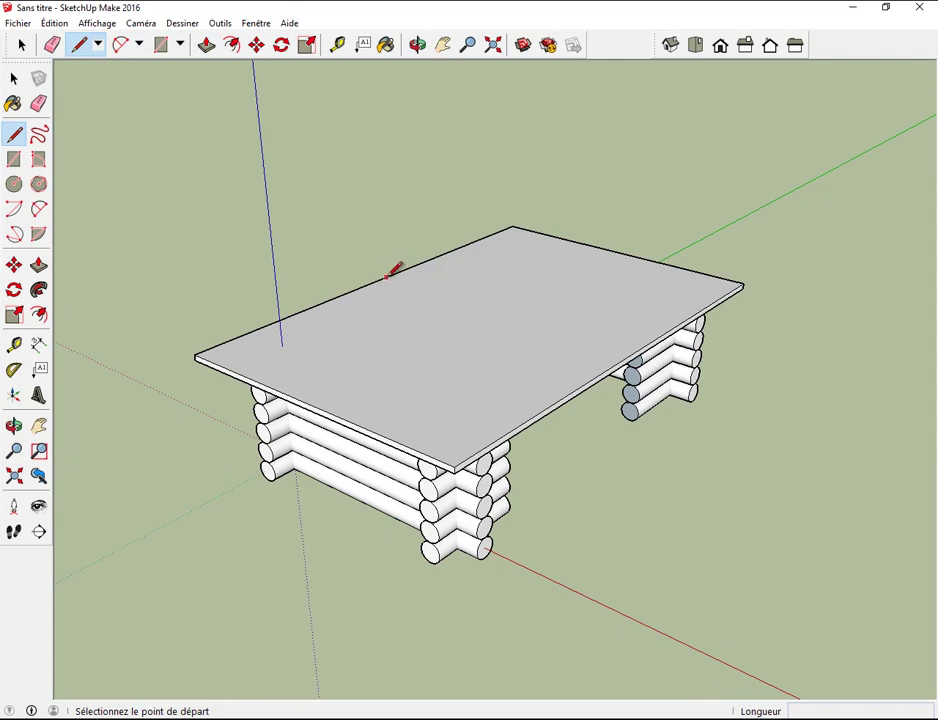
left_click(377, 281)
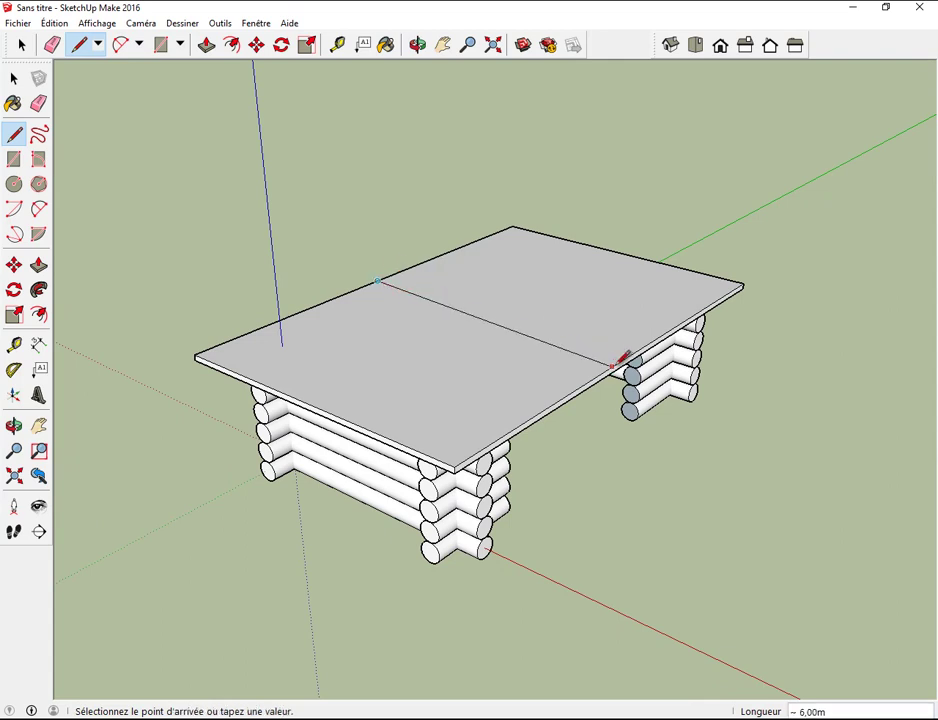
left_click(628, 354)
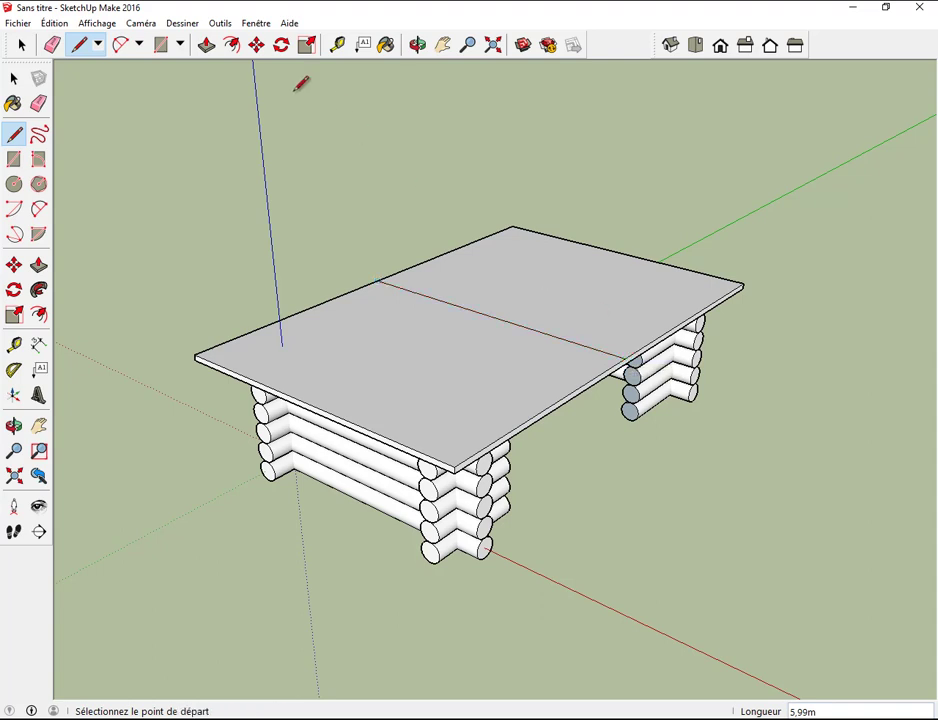
left_click(257, 45)
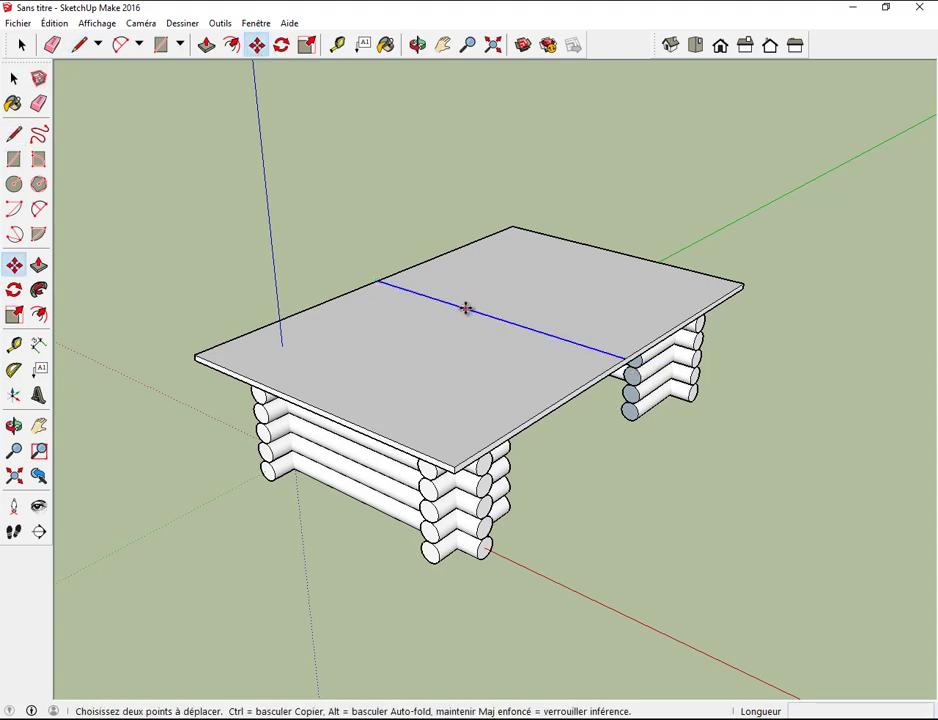
left_click(465, 306)
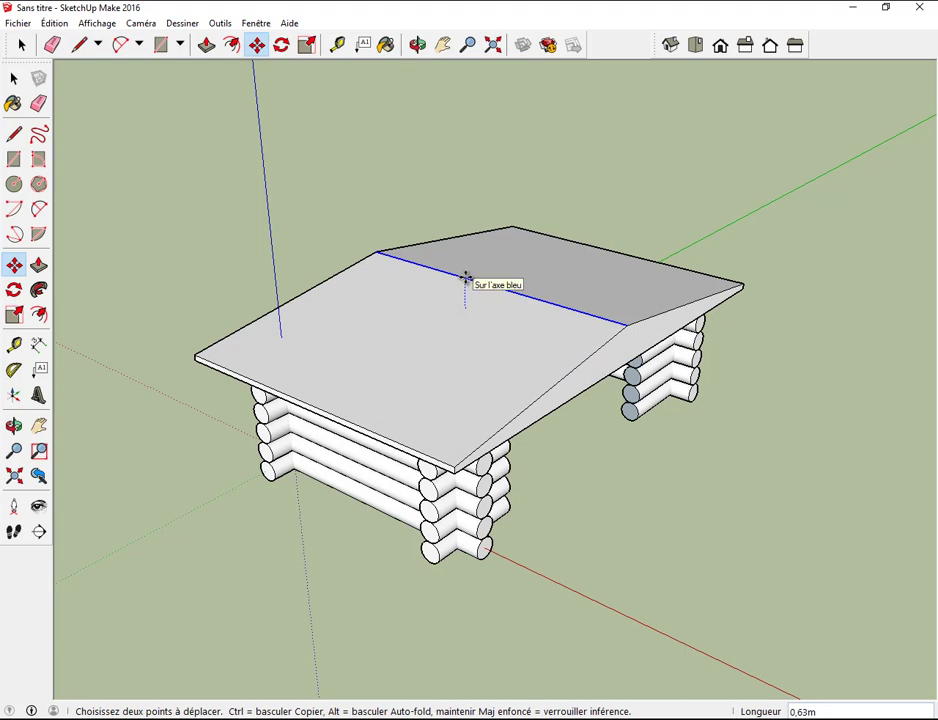
left_click(465, 278)
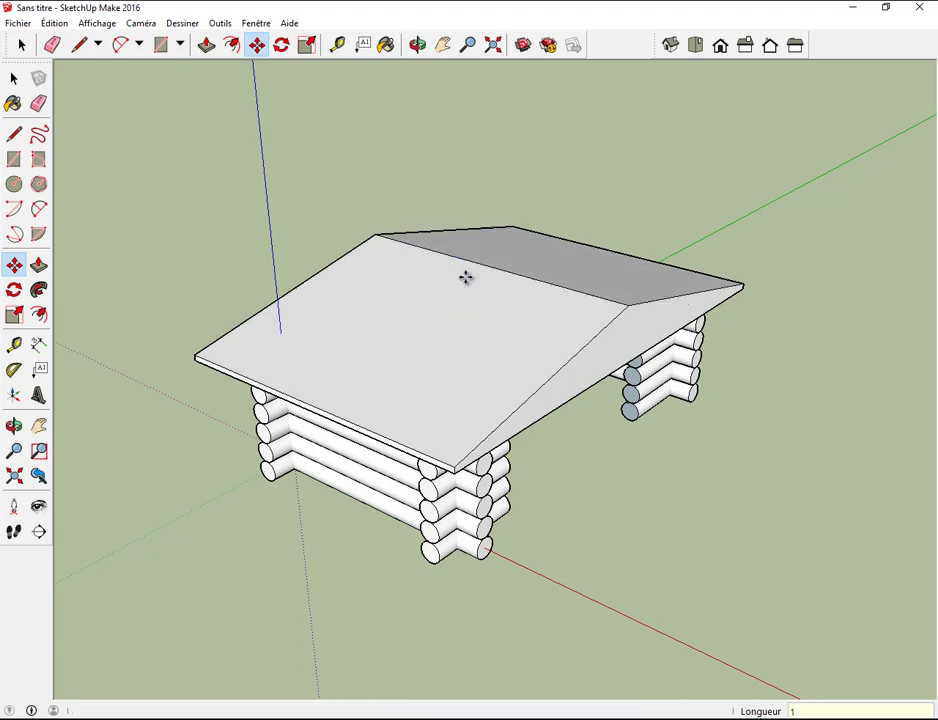
middle_click_drag(465, 276, 465, 330)
key("b")
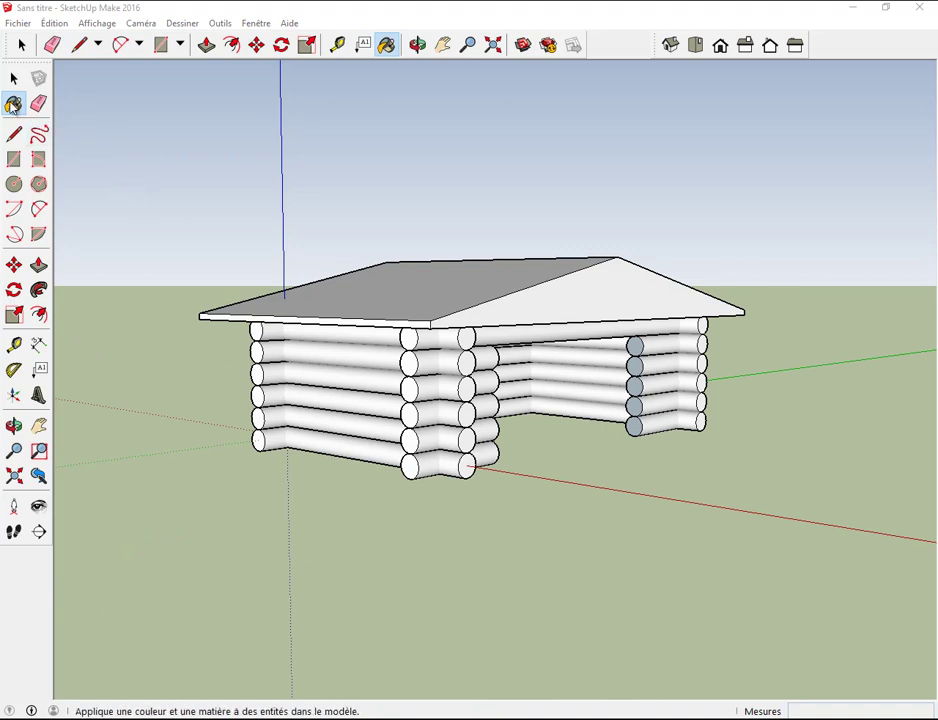
Open the Materials panel, collapse the Components browser, and open the collections list to pick Bois.
left_click(13, 104)
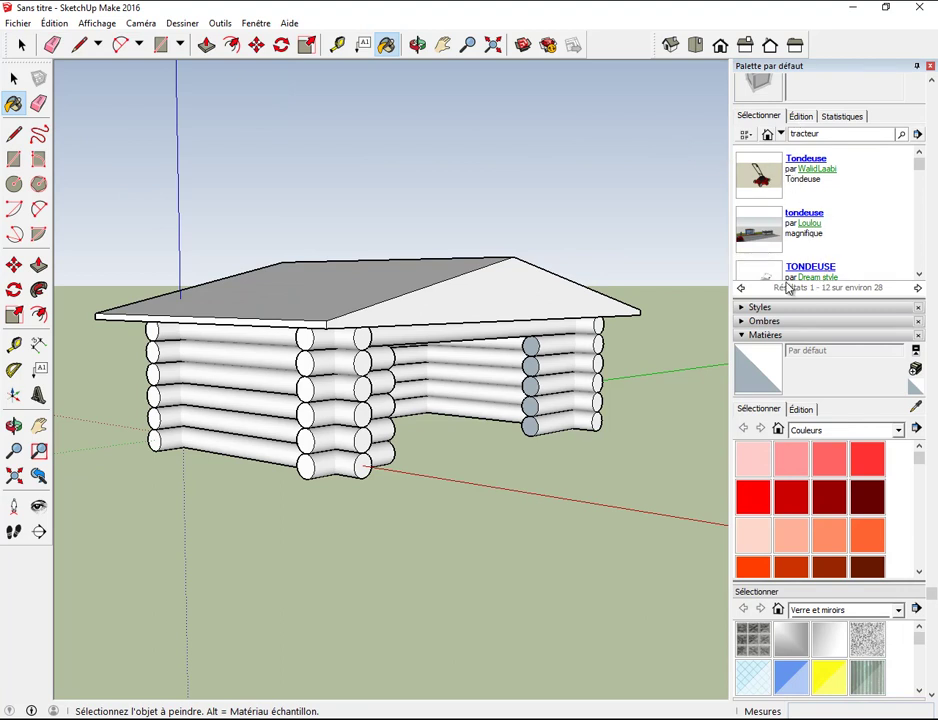
scroll(800, 160, "up", 1)
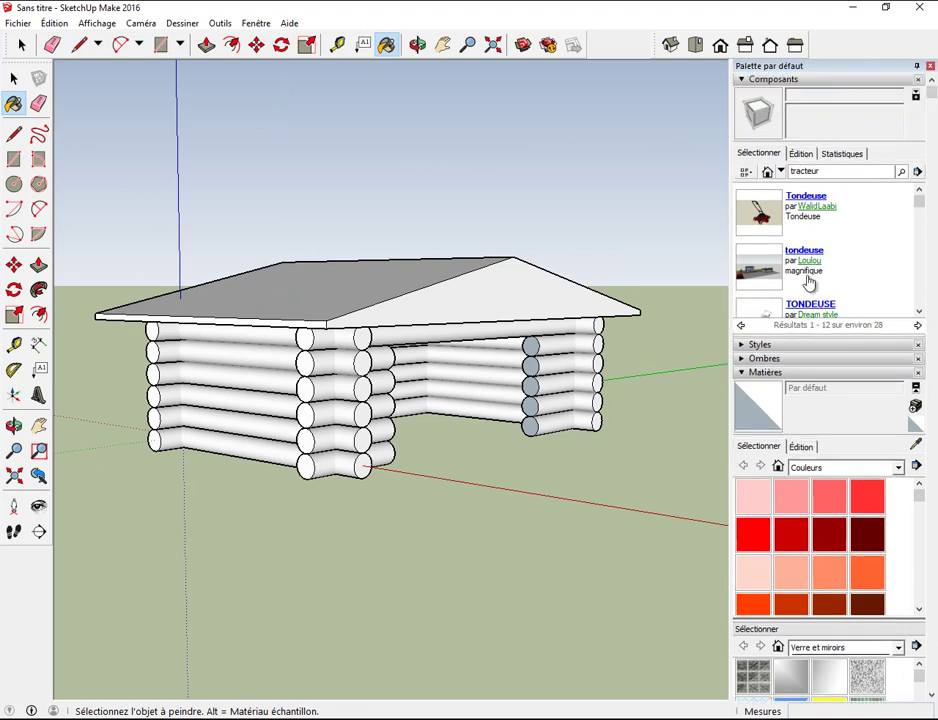
left_click(742, 79)
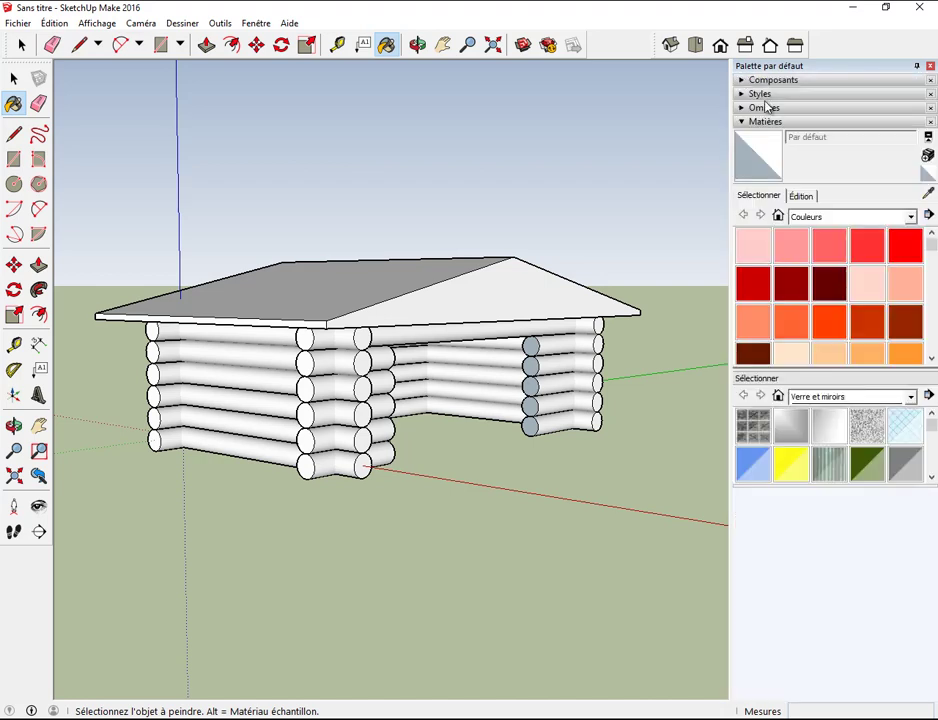
left_click(256, 23)
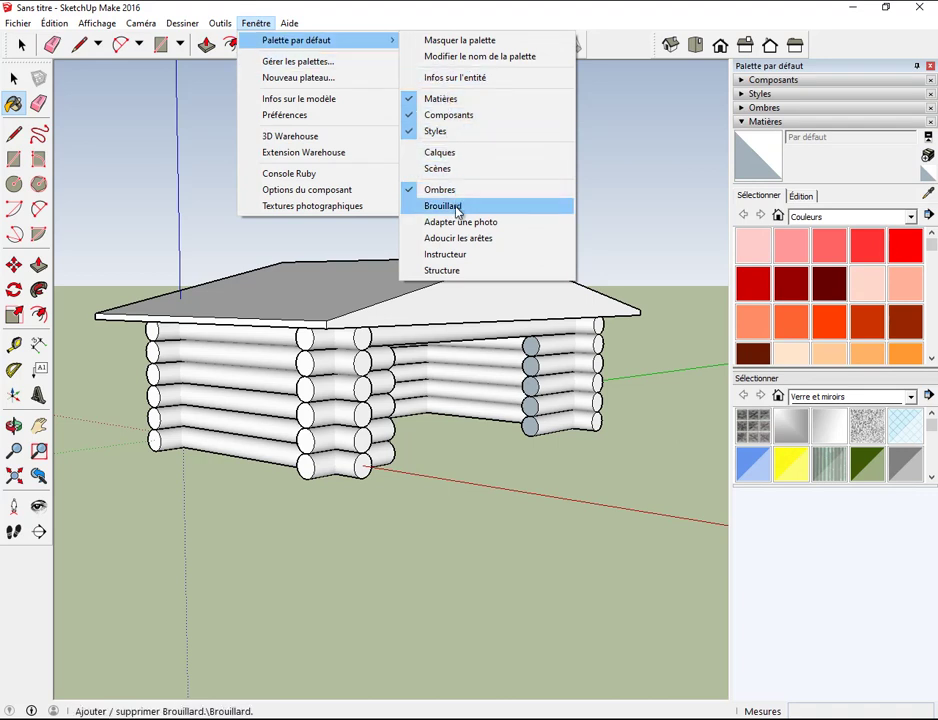
left_click(918, 215)
Try knotted plywood and cherry on the roof gable, settling on Bois de construction à joint vif.
left_click(866, 244)
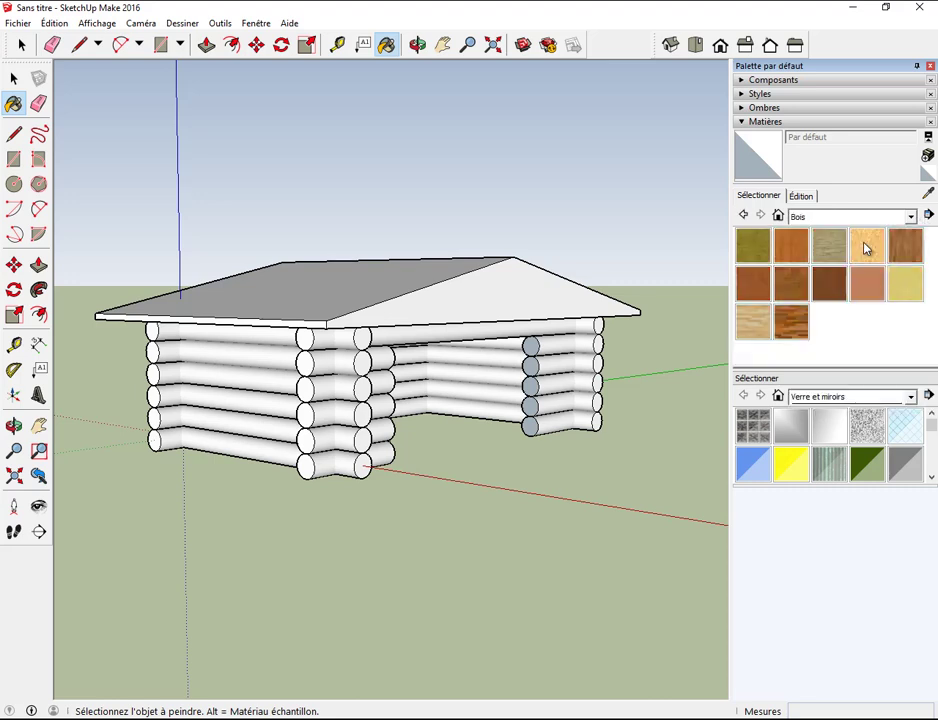
scroll(624, 305, "up", 2)
scroll(627, 306, "up", 2)
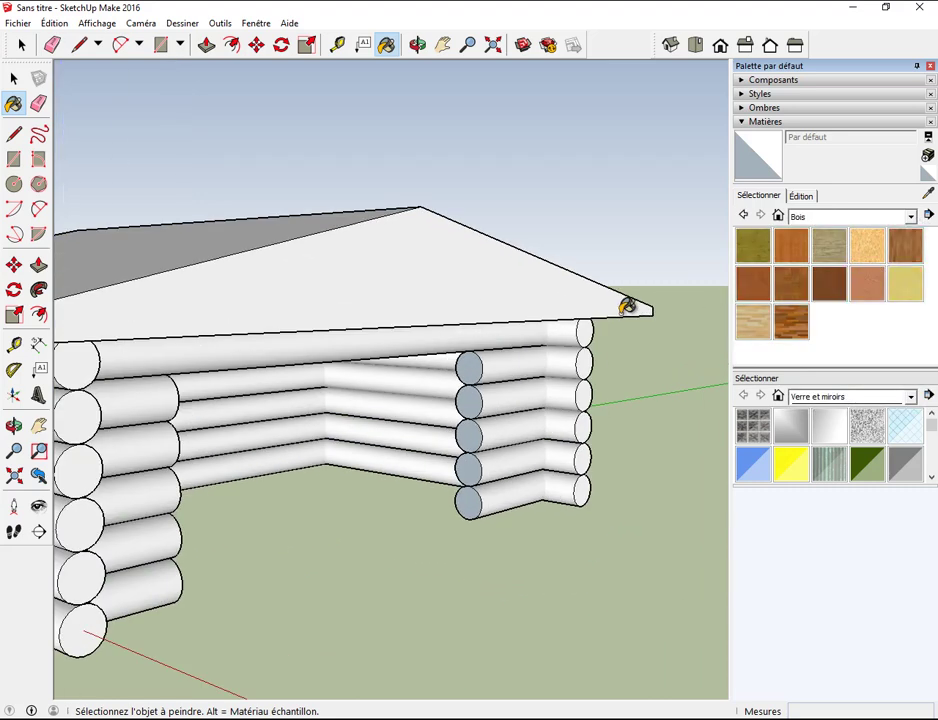
scroll(627, 306, "down", 2)
left_click(752, 244)
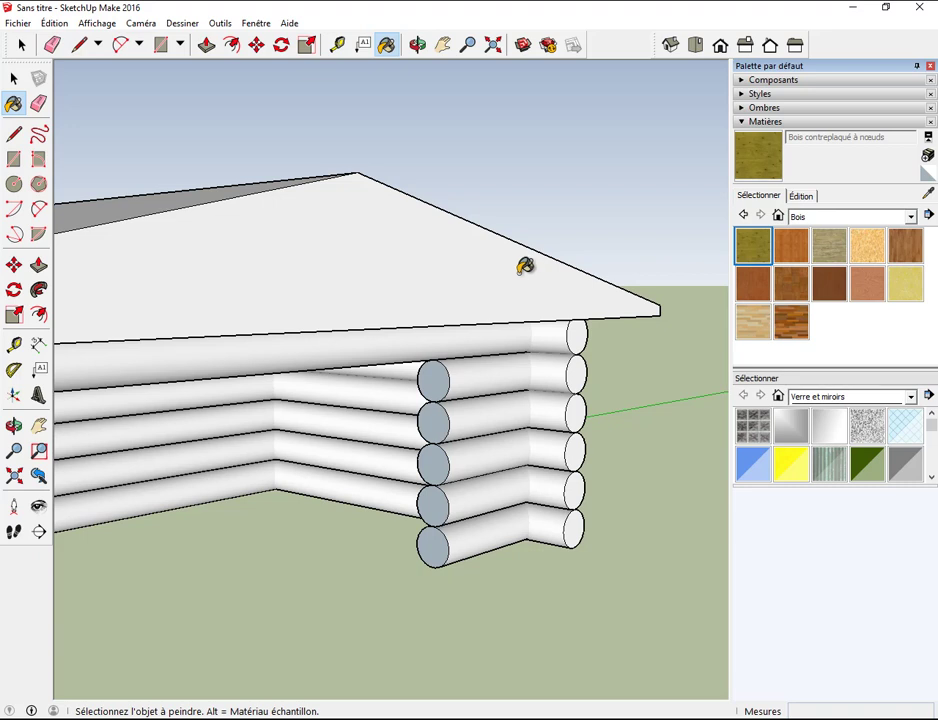
left_click(524, 266)
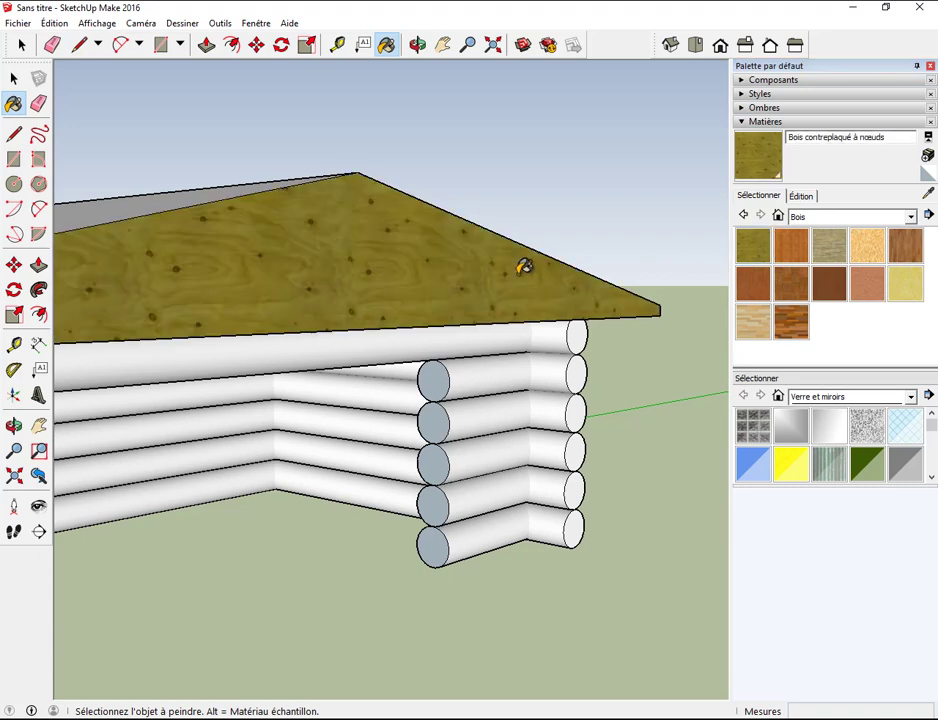
left_click(752, 284)
left_click(505, 270)
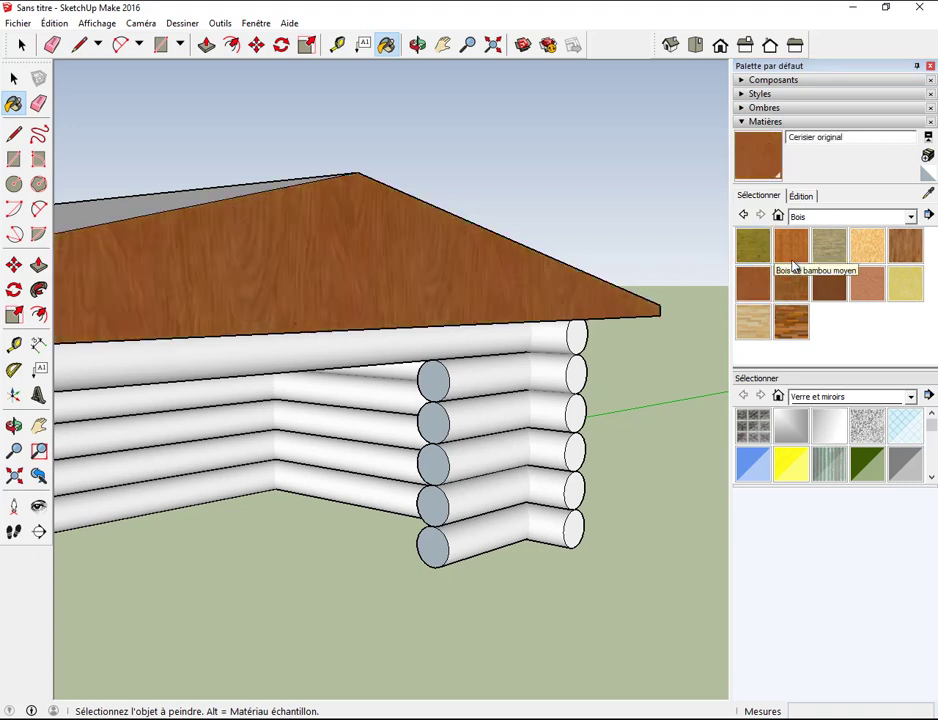
left_click(828, 245)
left_click(555, 272)
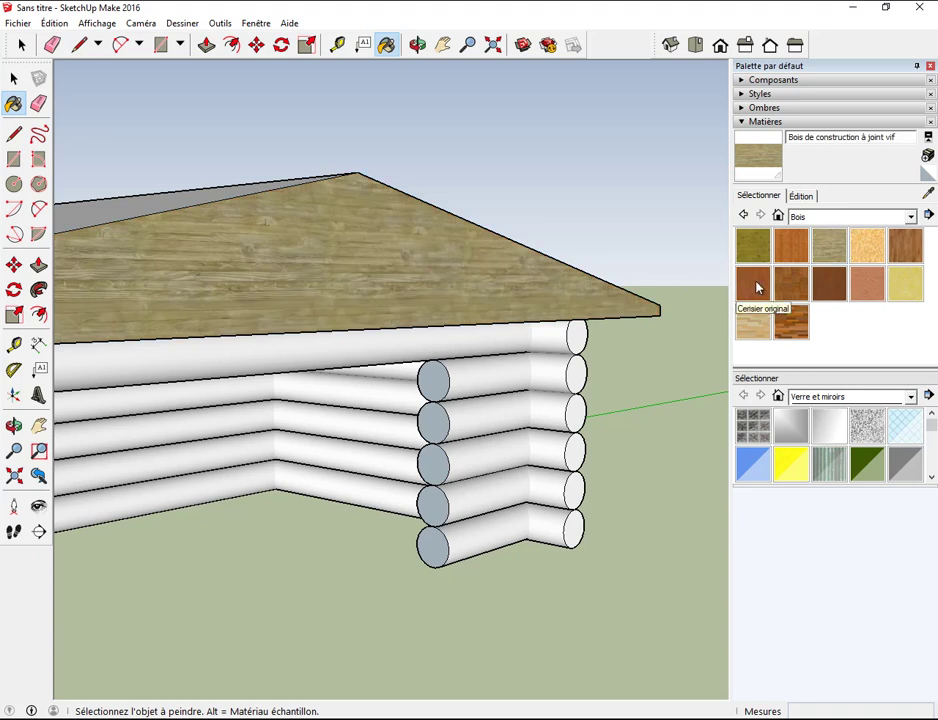
Paint the upper right-hand logs and their ends with Plancher en bois foncé.
left_click(790, 321)
left_click(555, 333)
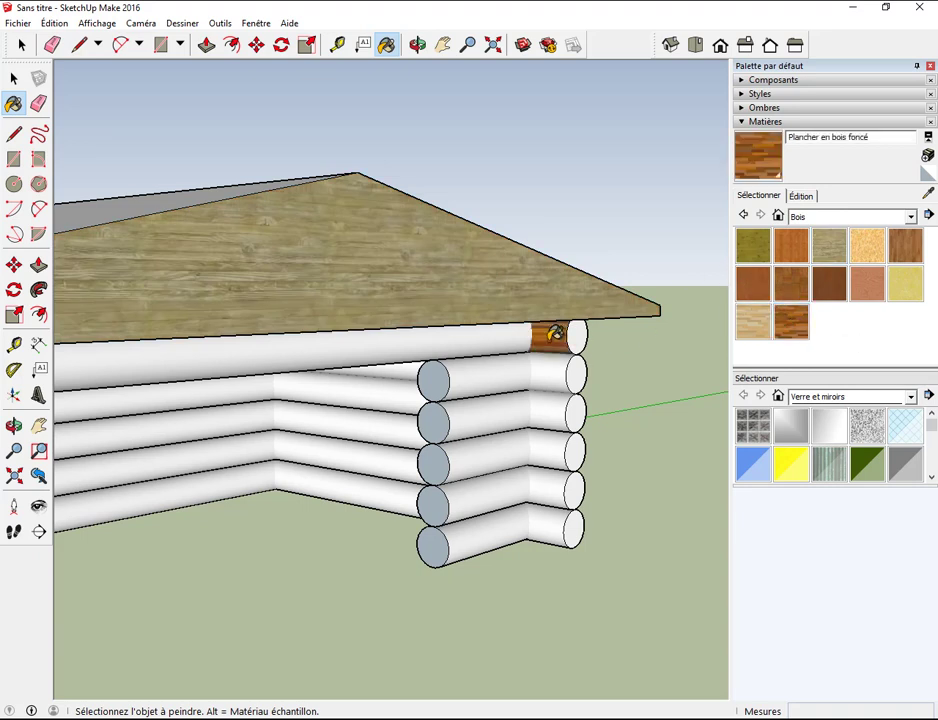
left_click(490, 335)
left_click(507, 375)
left_click(509, 402)
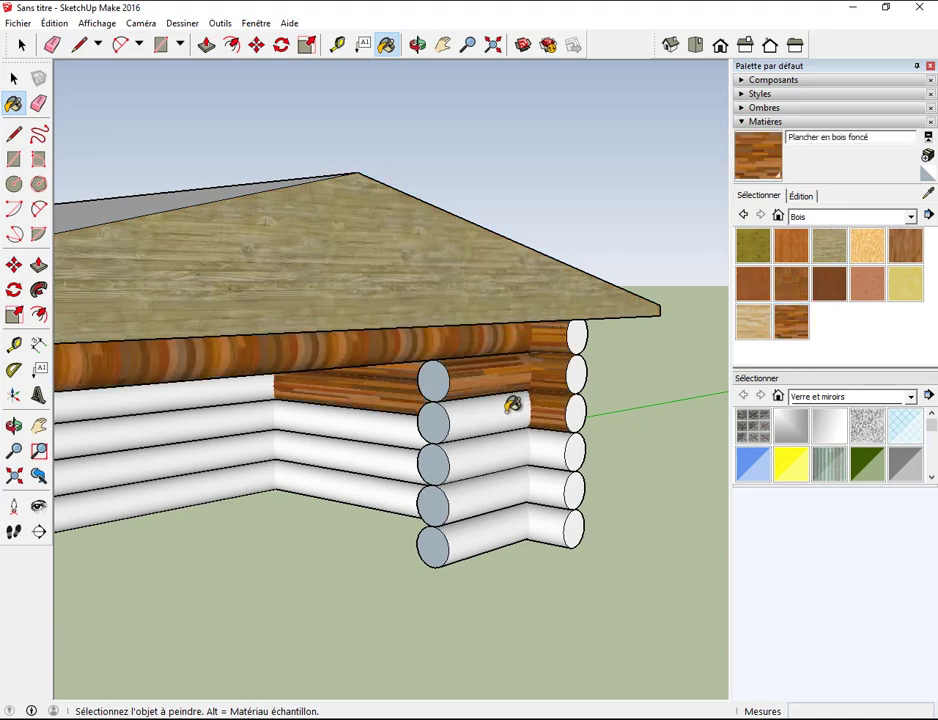
left_click(580, 336)
left_click(580, 372)
left_click(578, 411)
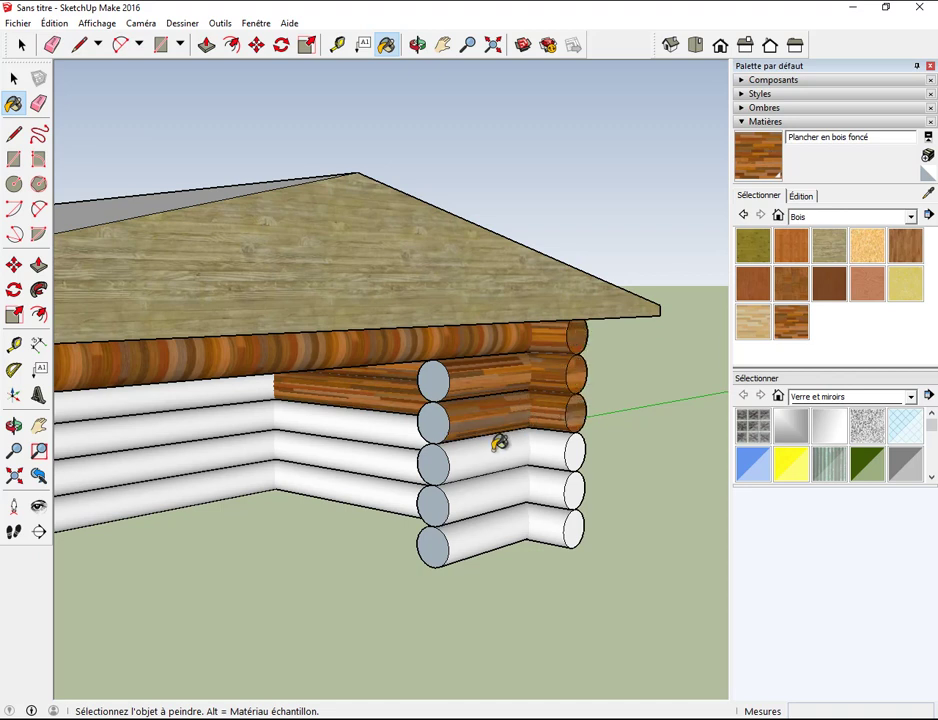
left_click(510, 444)
left_click(576, 448)
left_click(576, 448)
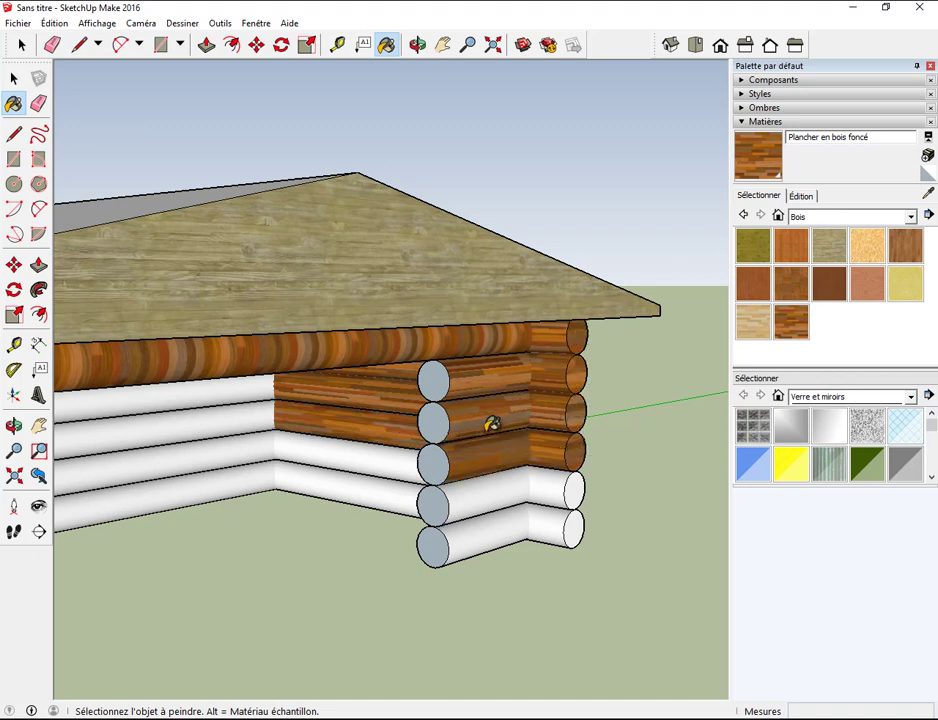
Paint the left log ends, lower right logs and middle-wall logs with Plancher en bois foncé.
left_click(433, 420)
left_click(433, 380)
left_click(436, 460)
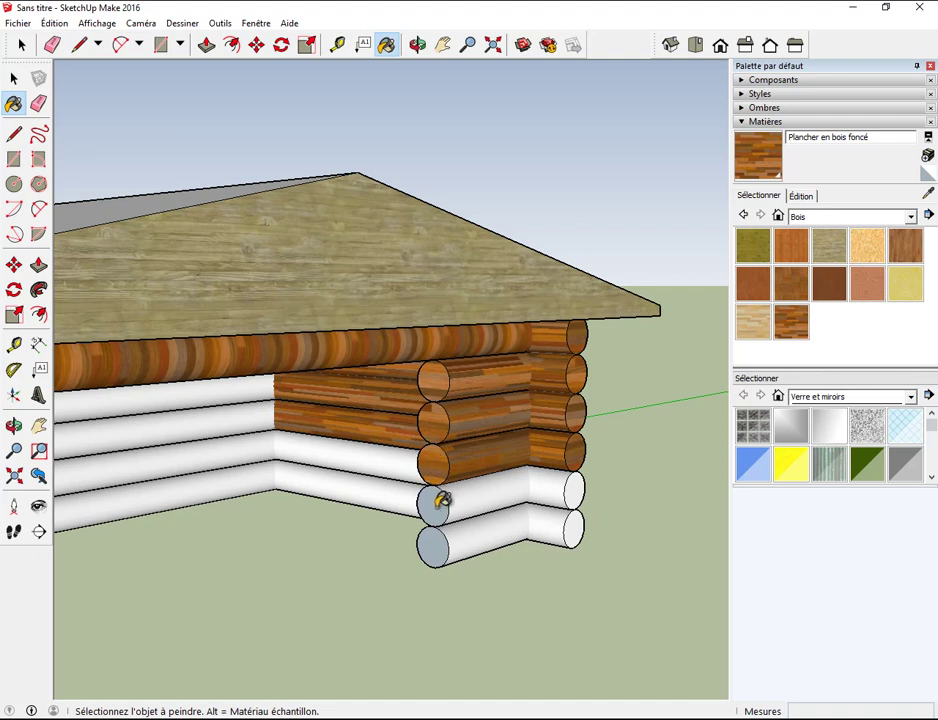
left_click(436, 504)
left_click(433, 544)
left_click(580, 494)
left_click(567, 512)
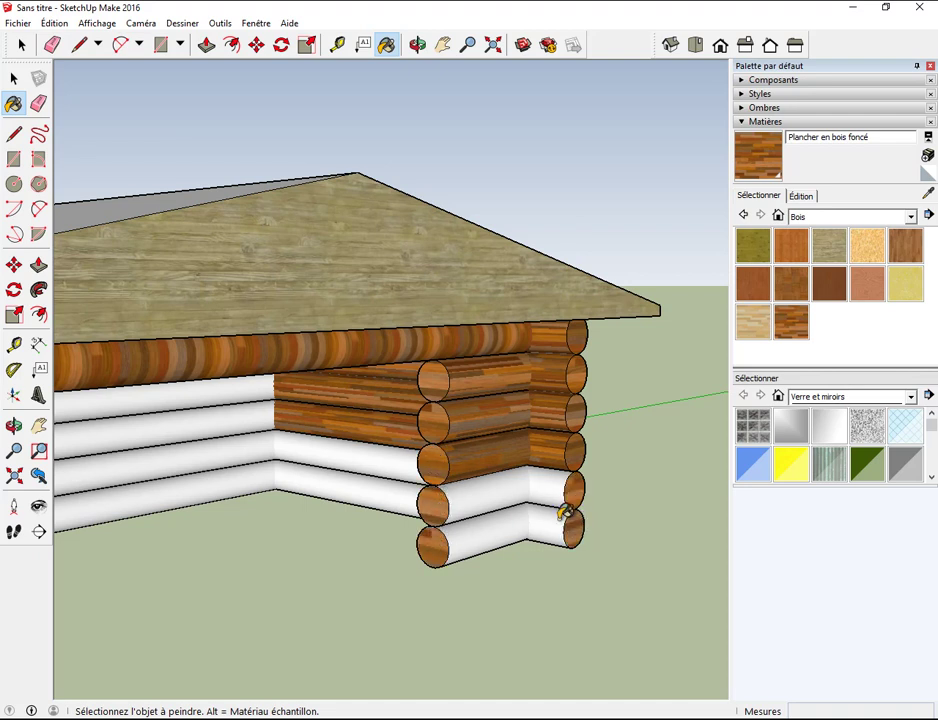
left_click(553, 488)
left_click(549, 526)
left_click(509, 484)
left_click(511, 522)
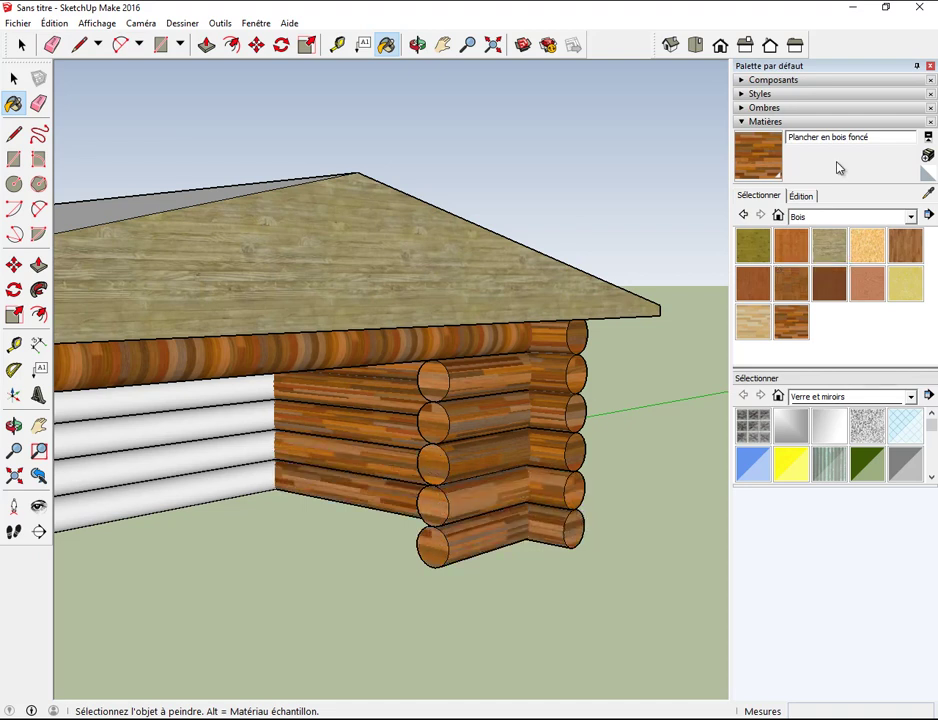
Search the 3D Warehouse in the Composants panel for 'tondeuse'.
left_click(745, 80)
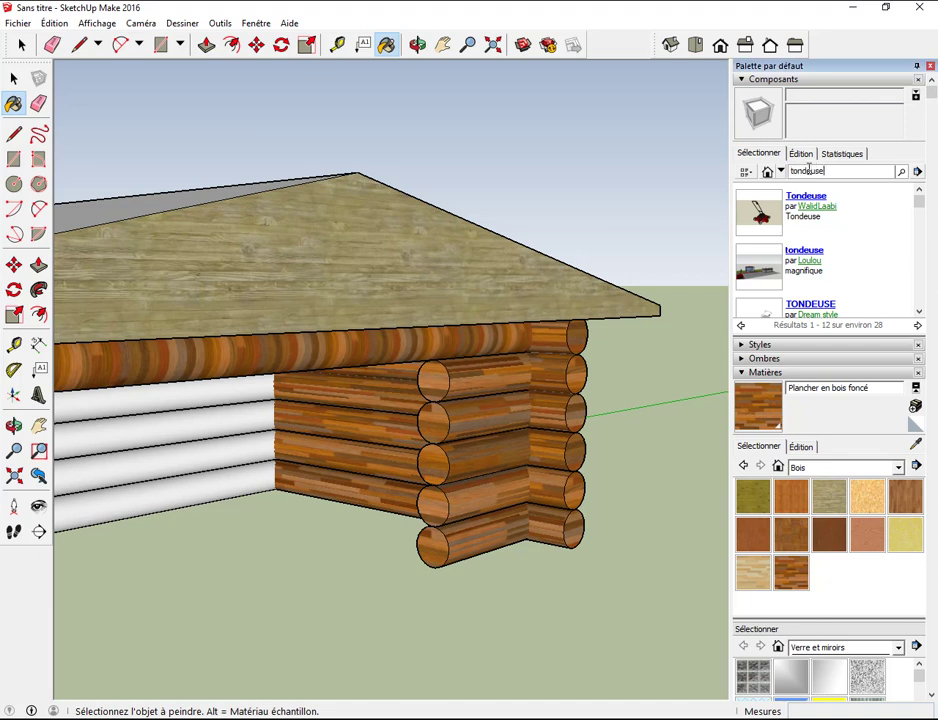
key("Return")
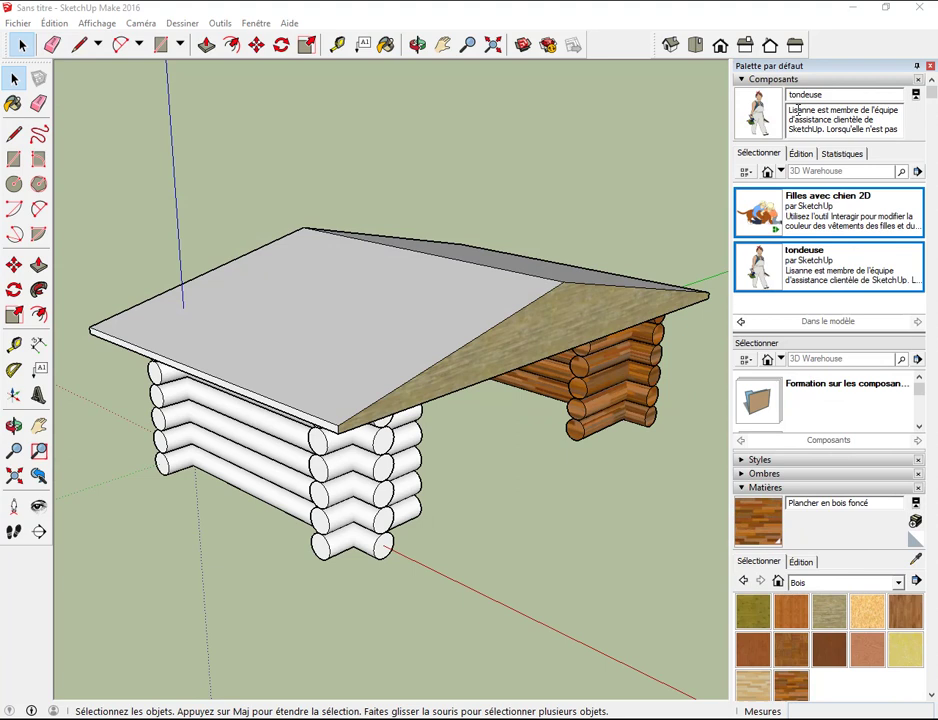
Place the tondeuse figure on the ground beside the cabin, nudge it, keeping scale 1,00.
left_click(762, 117)
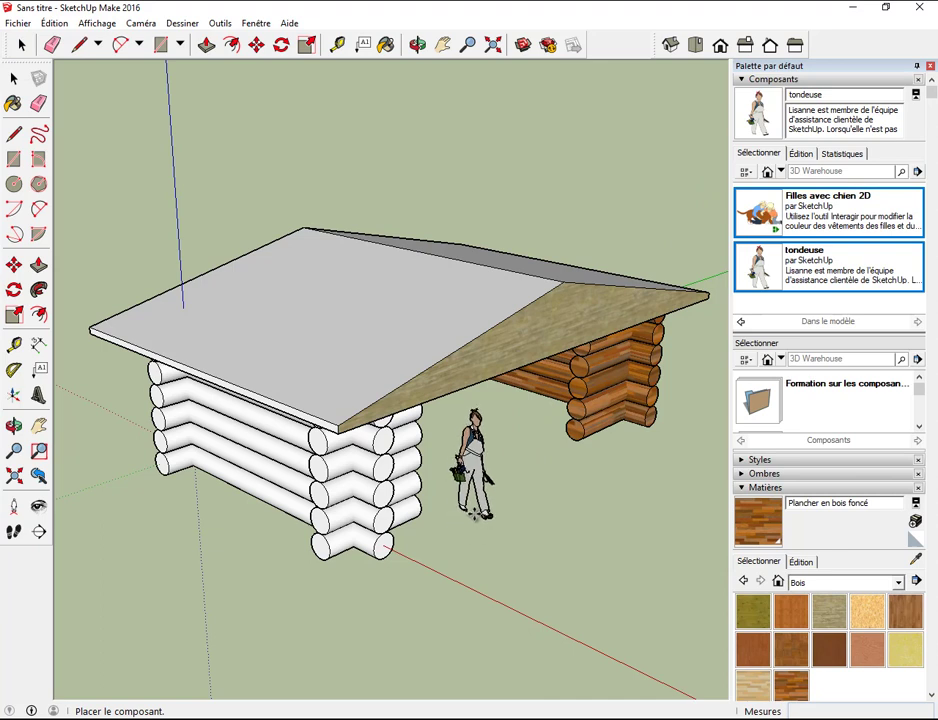
left_click(470, 515)
scroll(515, 444, "up", 3)
scroll(520, 443, "up", 3)
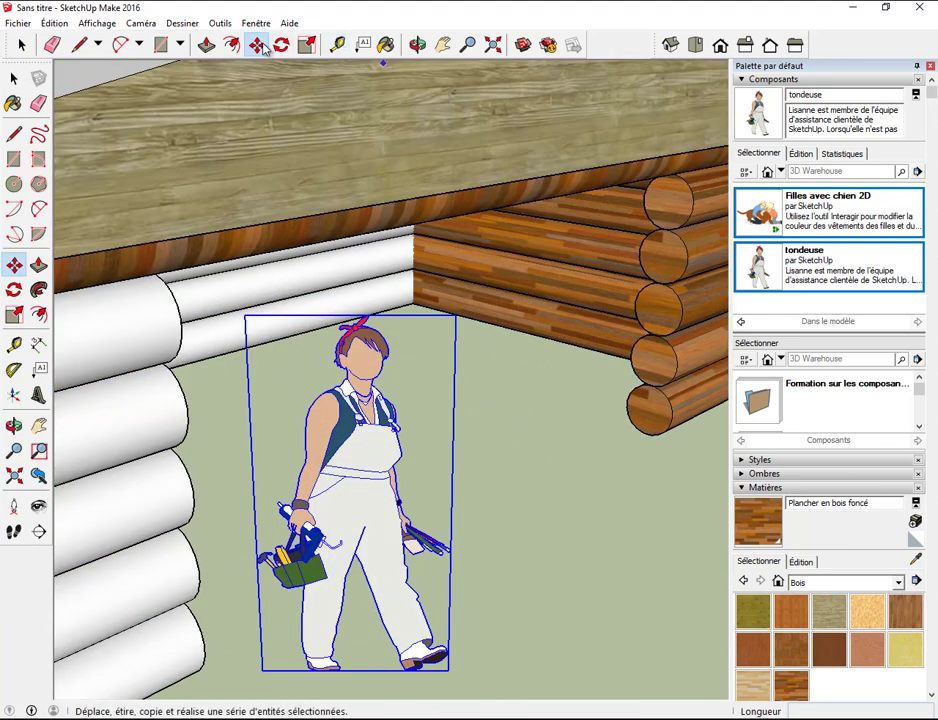
mouse_move(345, 375)
left_mouse_down()
mouse_move(357, 370)
mouse_move(330, 352)
left_mouse_up()
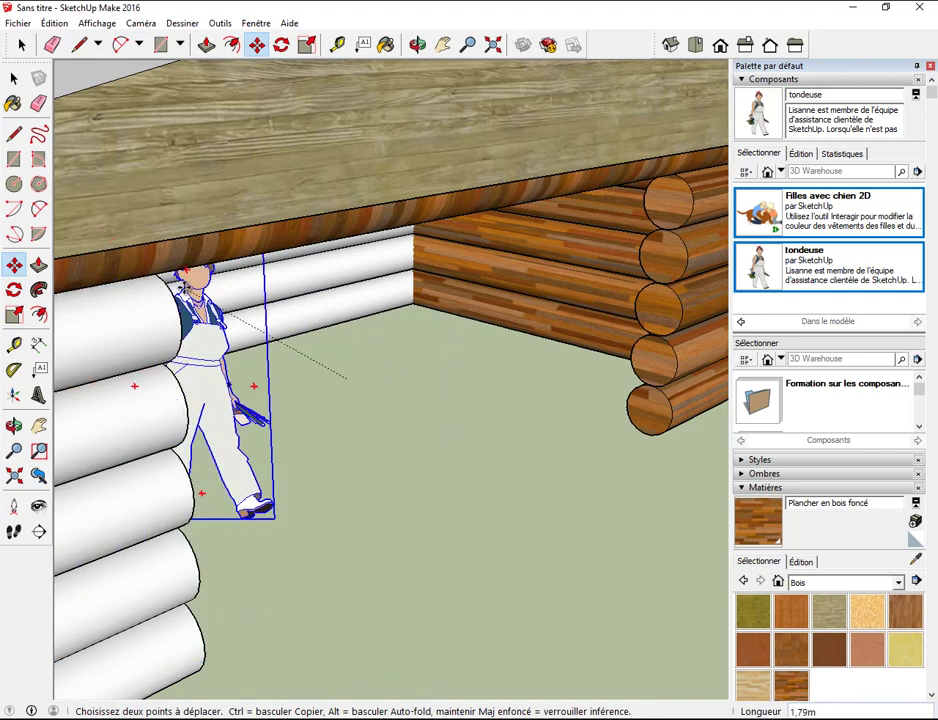
left_click(15, 316)
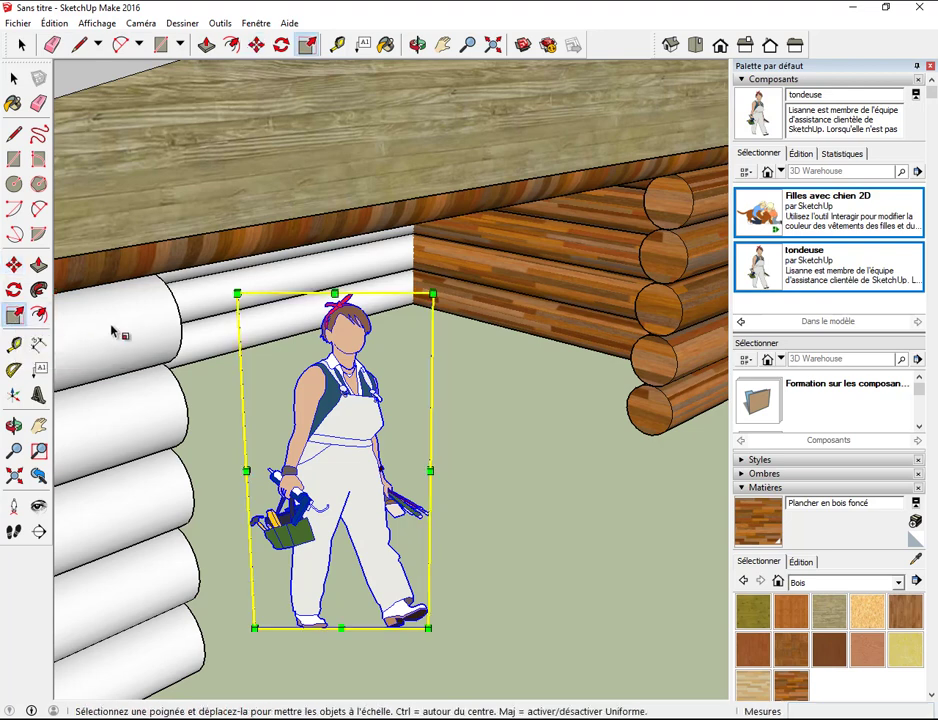
left_click_drag(238, 295, 238, 262)
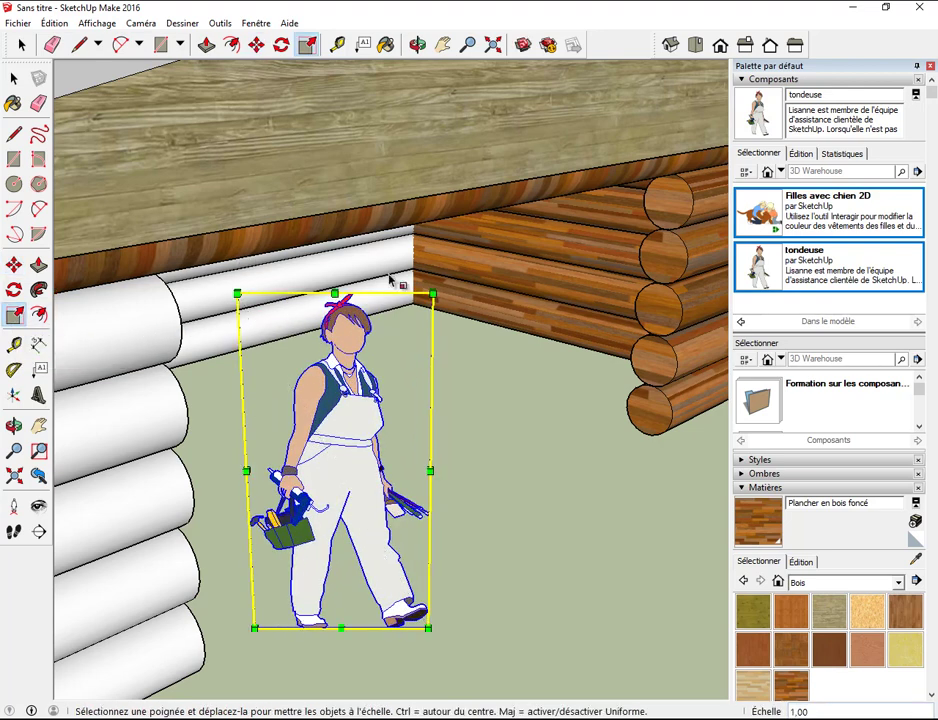
Place the Filles avec chien 2D figure on the ground beside the tondeuse woman, then view the whole cabin.
left_click(757, 225)
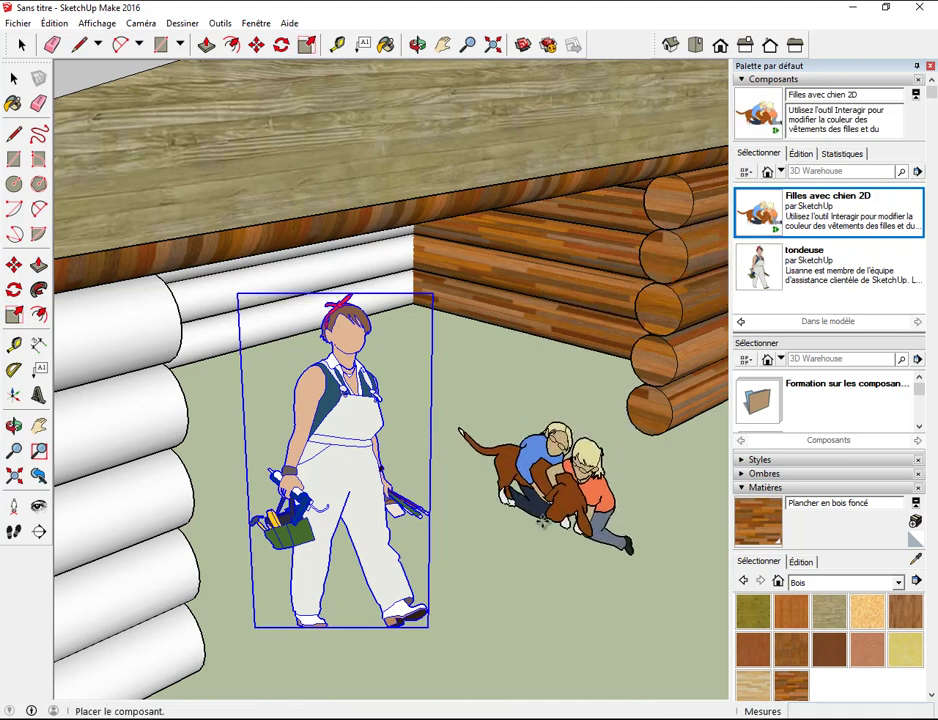
left_click(548, 525)
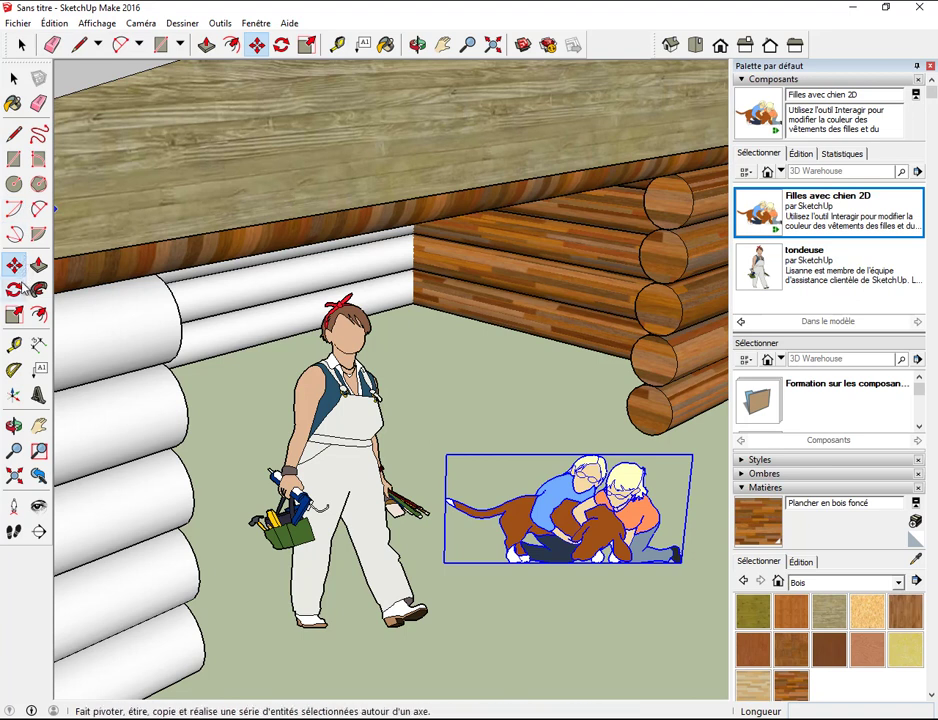
left_click(14, 314)
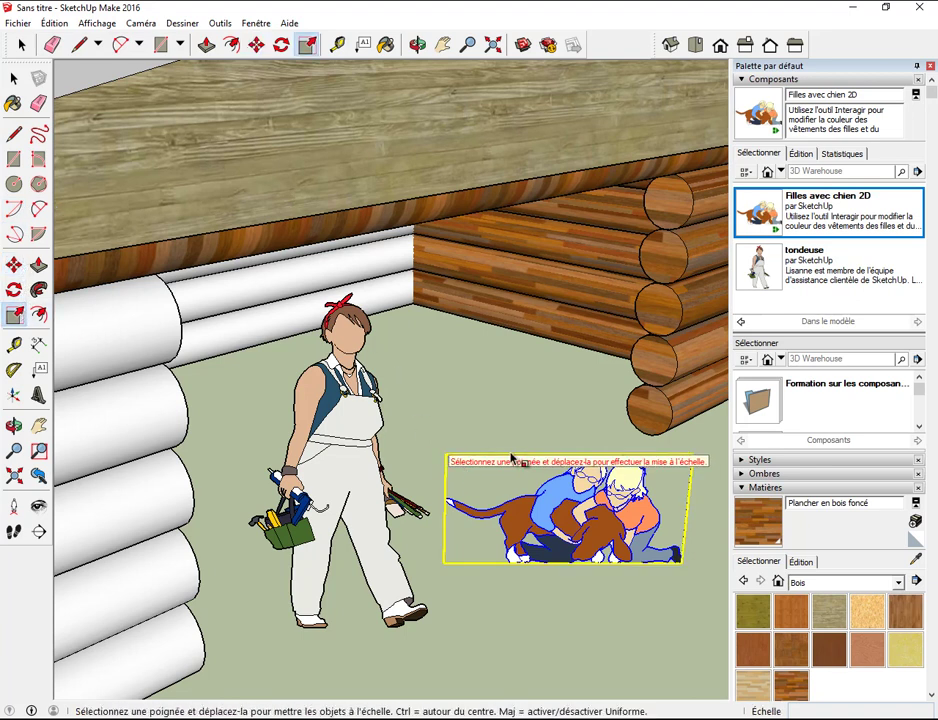
scroll(511, 457, "down", 5)
middle_click_drag(511, 457, 640, 297)
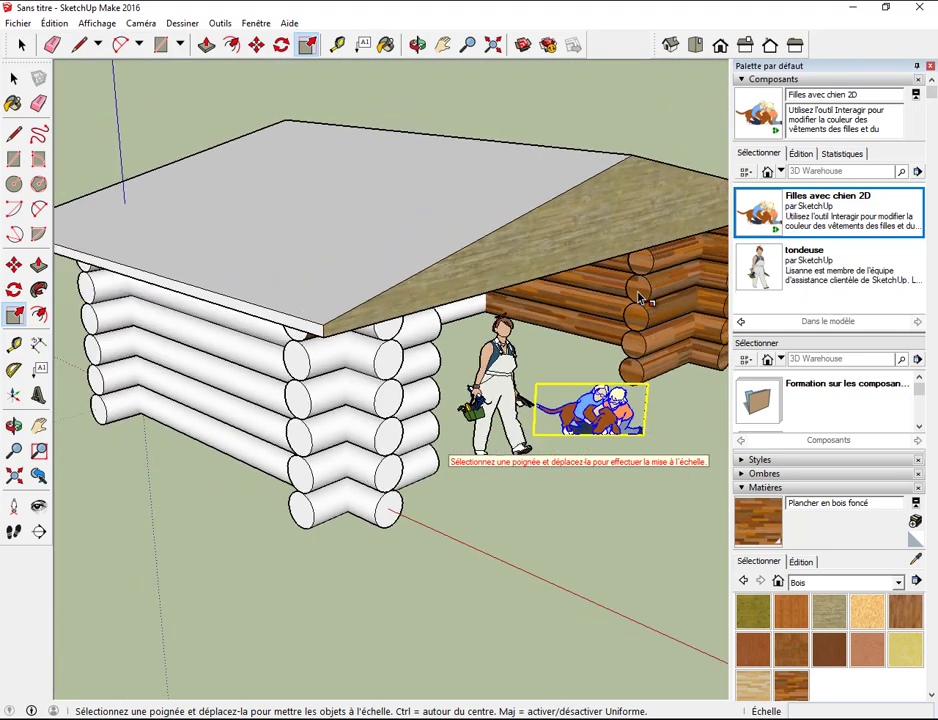